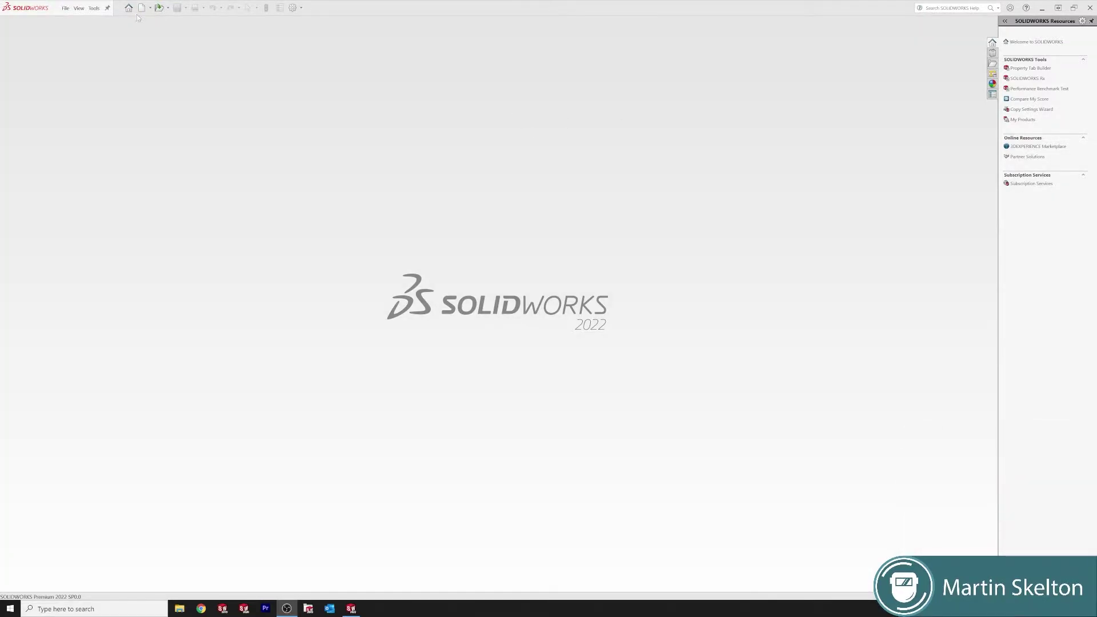
Step: Create a new SOLIDWORKS part document
{"action": "left_click", "coordinate": [70, 8]}
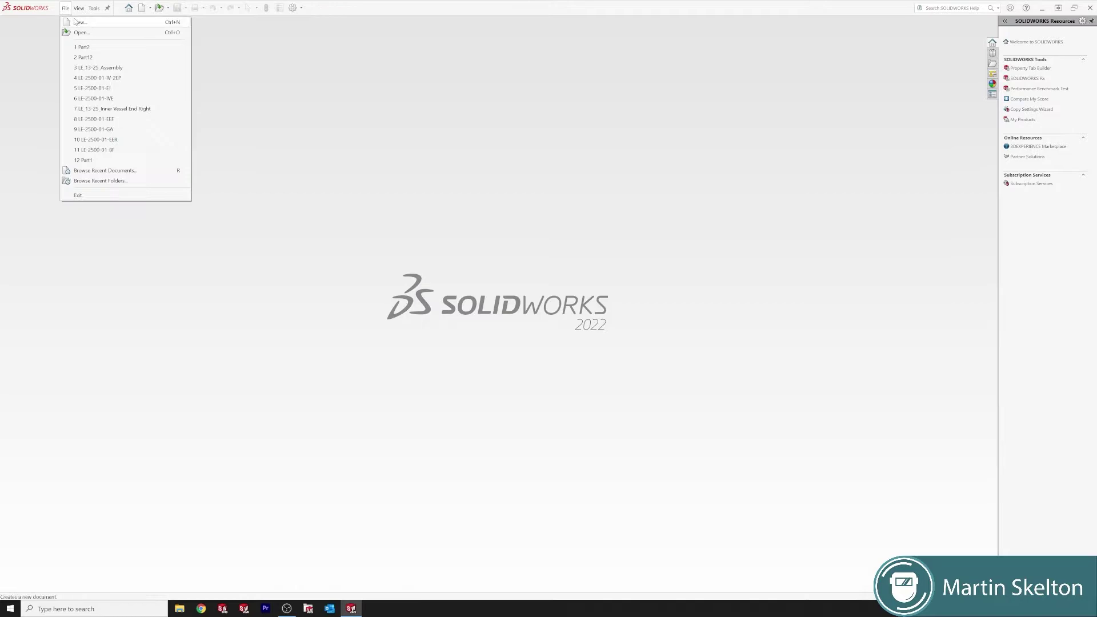
{"action": "left_click", "coordinate": [77, 22]}
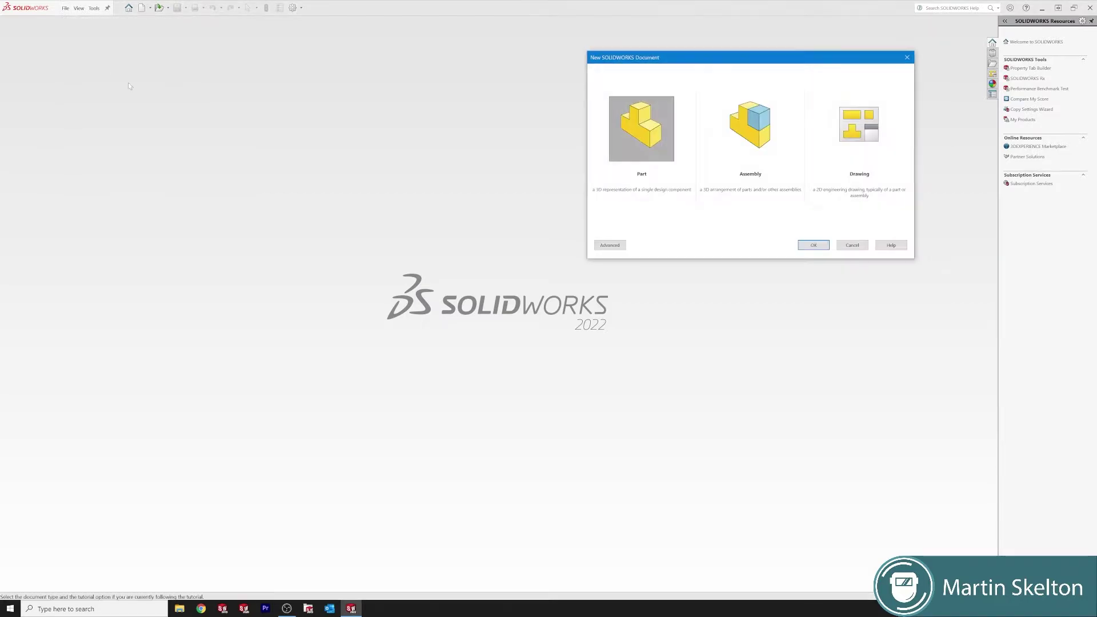
{"action": "left_click", "coordinate": [659, 137]}
{"action": "left_click", "coordinate": [814, 245]}
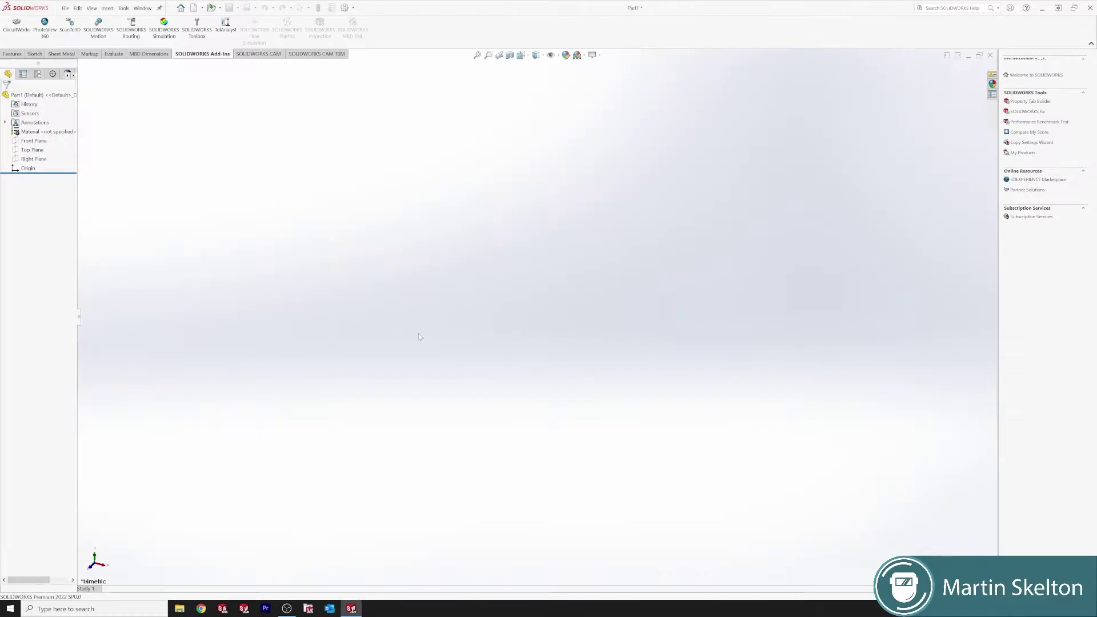
Step: Start a sketch on the Top Plane, viewed Normal To
{"action": "left_click", "coordinate": [33, 150]}
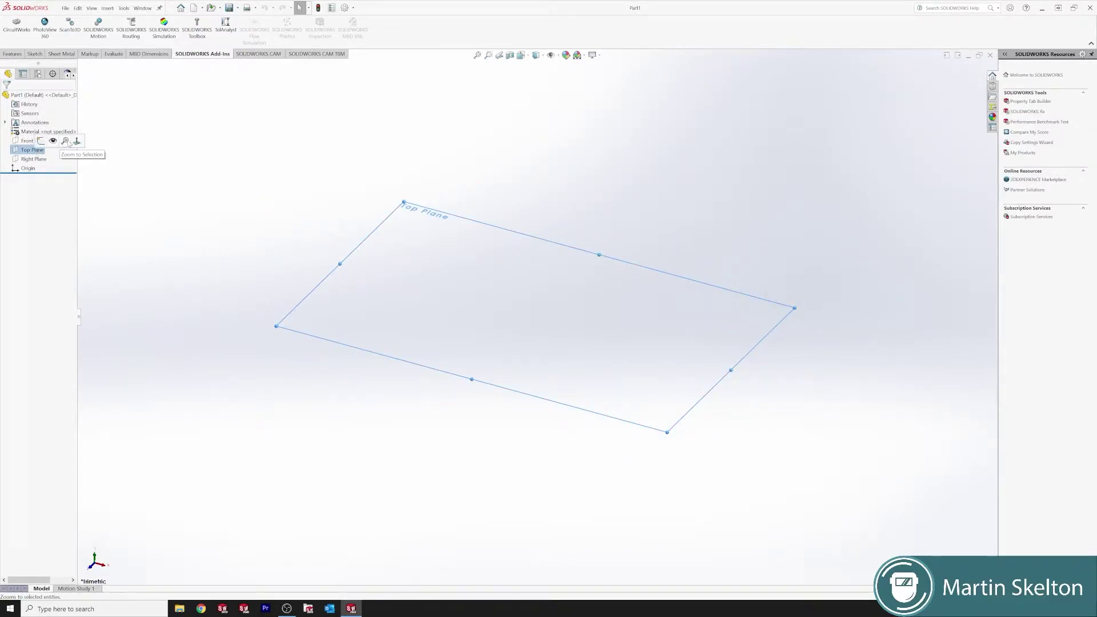
{"action": "left_click", "coordinate": [76, 141]}
{"action": "right_click", "coordinate": [39, 150]}
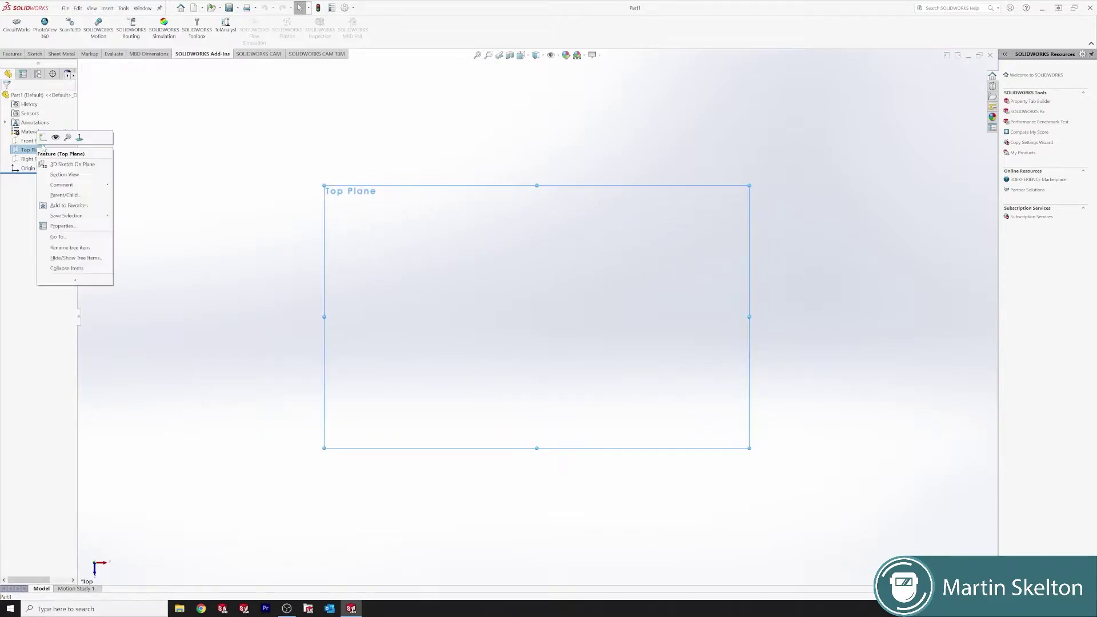
{"action": "left_click", "coordinate": [56, 143]}
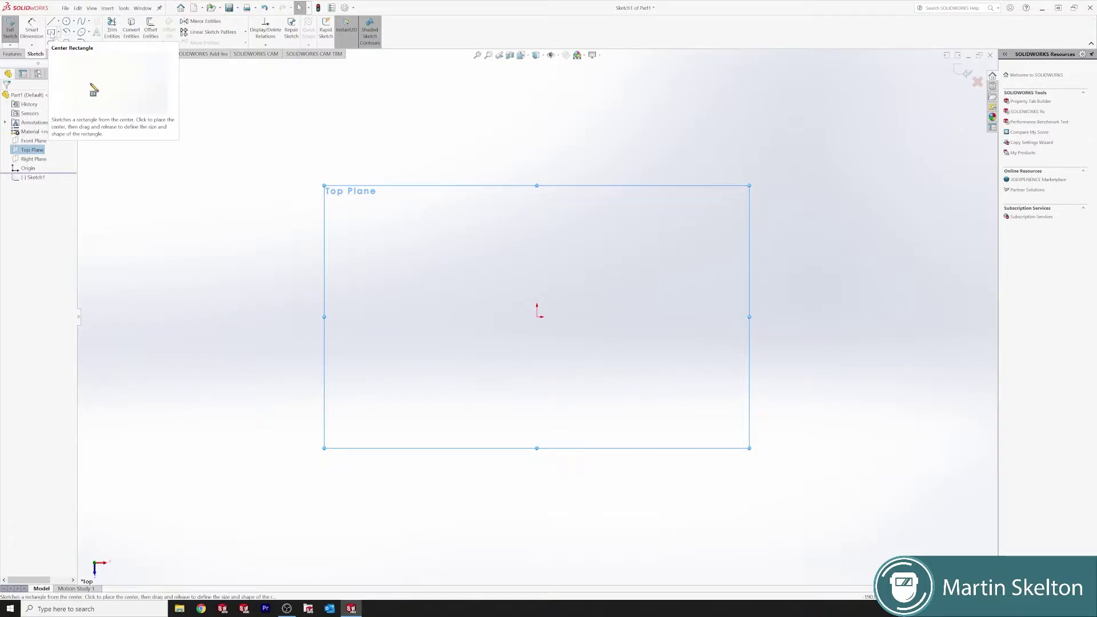
Step: Draw a center rectangle centred on the origin
{"action": "left_click", "coordinate": [52, 33]}
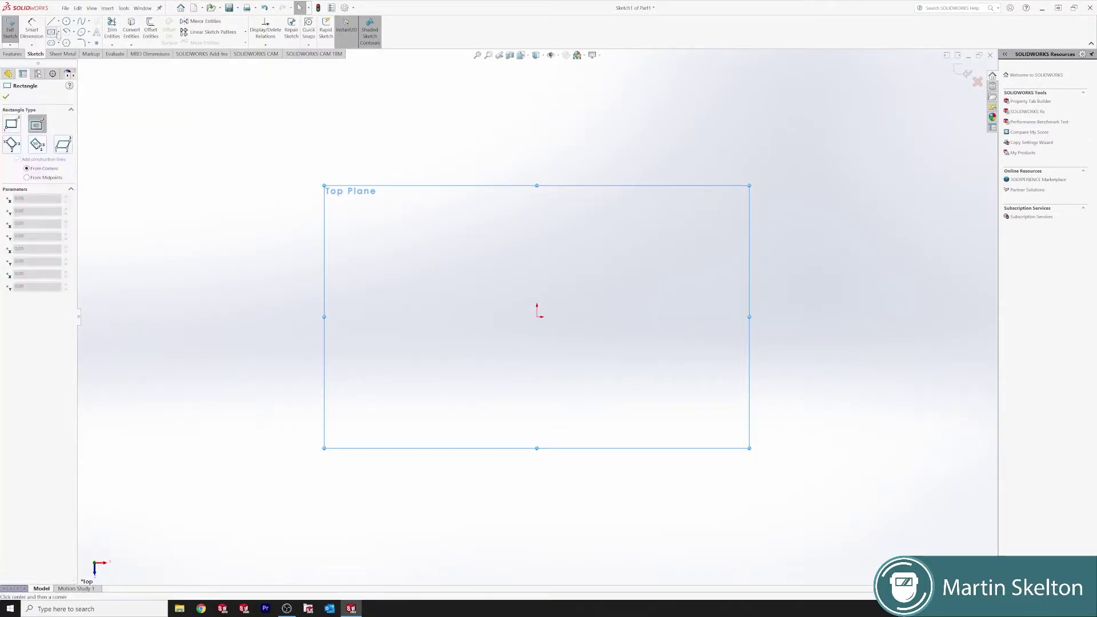
{"action": "left_click", "coordinate": [537, 317]}
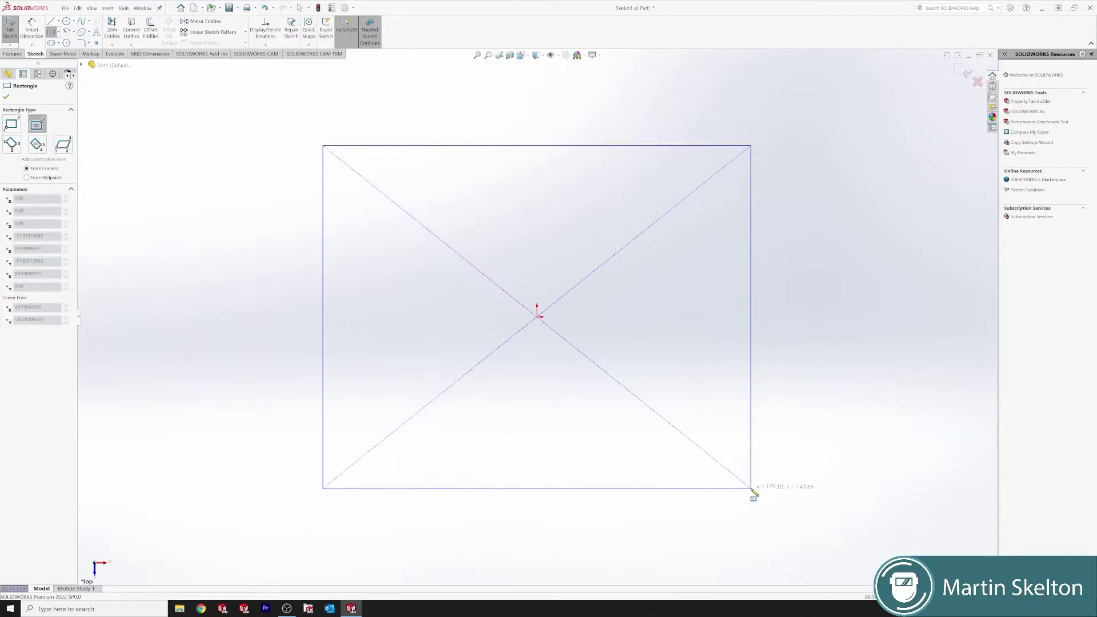
{"action": "left_click", "coordinate": [752, 490]}
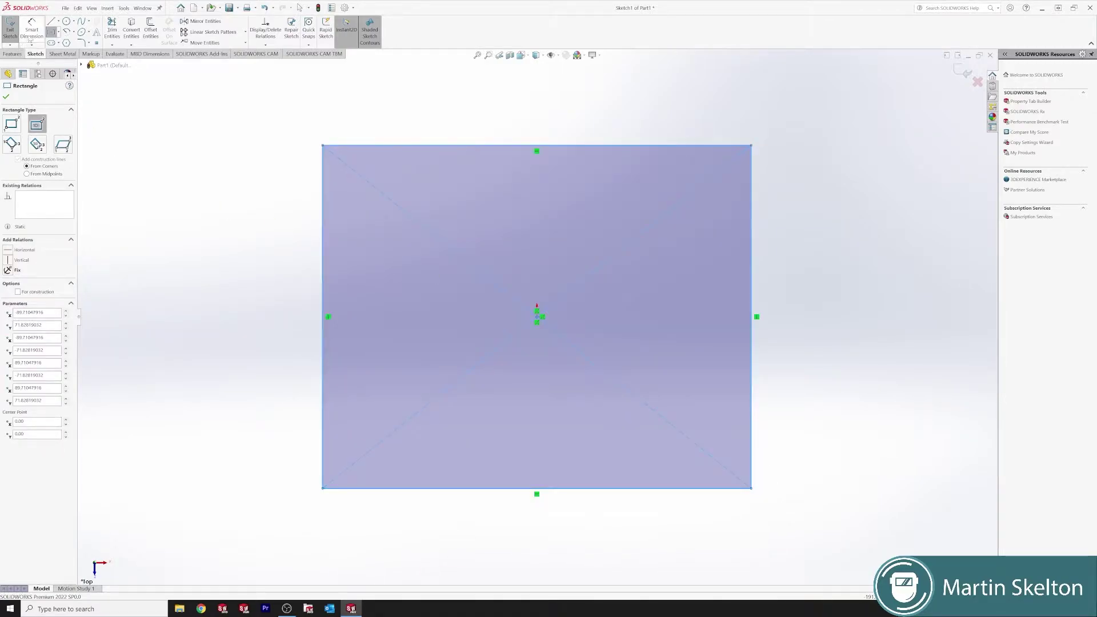
Step: Dimension the rectangle's top and right edges to 250 each
{"action": "left_click", "coordinate": [31, 34]}
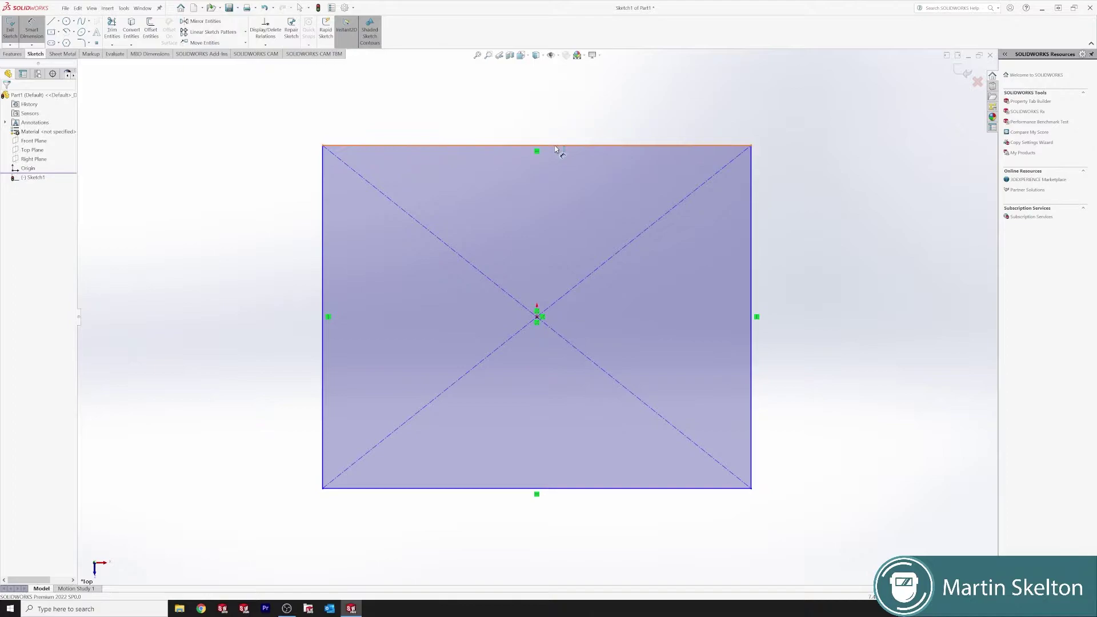
{"action": "left_click", "coordinate": [555, 149]}
{"action": "left_click", "coordinate": [560, 109]}
{"action": "type", "text": "2"}
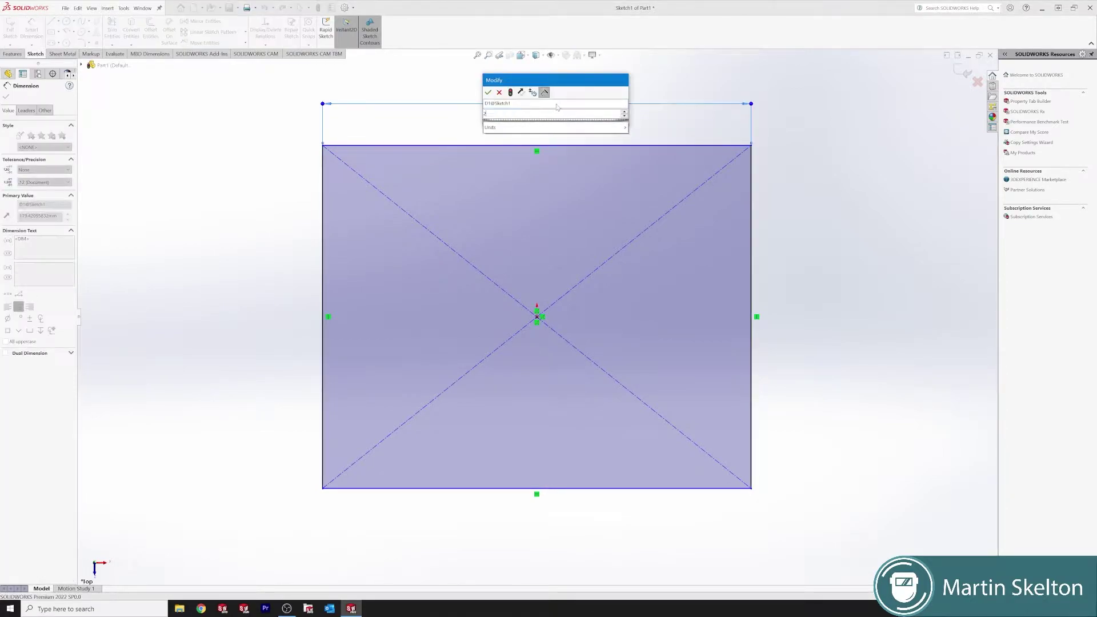
{"action": "type", "text": "50"}
{"action": "key", "text": "Return"}
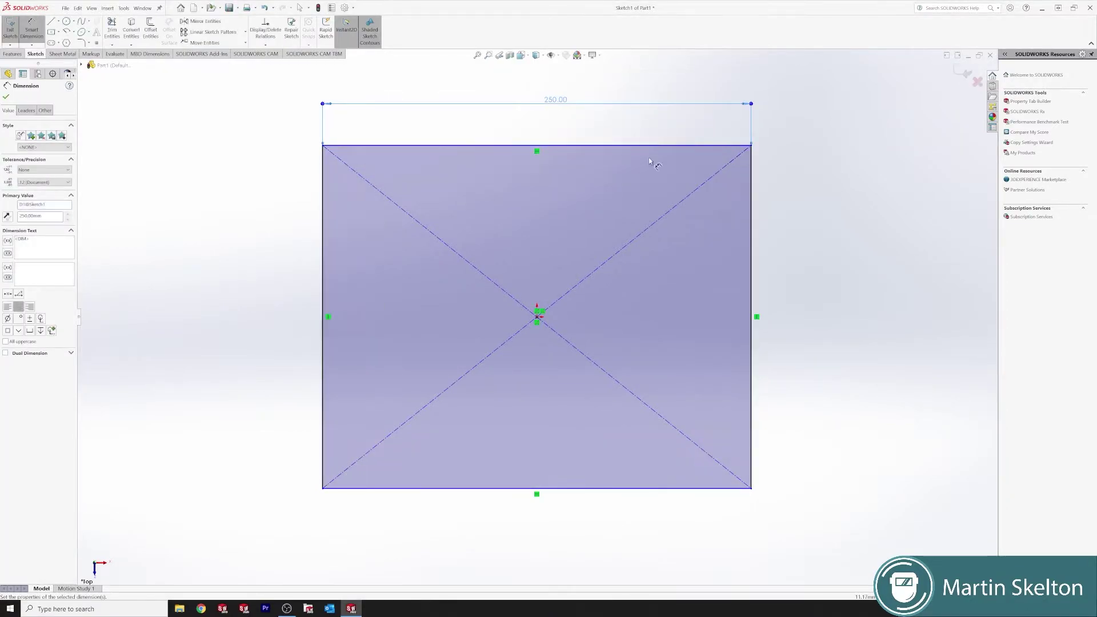
{"action": "left_click", "coordinate": [756, 222]}
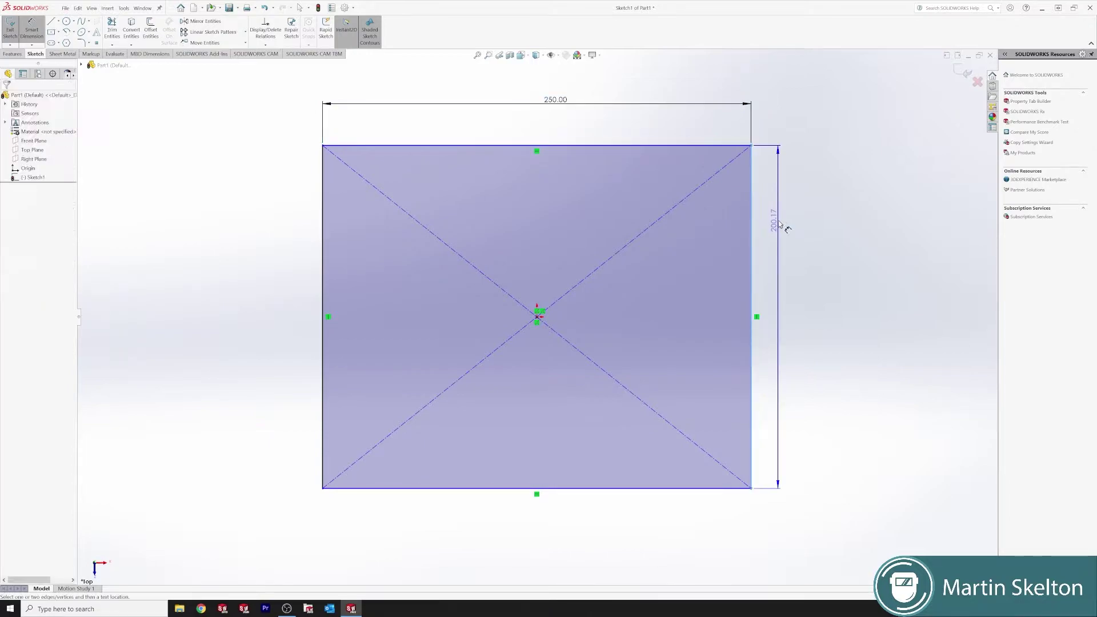
{"action": "left_click", "coordinate": [780, 225]}
{"action": "type", "text": "250"}
{"action": "key", "text": "Return"}
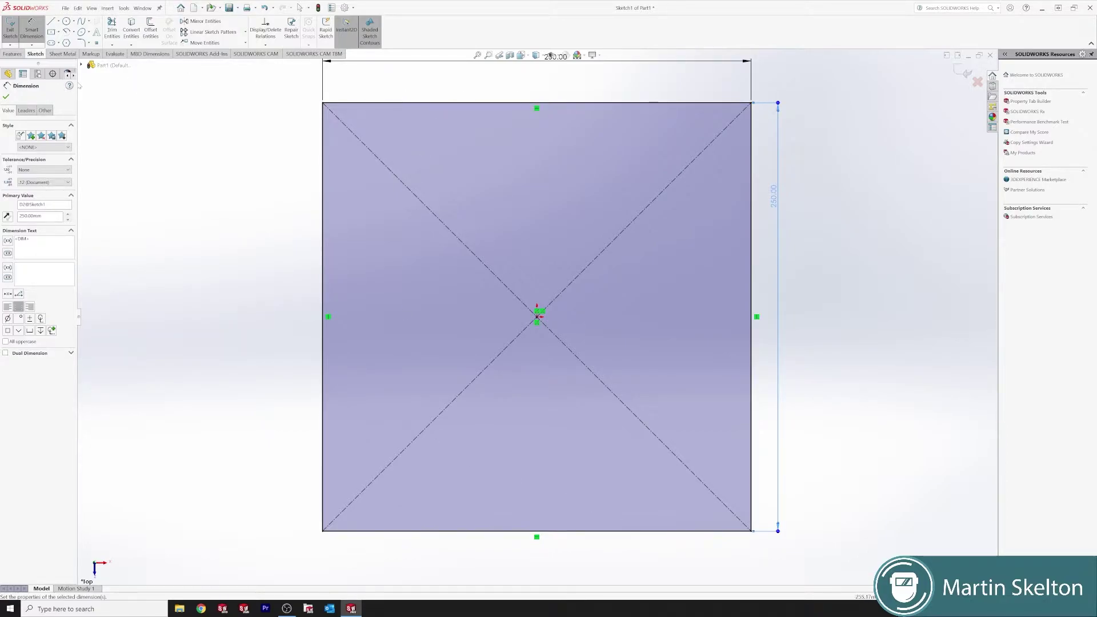
Step: Fillet the top-left and top-right corners with 10 mm sketch fillets
{"action": "left_click", "coordinate": [6, 97]}
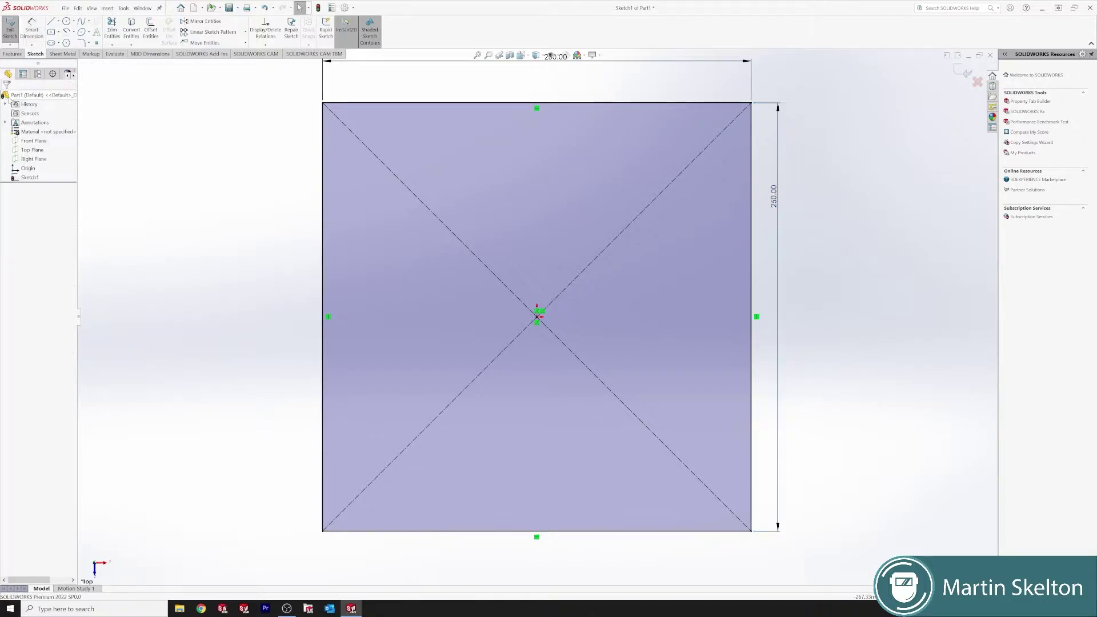
{"action": "left_click", "coordinate": [88, 43]}
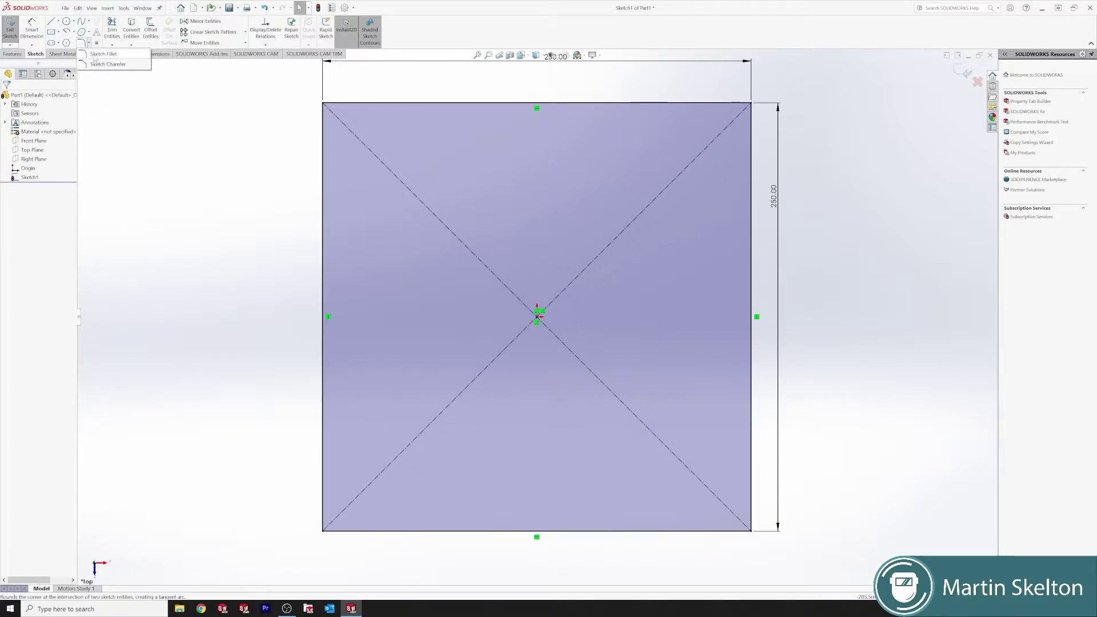
{"action": "left_click", "coordinate": [94, 57]}
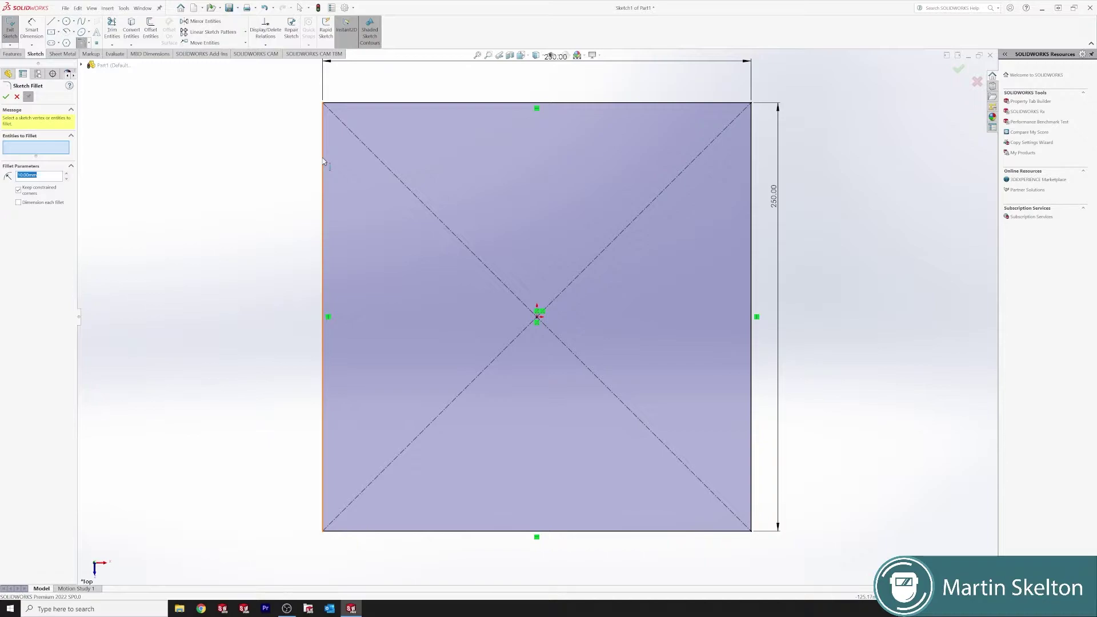
{"action": "left_click", "coordinate": [324, 162]}
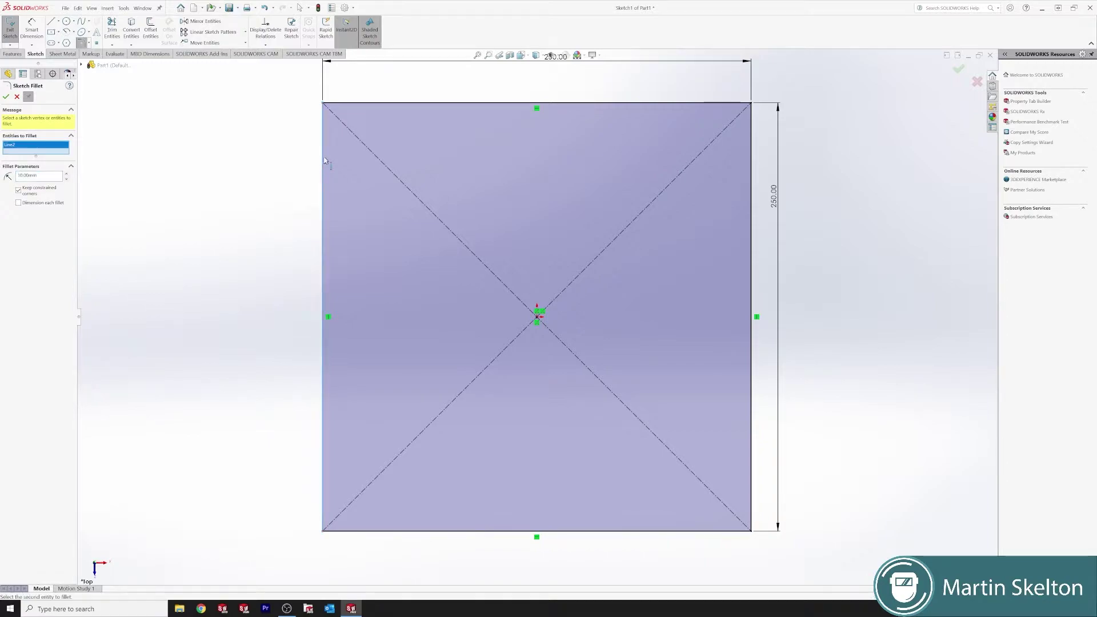
{"action": "left_click", "coordinate": [380, 103]}
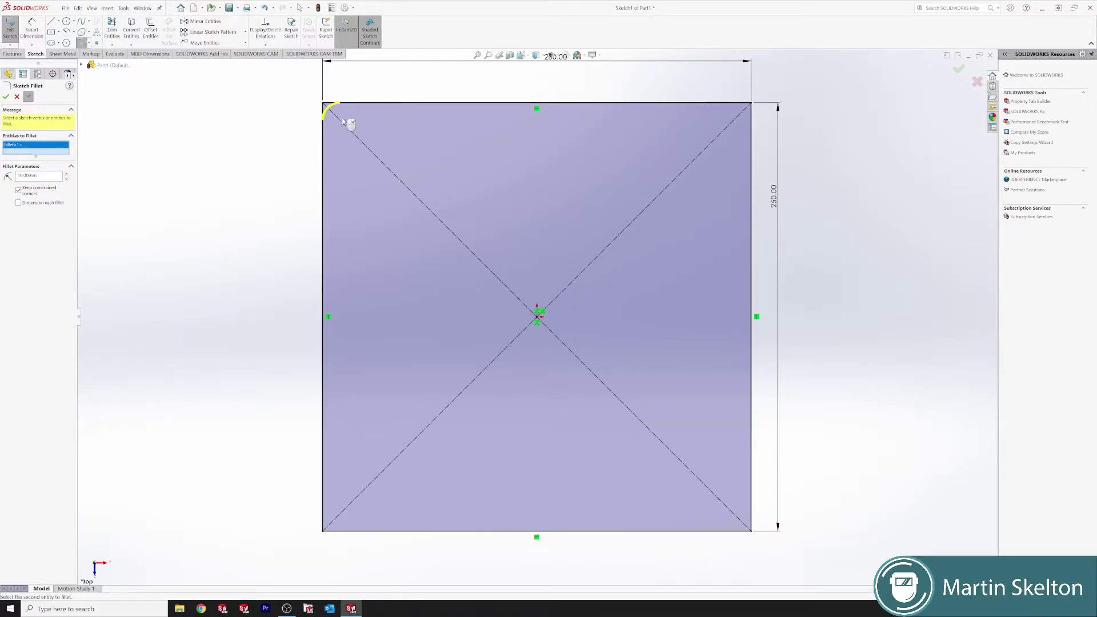
{"action": "left_click", "coordinate": [738, 104]}
{"action": "left_click", "coordinate": [751, 129]}
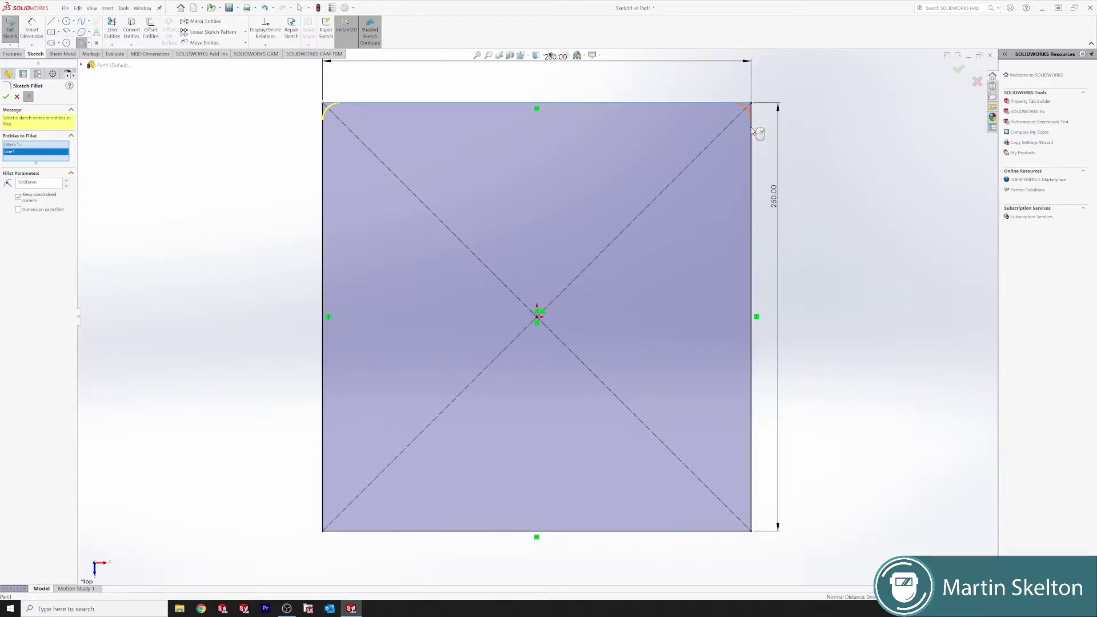
Step: Fillet the bottom-right and bottom-left corners with R10, apply, and zoom to fit
{"action": "left_click", "coordinate": [750, 483]}
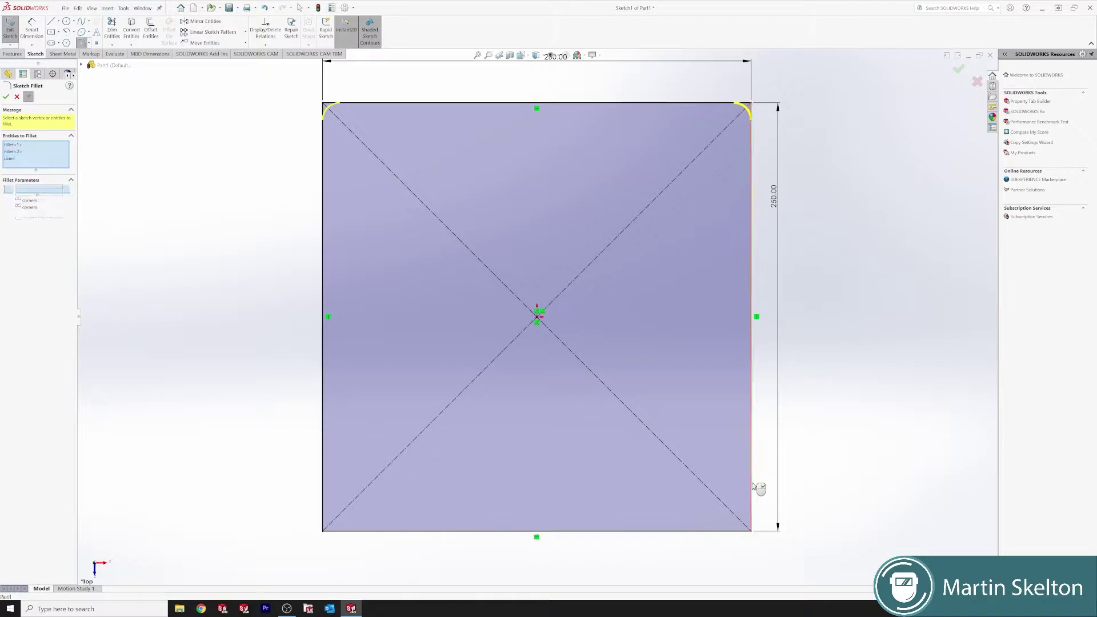
{"action": "left_click", "coordinate": [384, 532]}
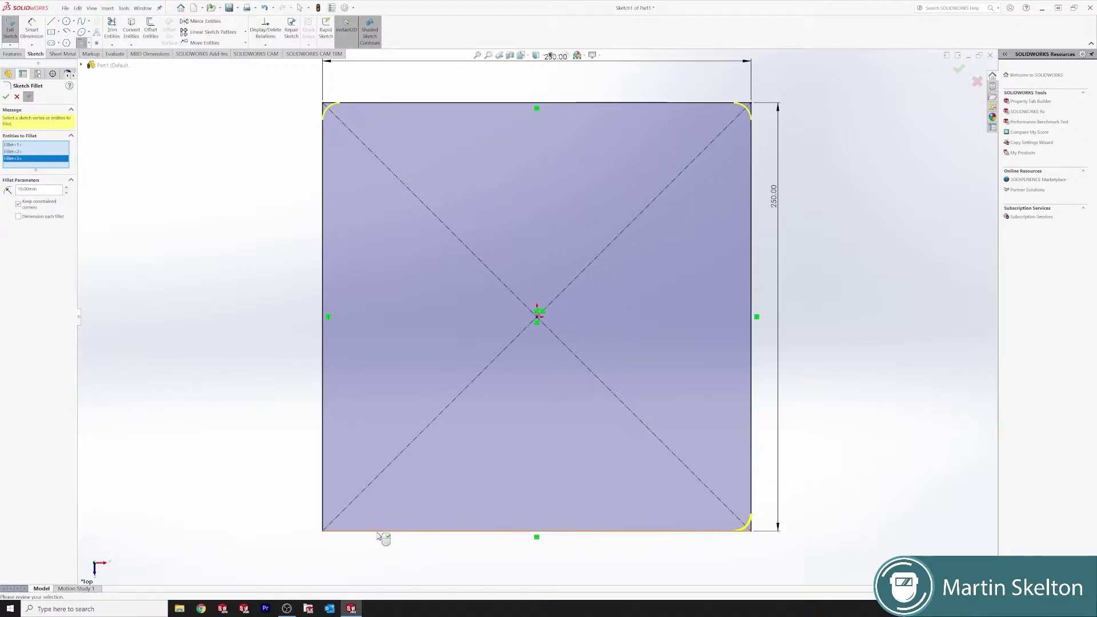
{"action": "left_click", "coordinate": [323, 505]}
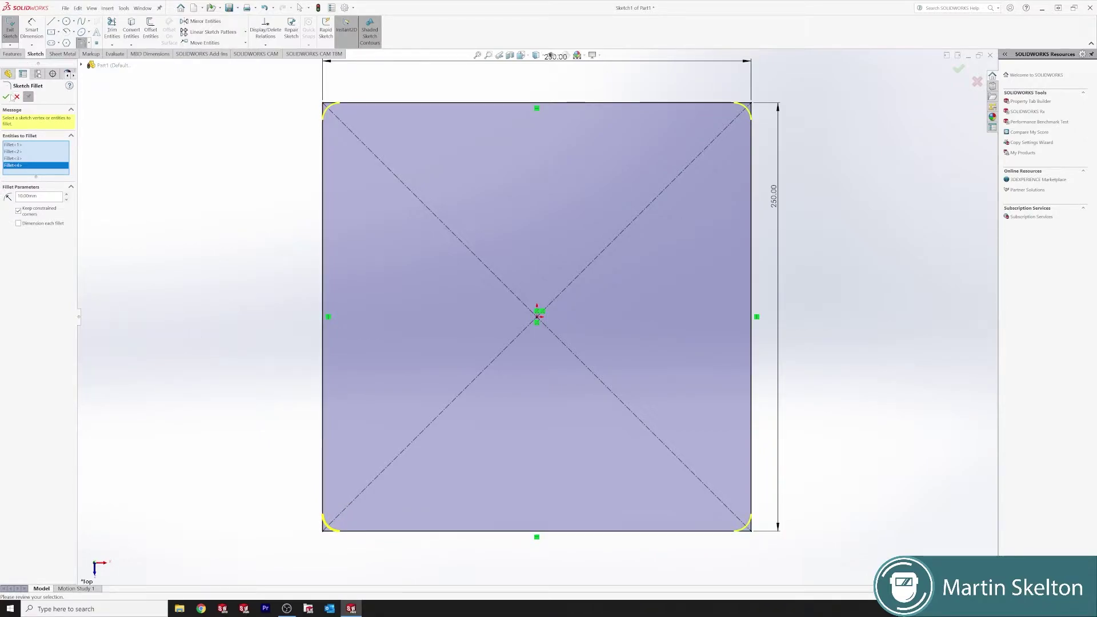
{"action": "left_click", "coordinate": [7, 97]}
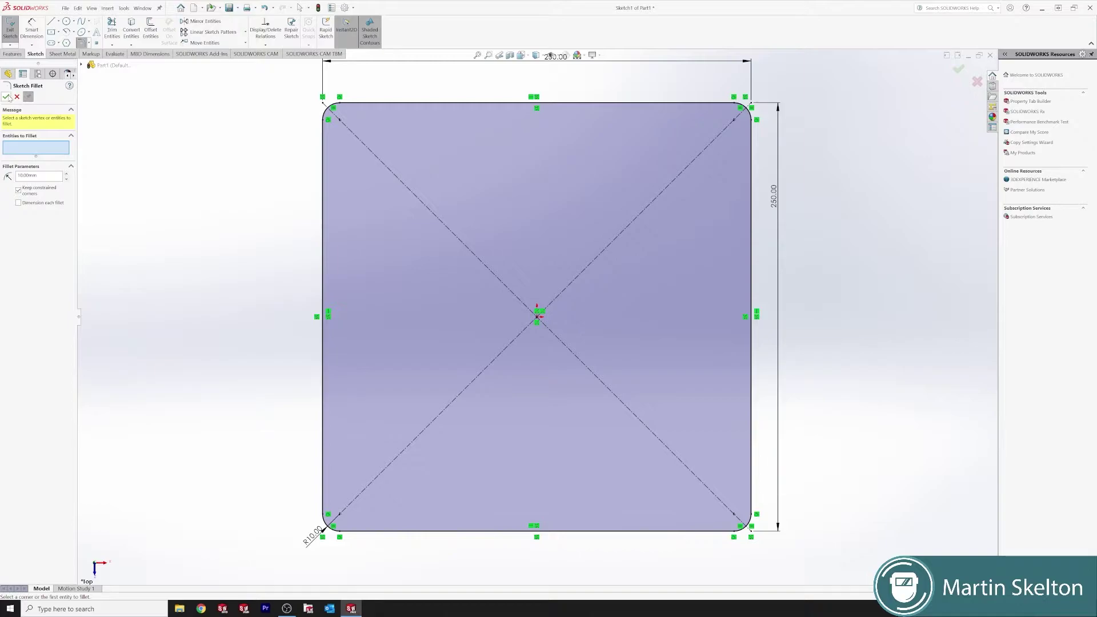
{"action": "left_click", "coordinate": [6, 96]}
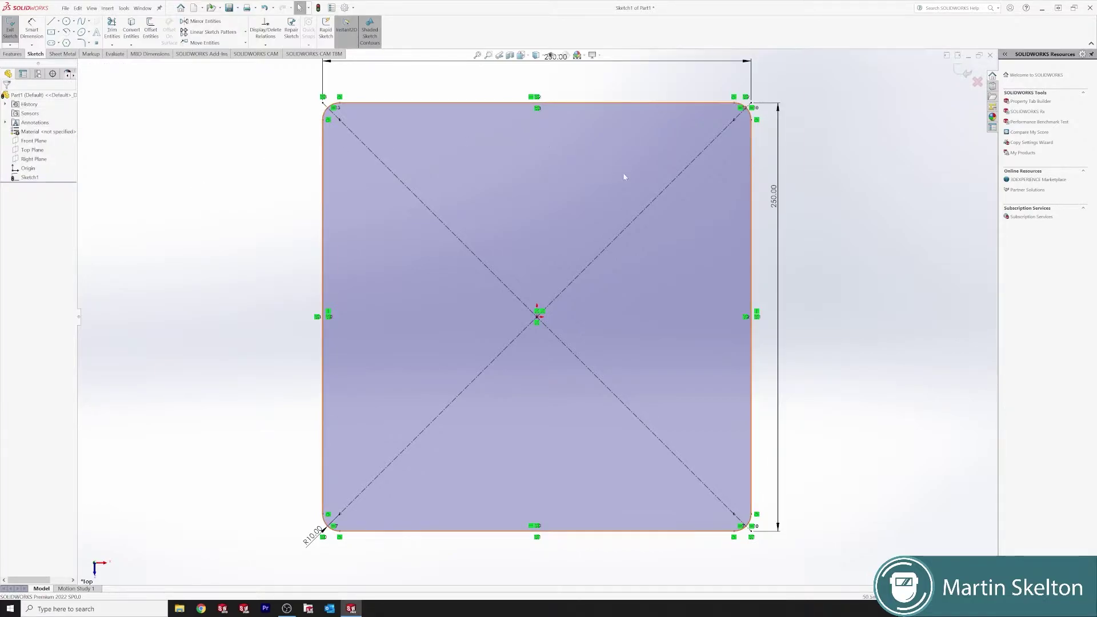
{"action": "key", "text": "f"}
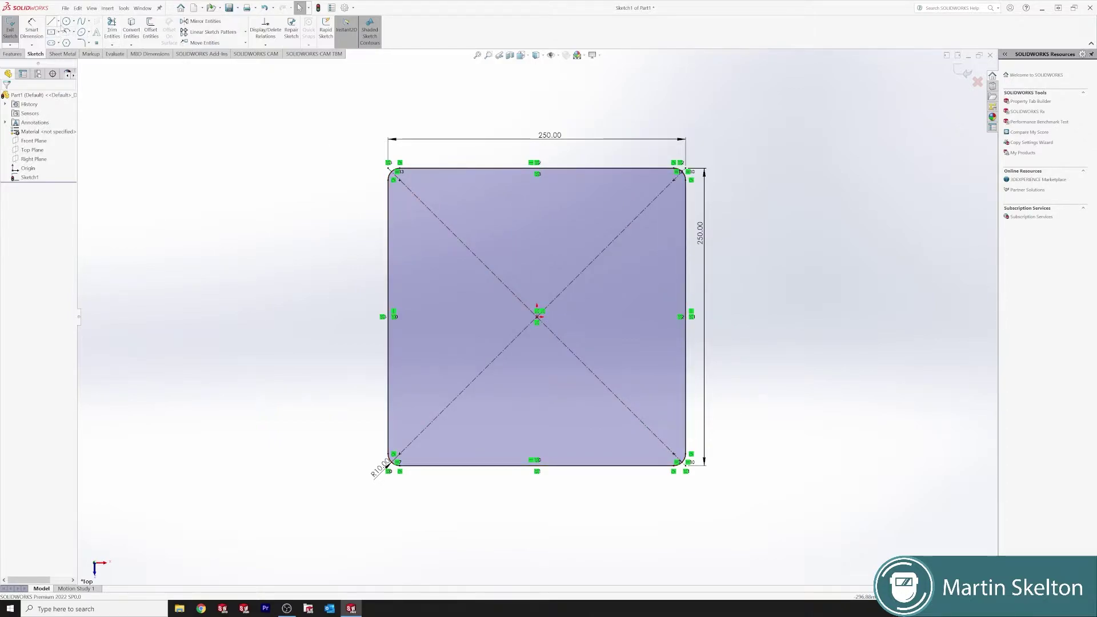
Step: Draw horizontal and vertical centerlines joining the diagonal endpoints into an inner construction square
{"action": "left_click", "coordinate": [58, 21]}
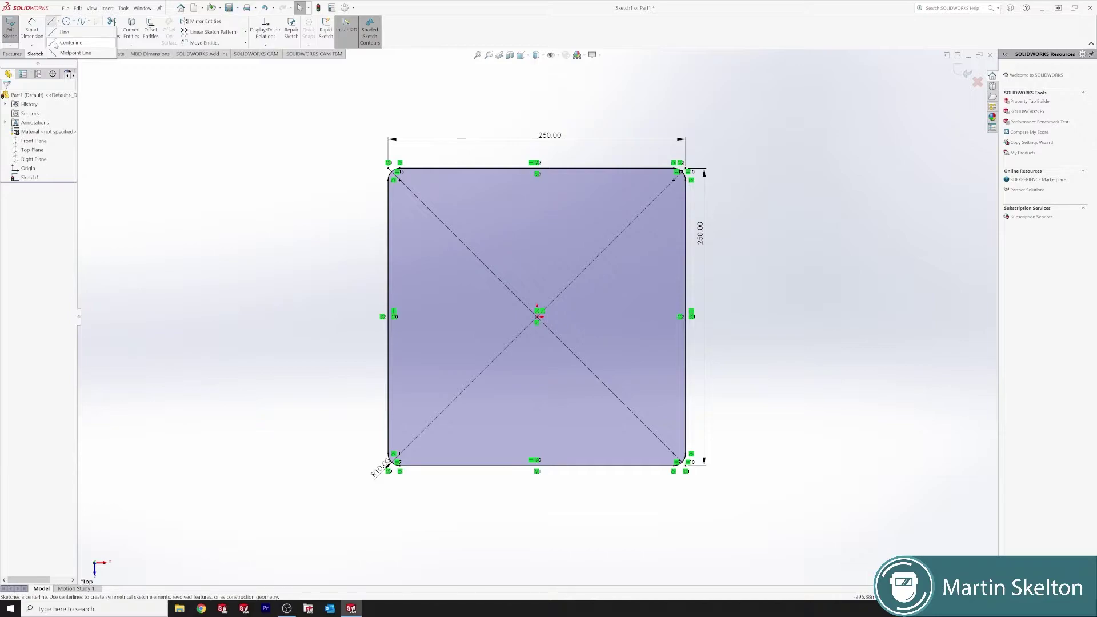
{"action": "left_click", "coordinate": [55, 43]}
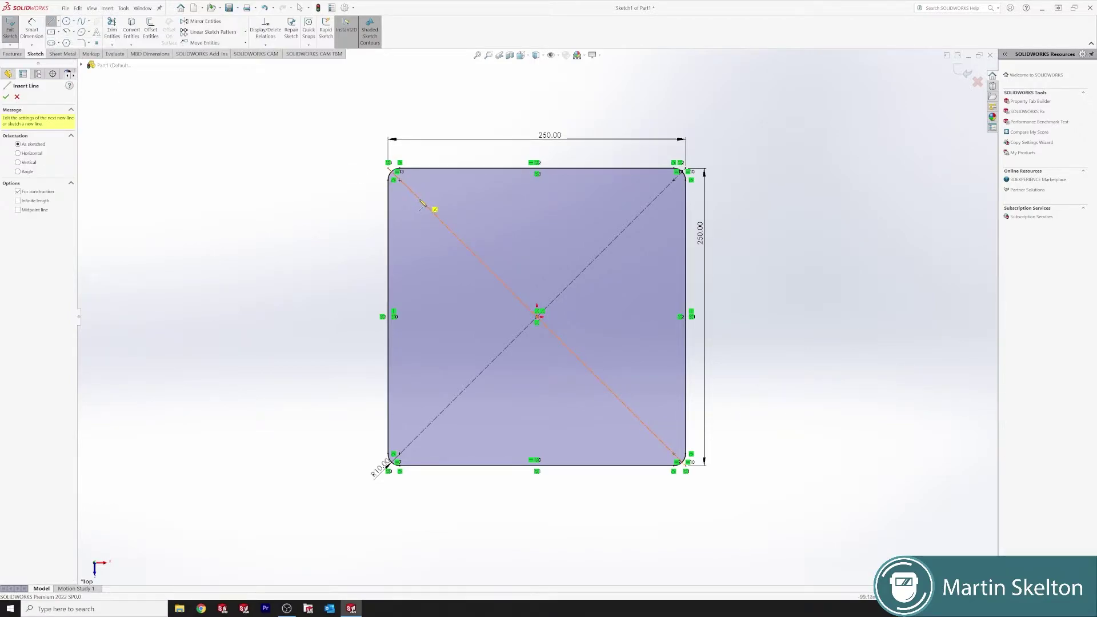
{"action": "left_click", "coordinate": [421, 200]}
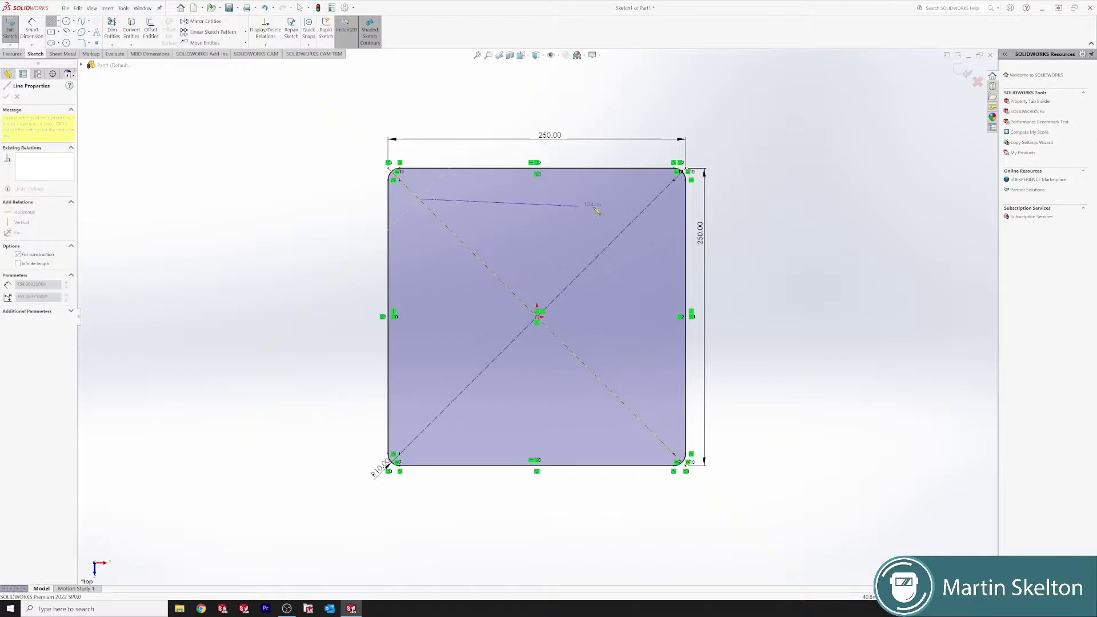
{"action": "left_click", "coordinate": [657, 200]}
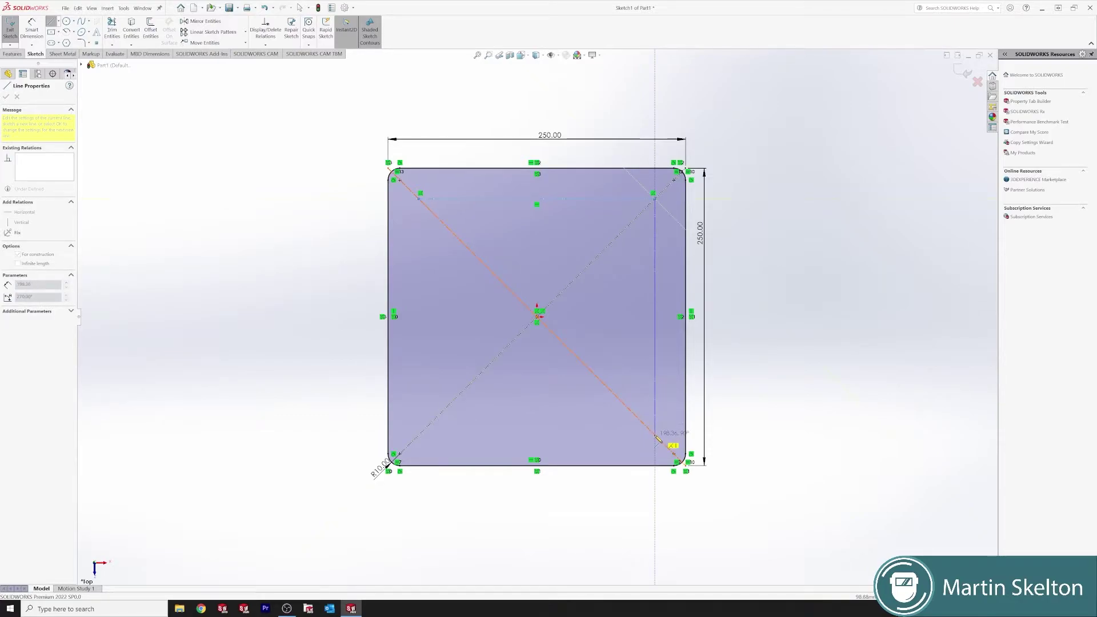
{"action": "left_click", "coordinate": [656, 430]}
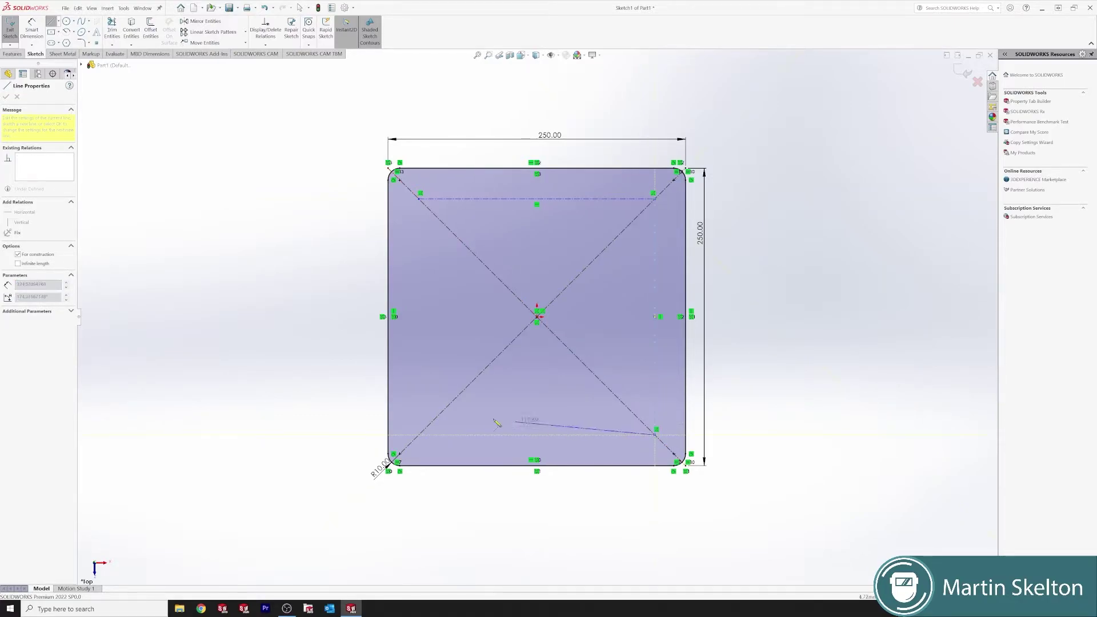
{"action": "double_click", "coordinate": [417, 435]}
{"action": "left_click", "coordinate": [417, 435]}
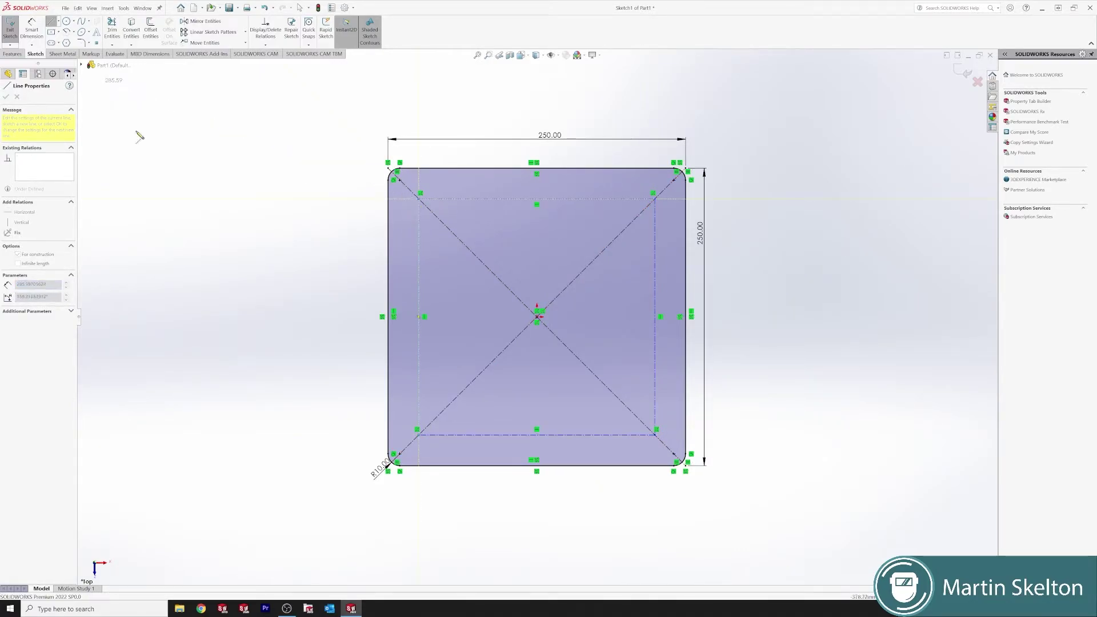
{"action": "right_click", "coordinate": [187, 152]}
Step: Dimension the inner construction line 25 mm below the plate's top edge
{"action": "left_click", "coordinate": [200, 157]}
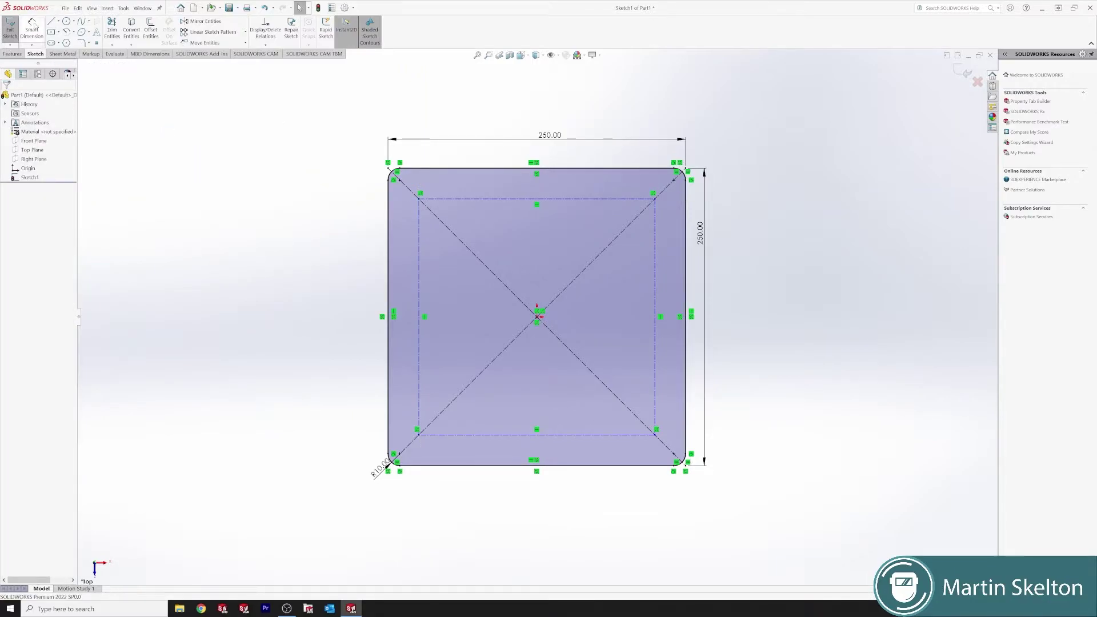
{"action": "left_click", "coordinate": [595, 170]}
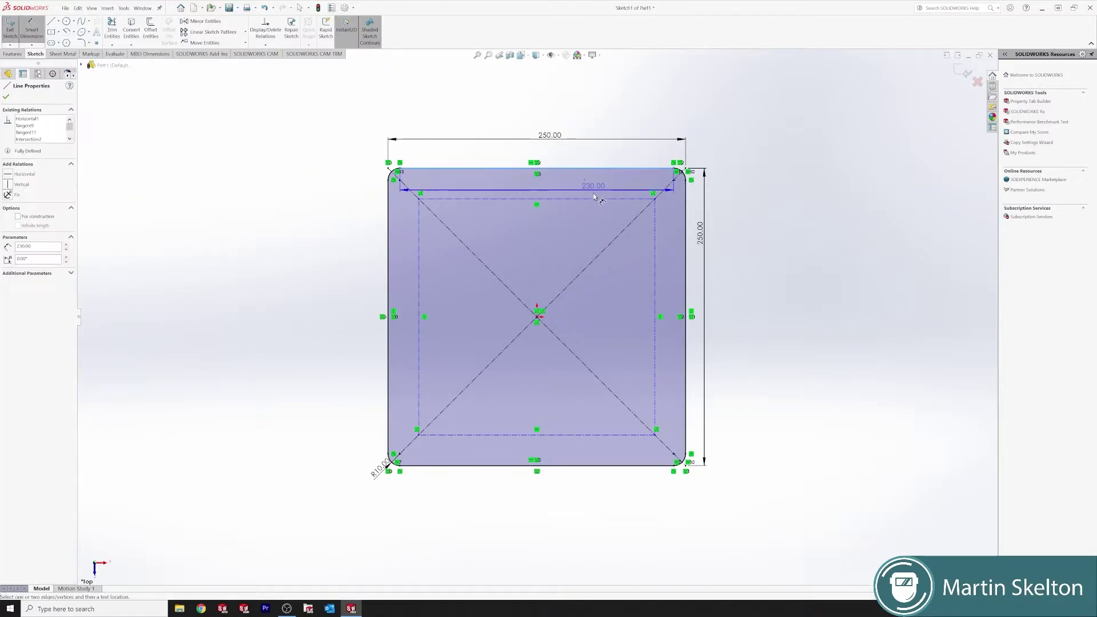
{"action": "left_click", "coordinate": [594, 199]}
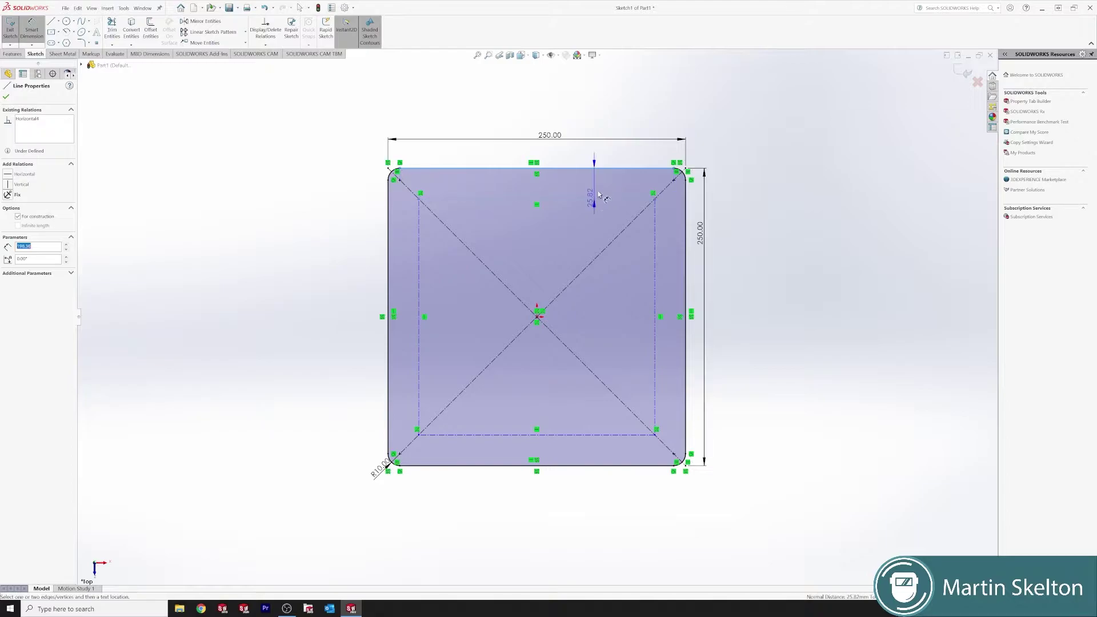
{"action": "left_click", "coordinate": [347, 191]}
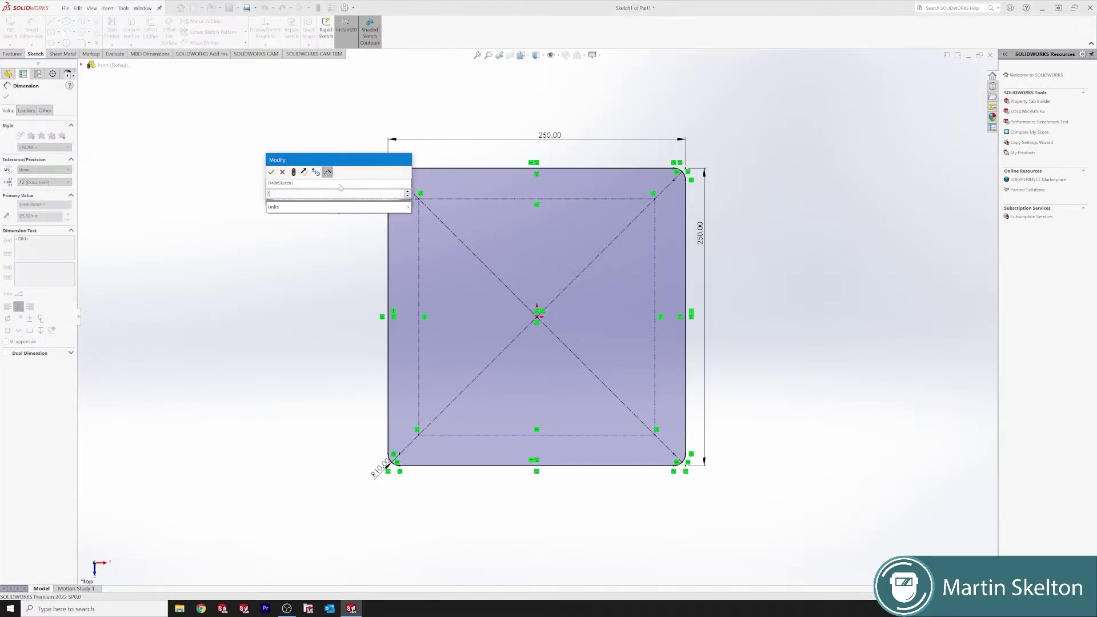
{"action": "key", "text": "Return"}
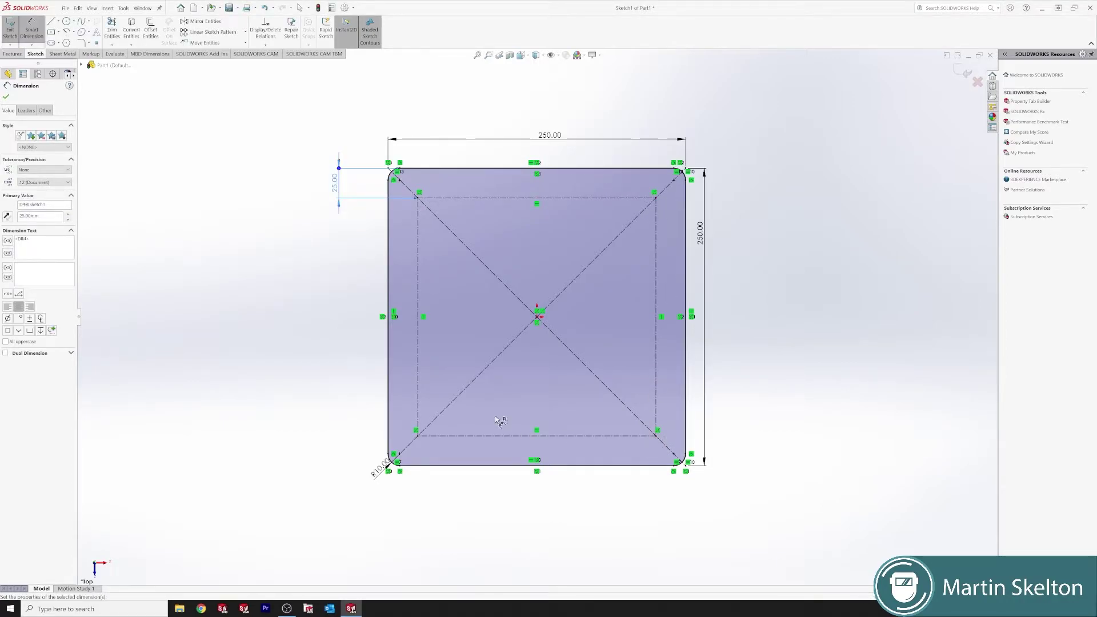
{"action": "left_click", "coordinate": [7, 97]}
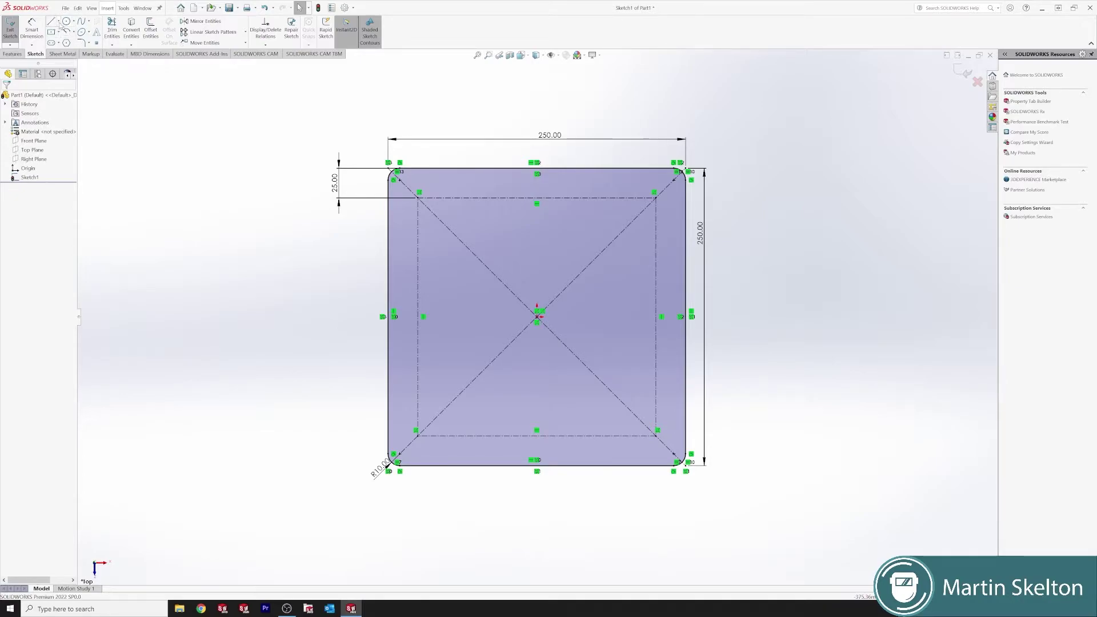
Step: Draw a horizontal centerline near the bottom between the vertical construction lines
{"action": "left_click", "coordinate": [57, 21]}
{"action": "left_click", "coordinate": [71, 42]}
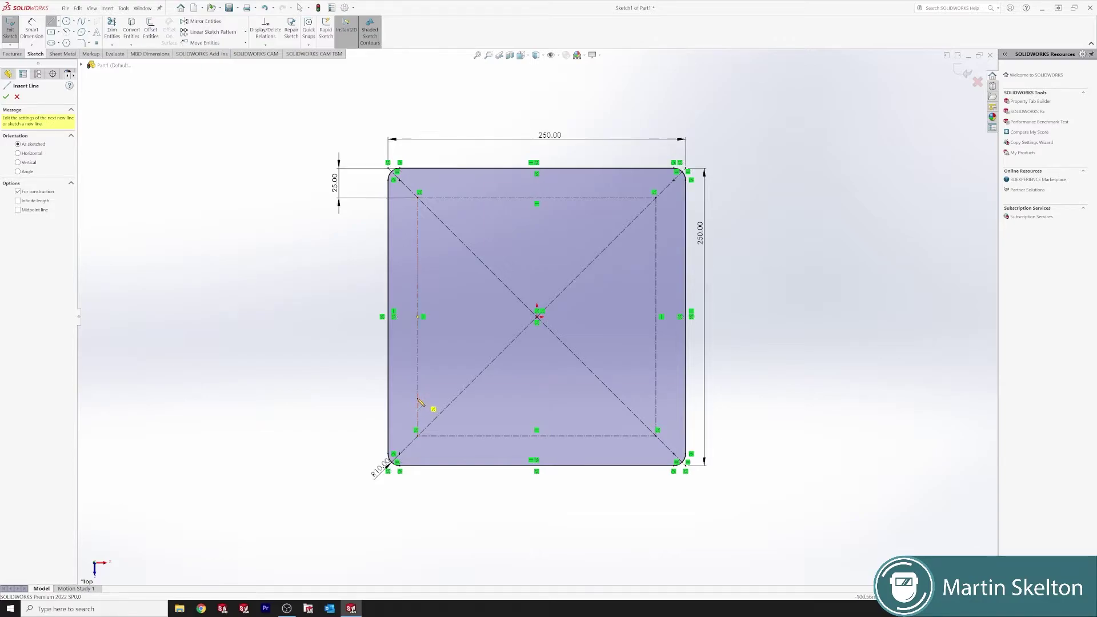
{"action": "left_click", "coordinate": [418, 398]}
{"action": "left_click", "coordinate": [656, 398]}
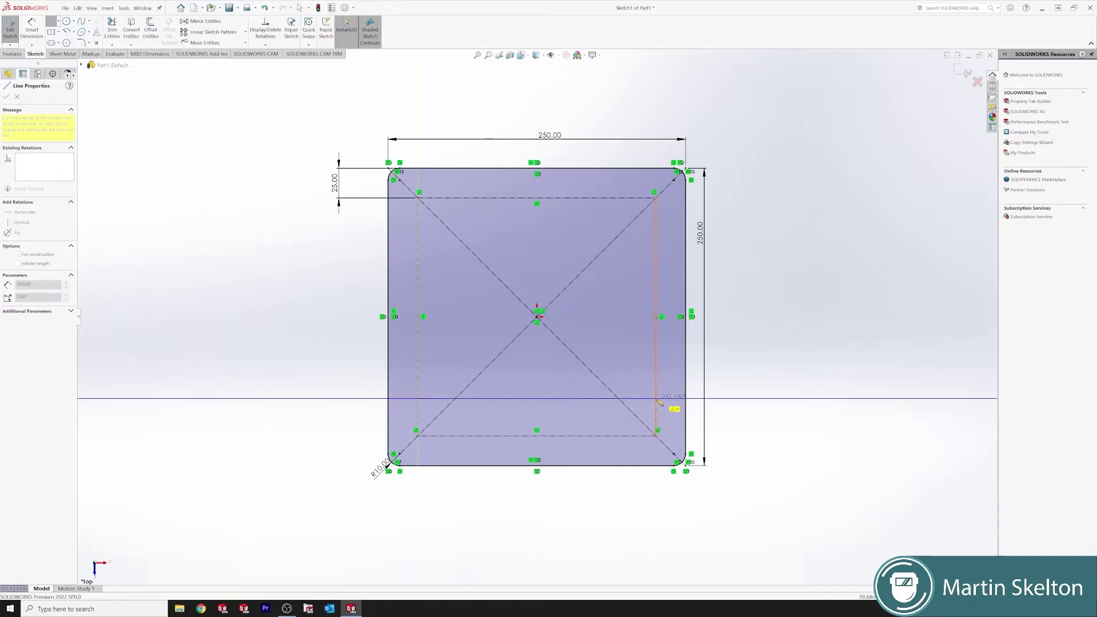
{"action": "right_click", "coordinate": [767, 331]}
{"action": "left_click", "coordinate": [783, 341]}
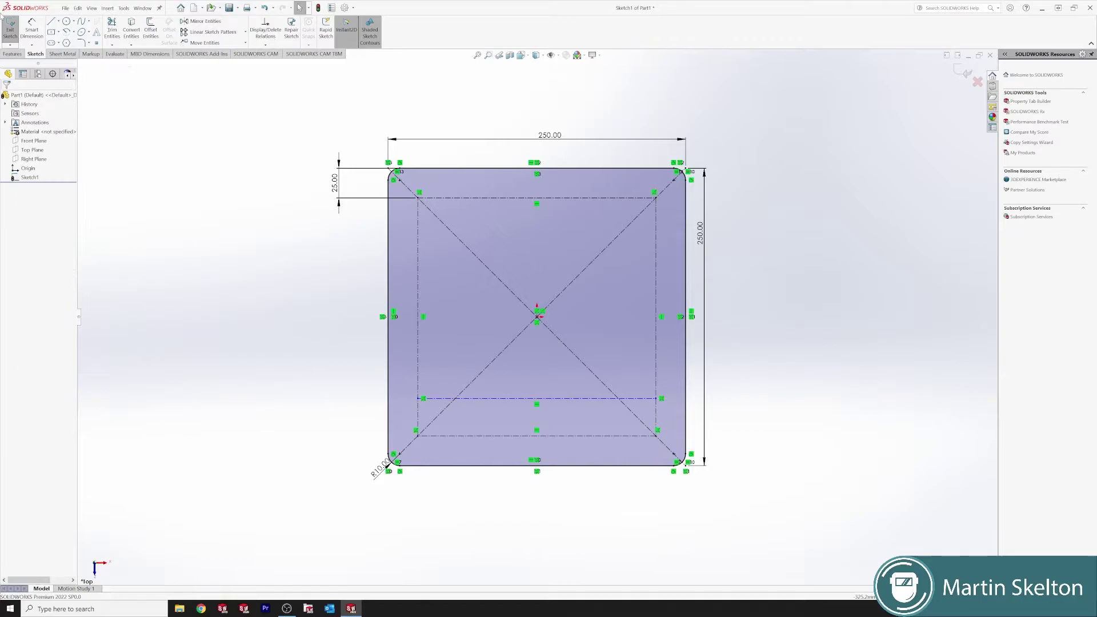
Step: Dimension the new centerline 30 mm above the plate's bottom edge
{"action": "left_click", "coordinate": [31, 29]}
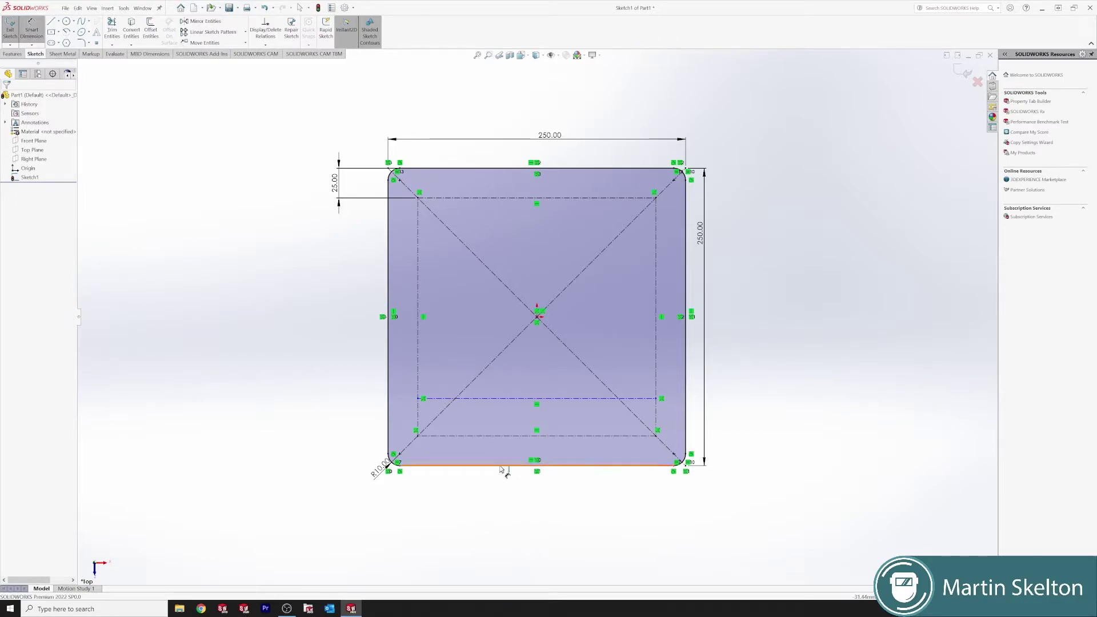
{"action": "left_click", "coordinate": [502, 466]}
{"action": "left_click", "coordinate": [501, 399]}
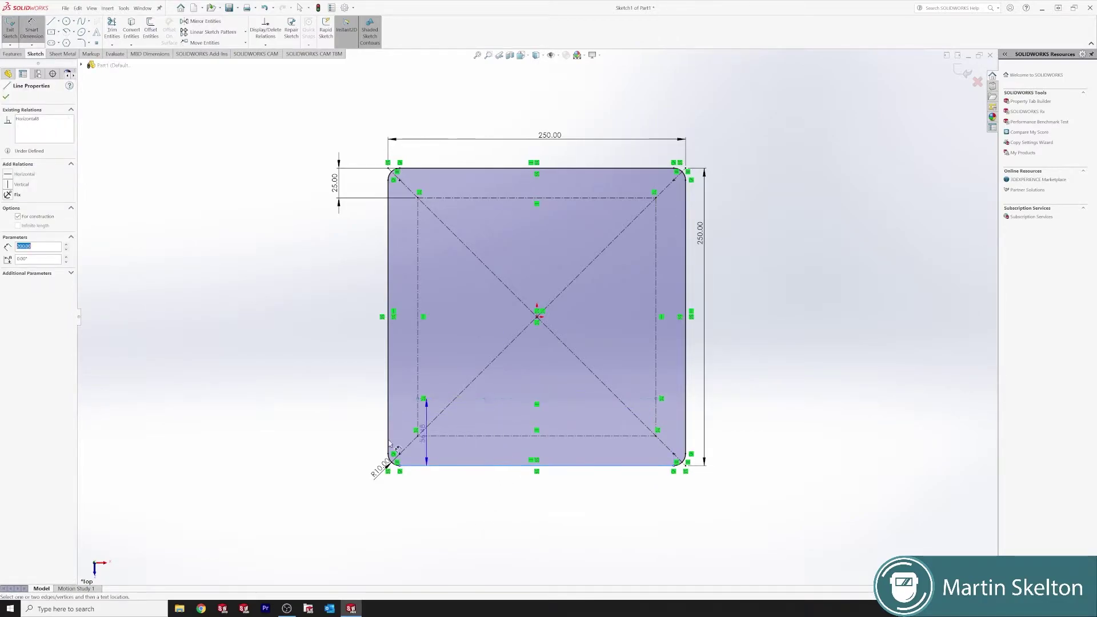
{"action": "left_click", "coordinate": [351, 441]}
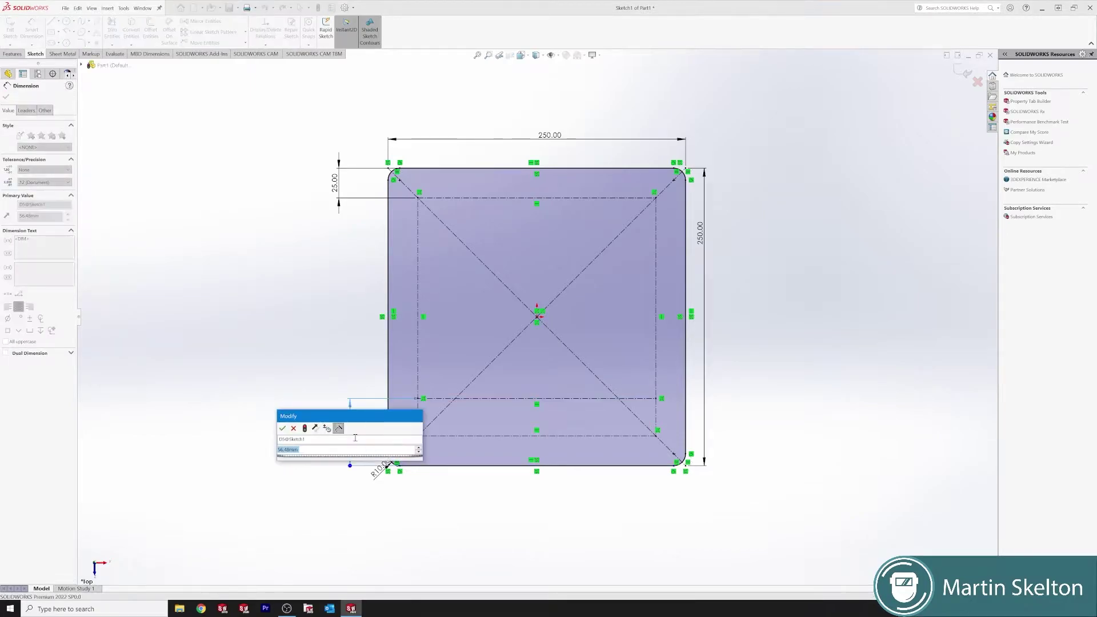
{"action": "type", "text": "30"}
{"action": "key", "text": "Return"}
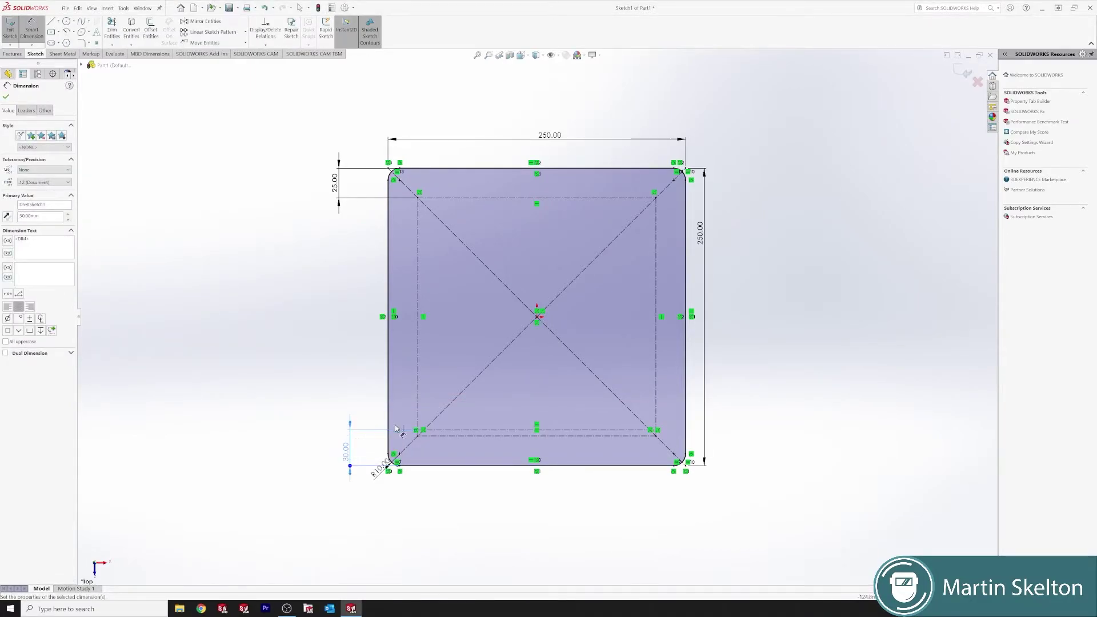
{"action": "scroll", "coordinate": [651, 413], "scroll_direction": "down", "scroll_amount": 5}
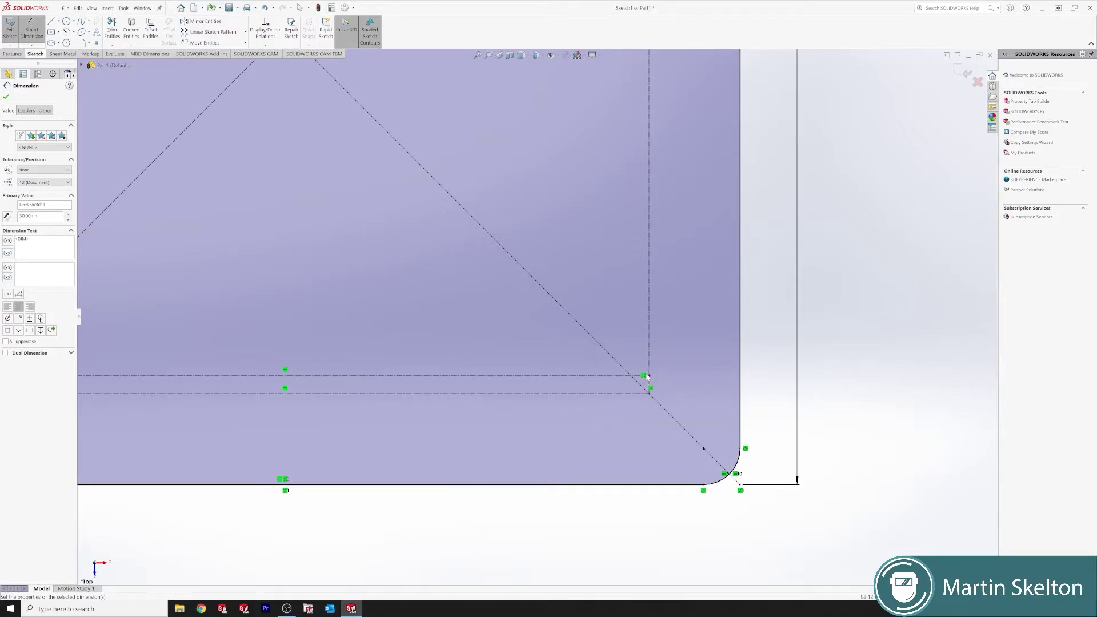
{"action": "scroll", "coordinate": [650, 373], "scroll_direction": "up", "scroll_amount": 5}
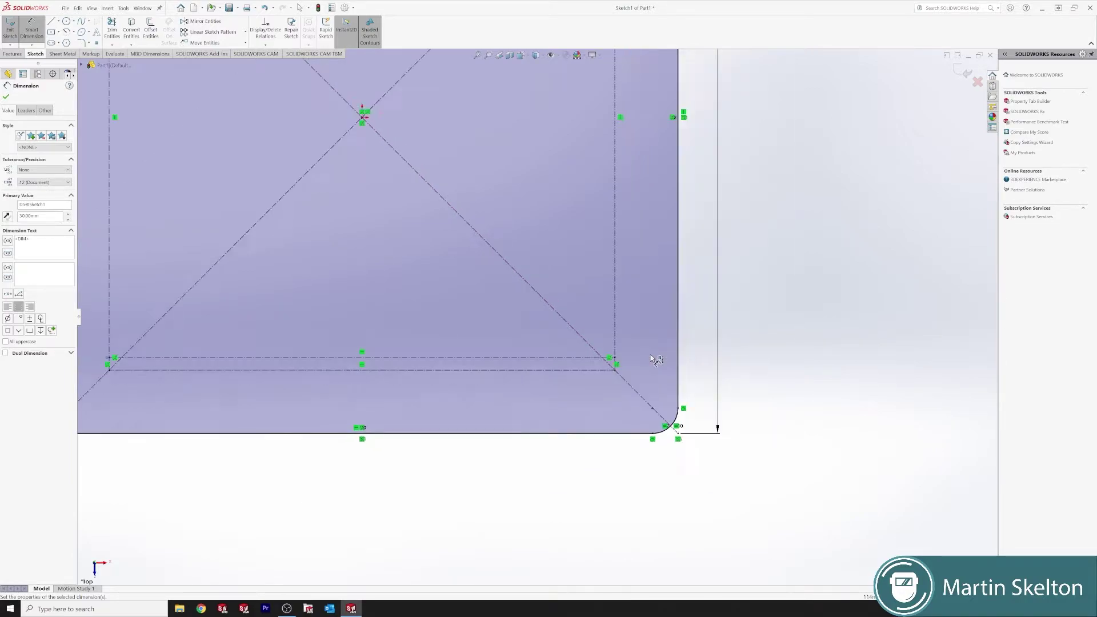
{"action": "scroll", "coordinate": [555, 189], "scroll_direction": "down", "scroll_amount": 3}
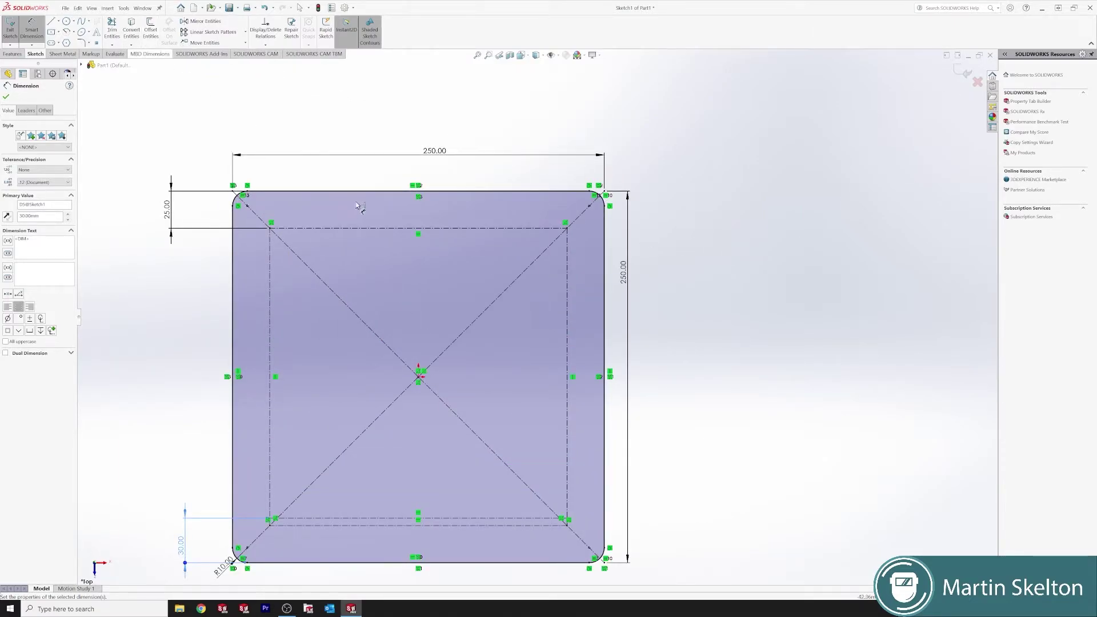
Step: Draw circles centred on the inner square's top-left and top-right corners
{"action": "left_click", "coordinate": [66, 21]}
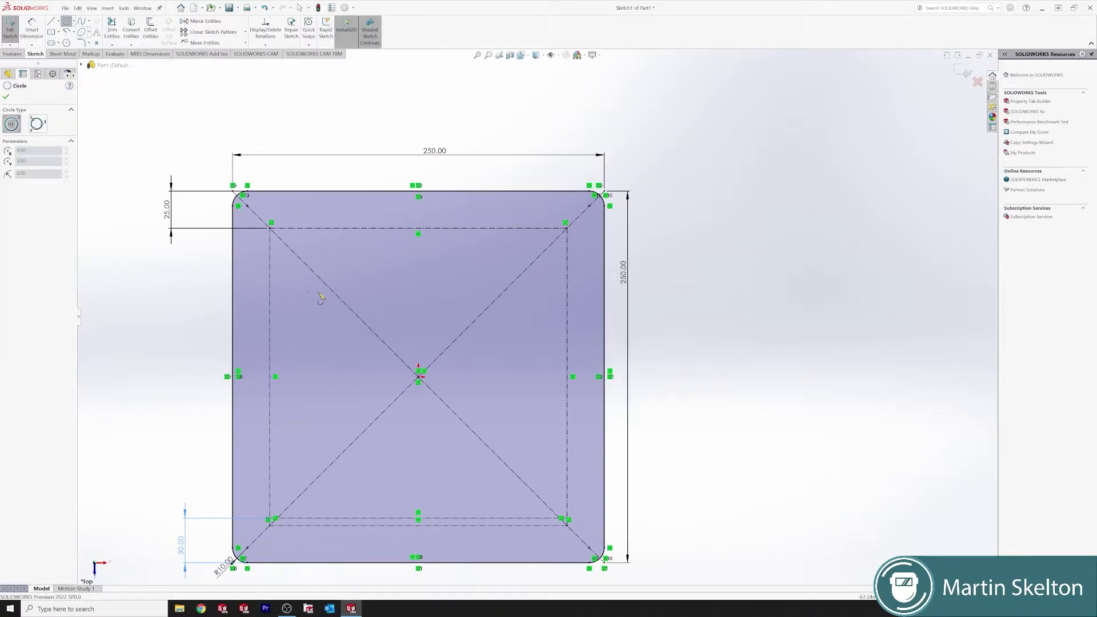
{"action": "left_click", "coordinate": [271, 228]}
{"action": "left_click", "coordinate": [286, 237]}
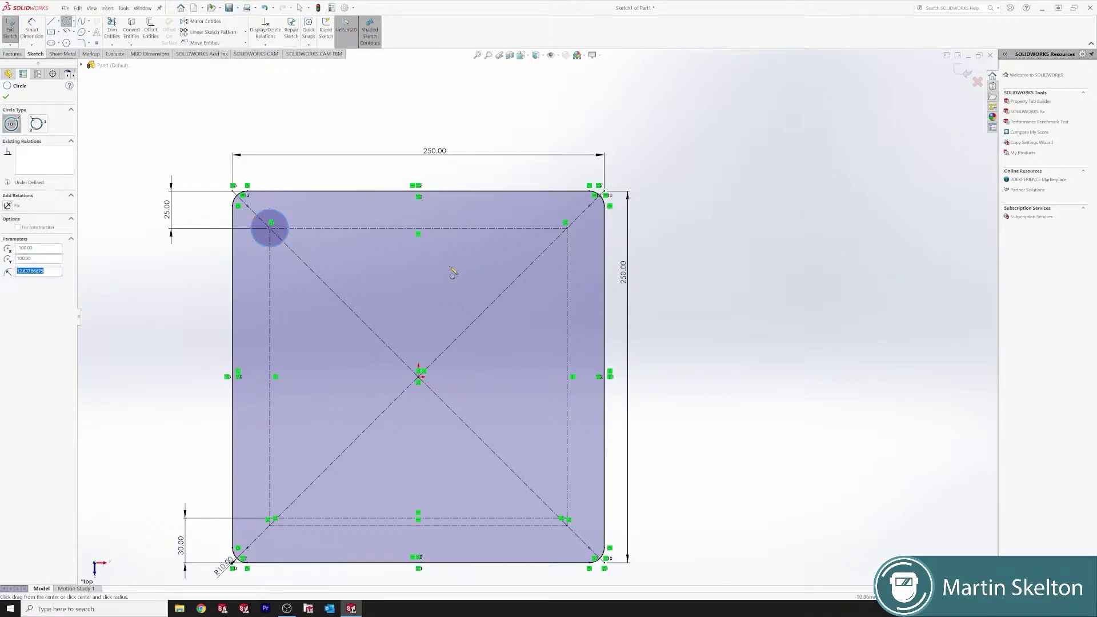
{"action": "left_click", "coordinate": [567, 228]}
{"action": "left_click", "coordinate": [576, 245]}
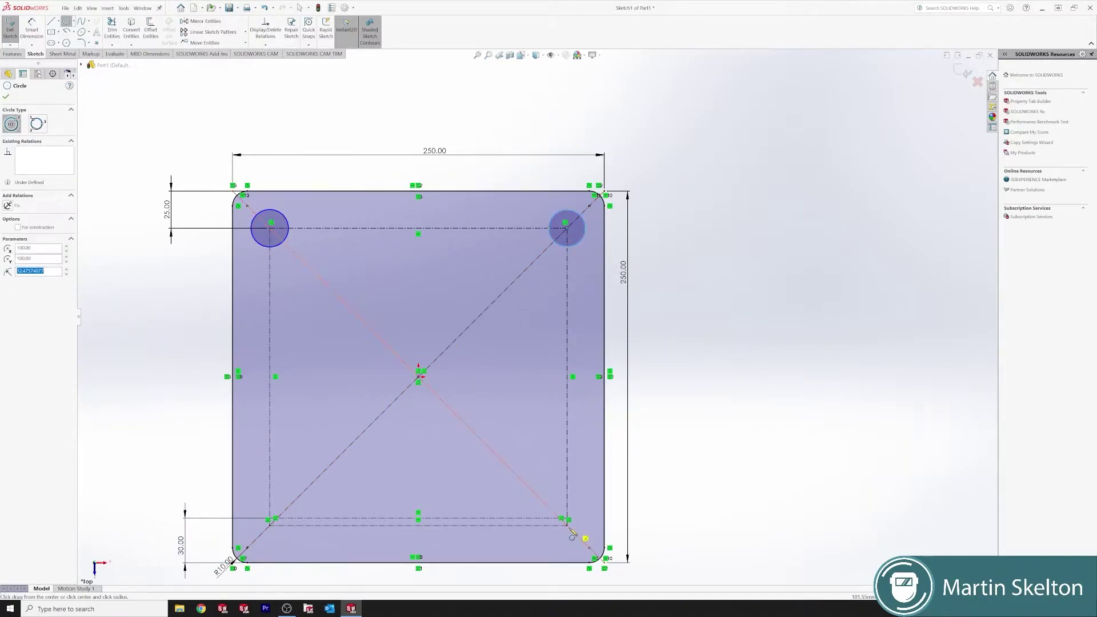
Step: Draw circles centred on the inner square's bottom-right and bottom-left corners
{"action": "scroll", "coordinate": [568, 529], "scroll_direction": "down", "scroll_amount": 5}
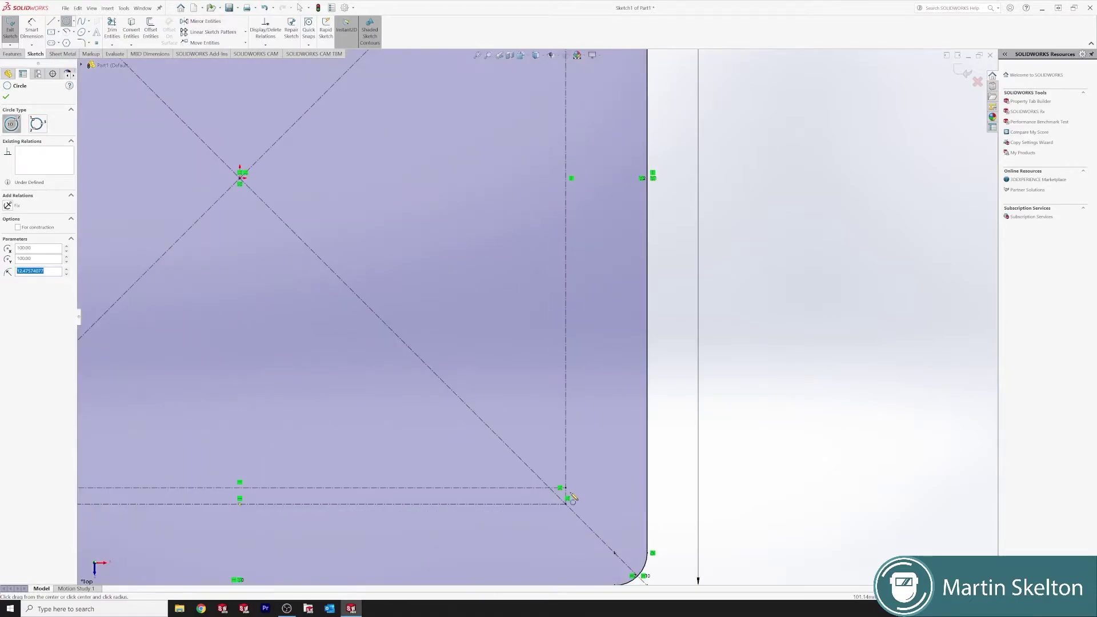
{"action": "left_click", "coordinate": [566, 488]}
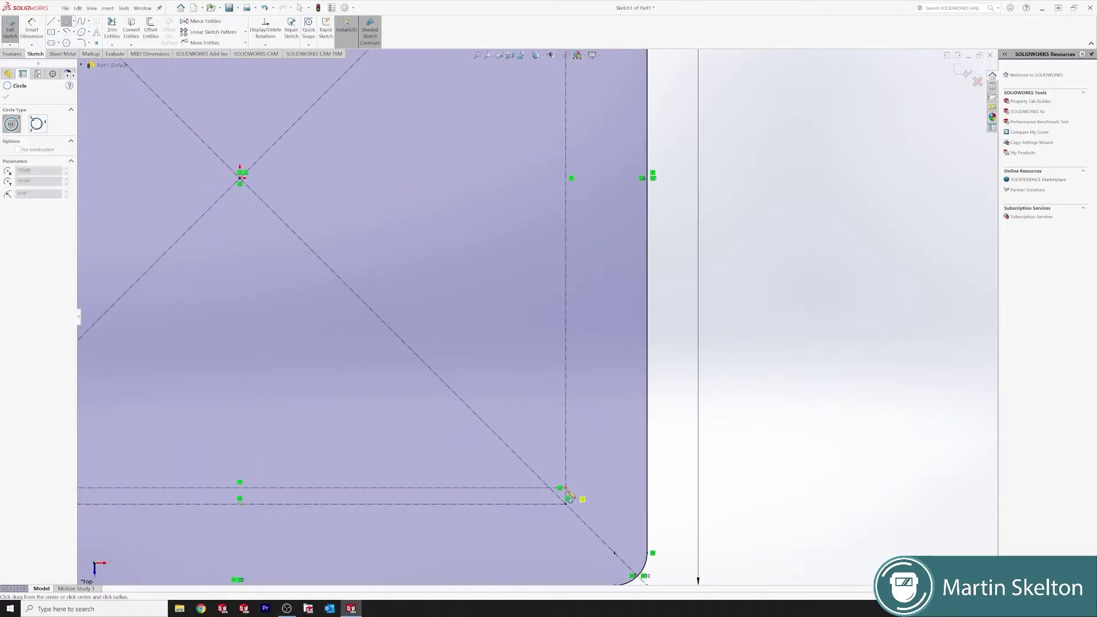
{"action": "left_click", "coordinate": [595, 519]}
{"action": "scroll", "coordinate": [448, 504], "scroll_direction": "up", "scroll_amount": 6}
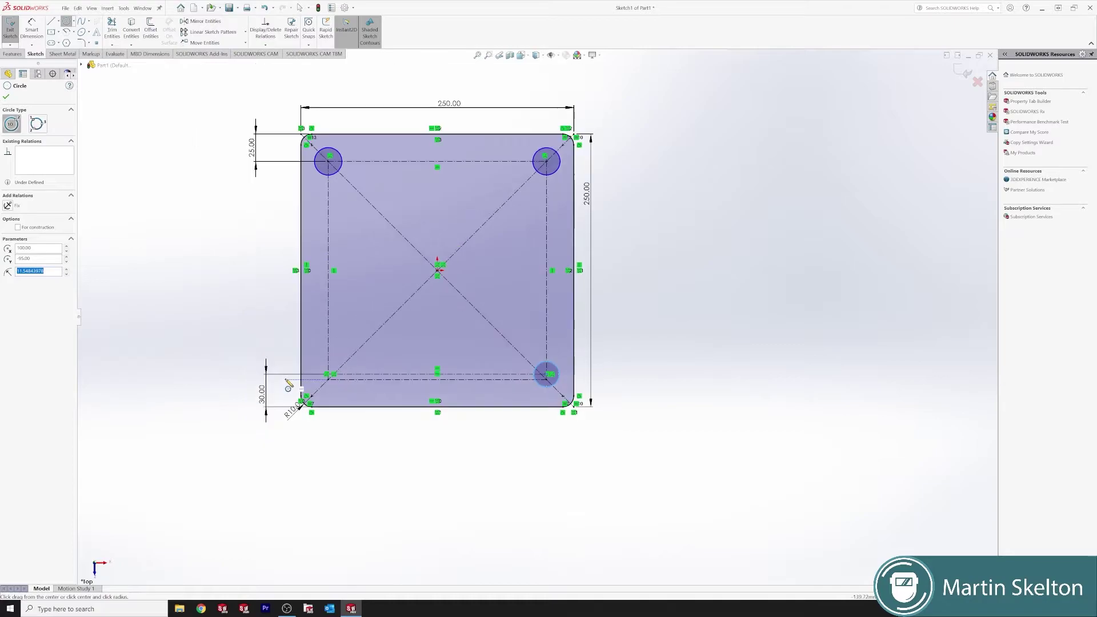
{"action": "scroll", "coordinate": [357, 381], "scroll_direction": "down", "scroll_amount": 5}
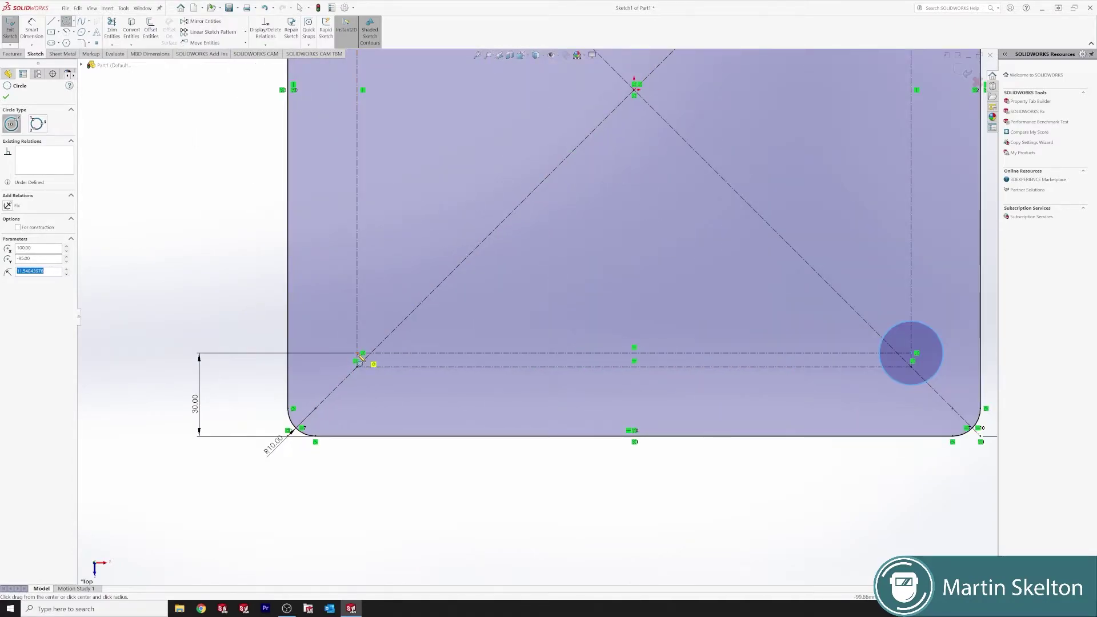
{"action": "left_click", "coordinate": [357, 355]}
{"action": "left_click", "coordinate": [382, 392]}
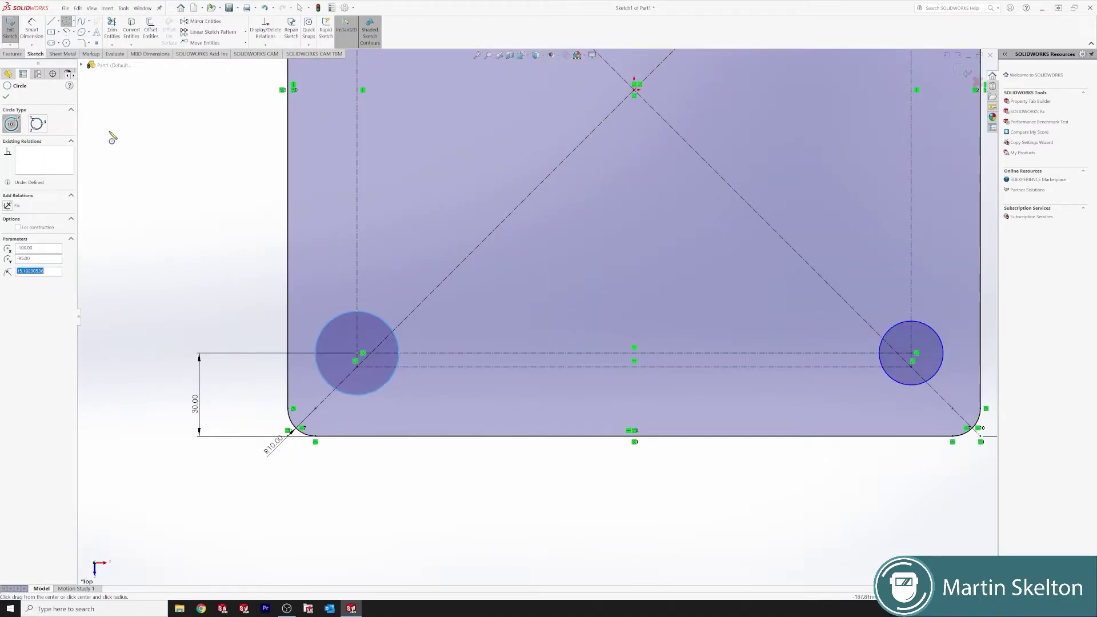
{"action": "key", "text": "Escape"}
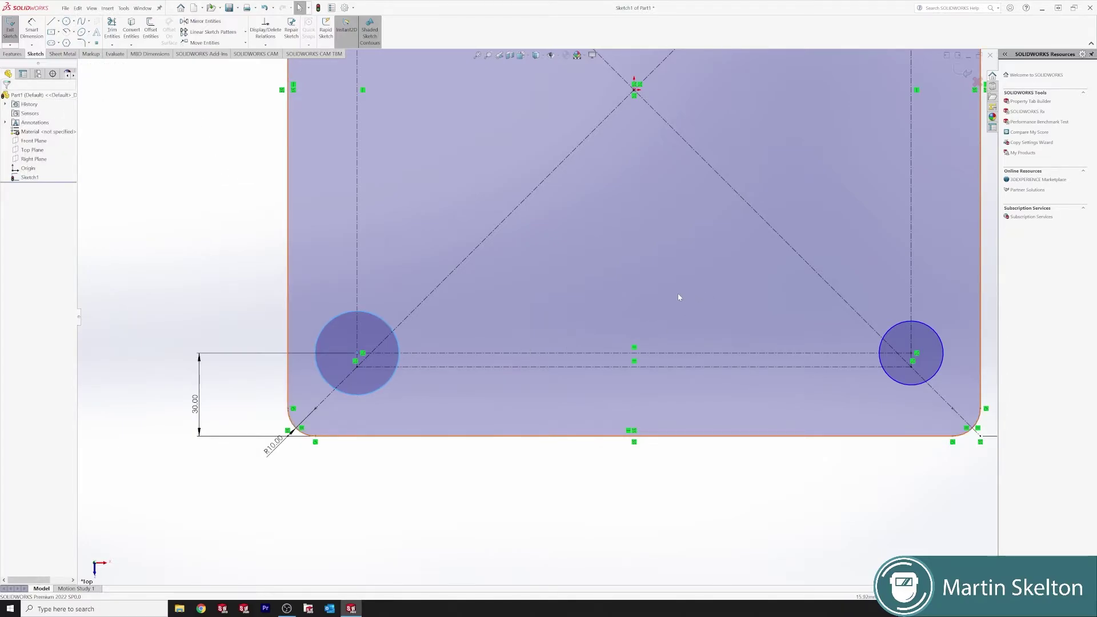
Step: Select the four corner circles and add an Equal relation between them
{"action": "key", "text": "f"}
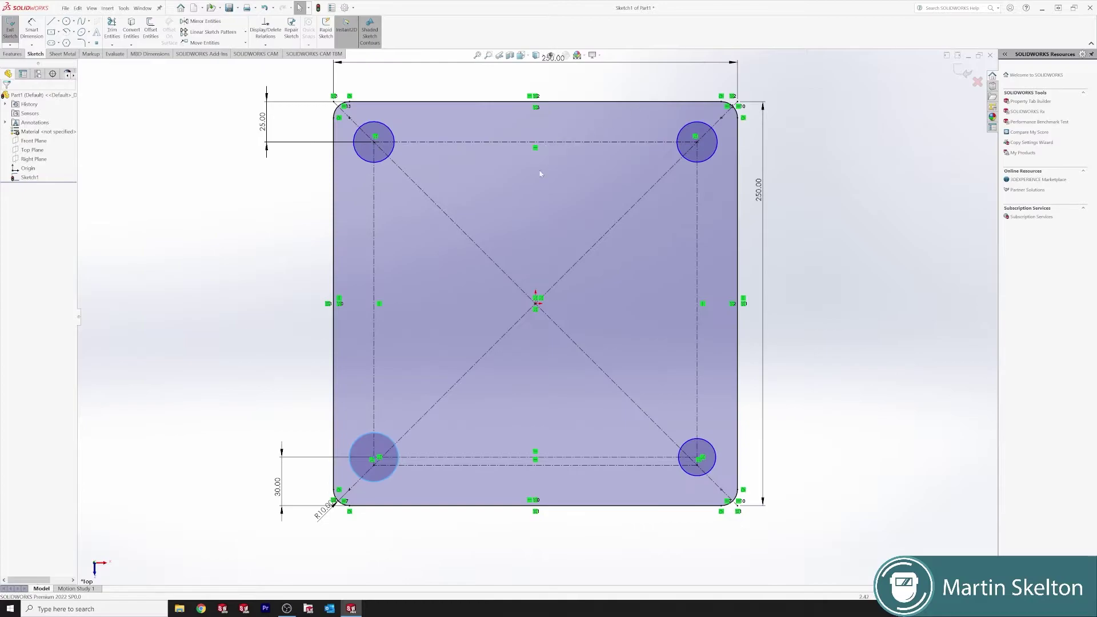
{"action": "left_click", "coordinate": [392, 155], "text": "ctrl"}
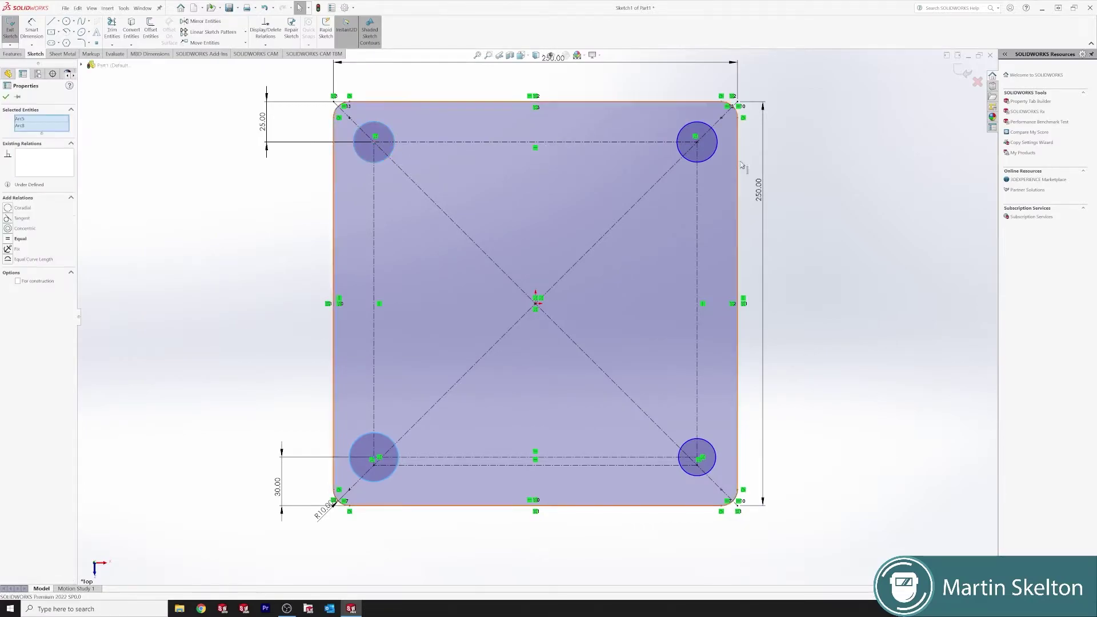
{"action": "left_click", "coordinate": [715, 154], "text": "ctrl"}
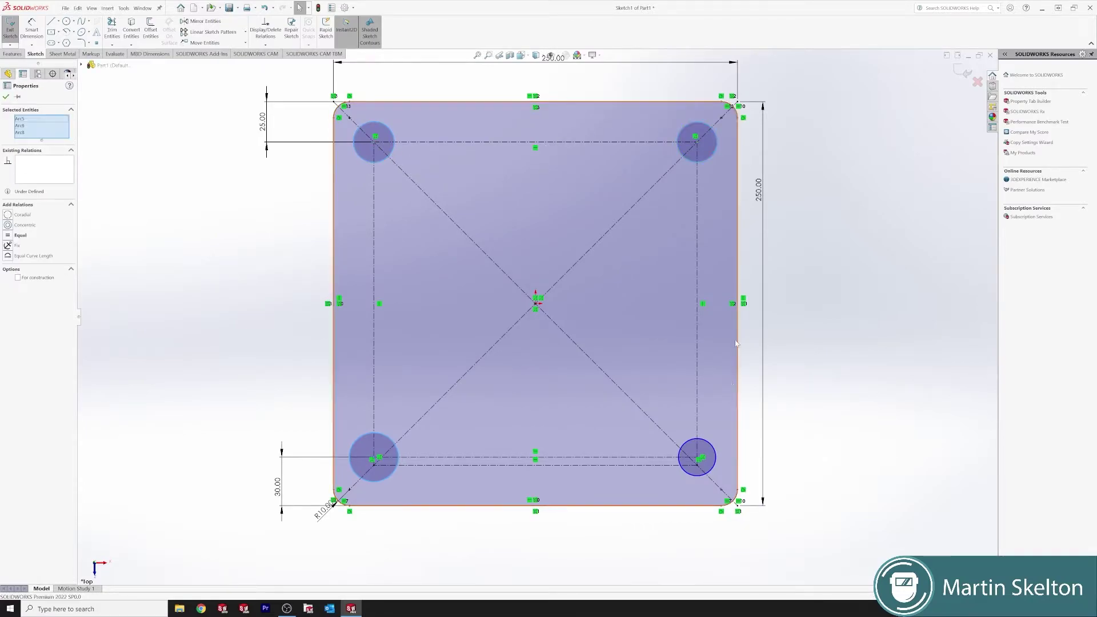
{"action": "left_click", "coordinate": [713, 451], "text": "ctrl"}
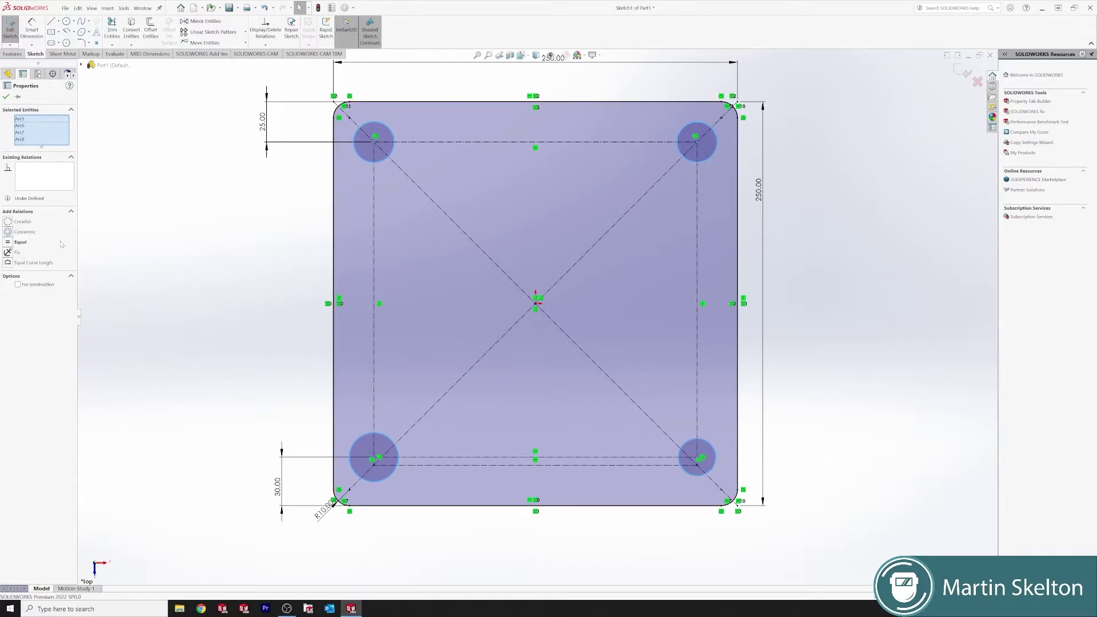
{"action": "left_click", "coordinate": [17, 242]}
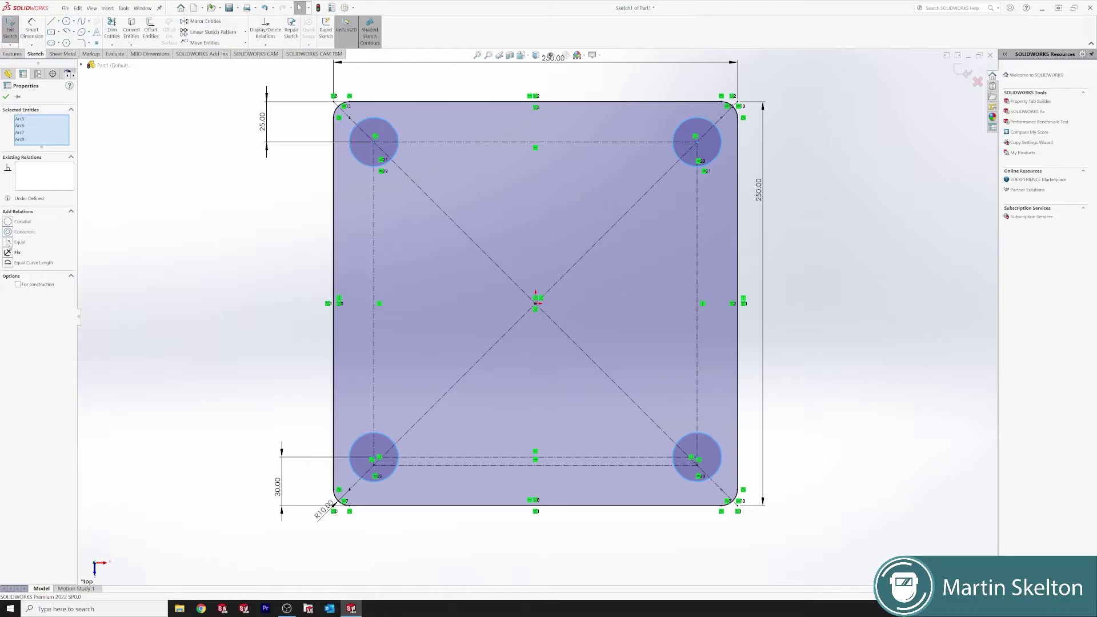
{"action": "left_click", "coordinate": [6, 98]}
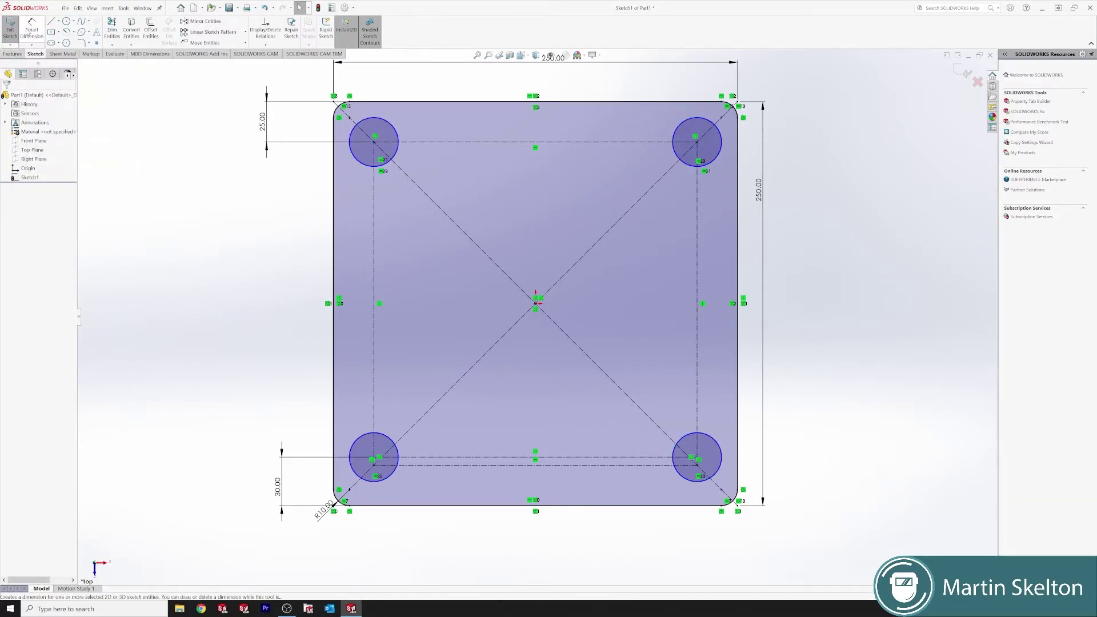
{"action": "left_click", "coordinate": [27, 33]}
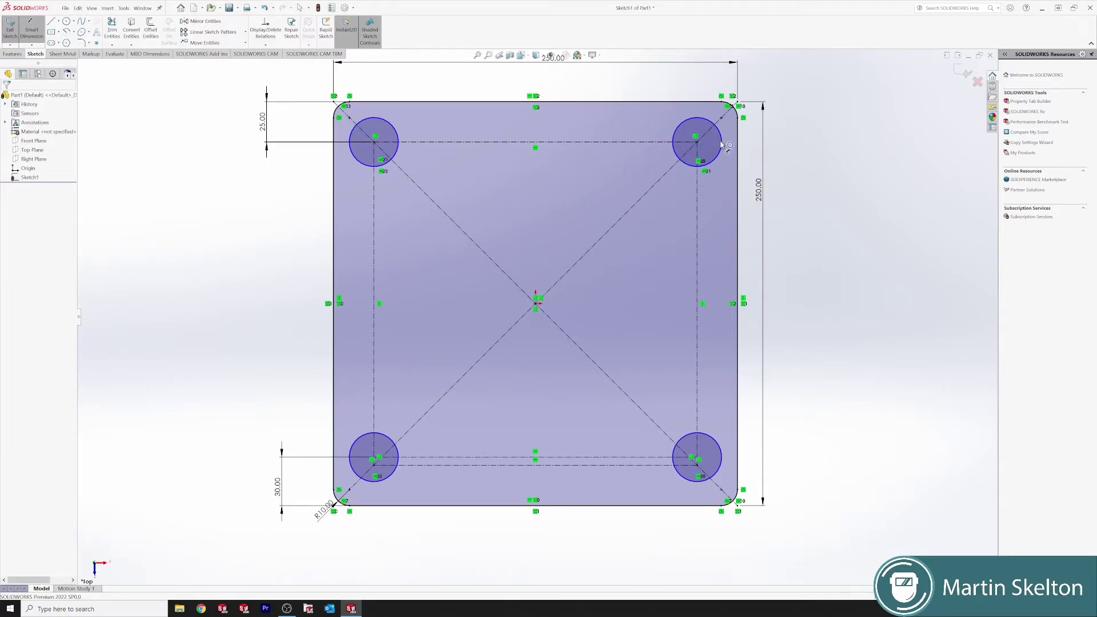
Step: Give the top-right circle an Ø18 diameter dimension
{"action": "left_click", "coordinate": [726, 149]}
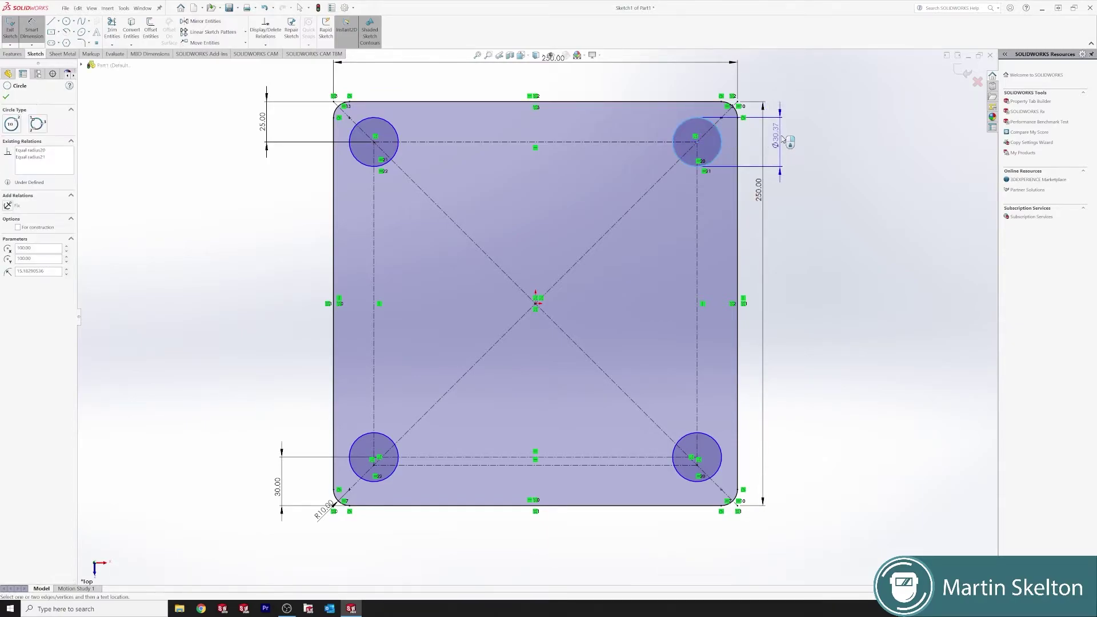
{"action": "left_click", "coordinate": [784, 135]}
{"action": "type", "text": "18"}
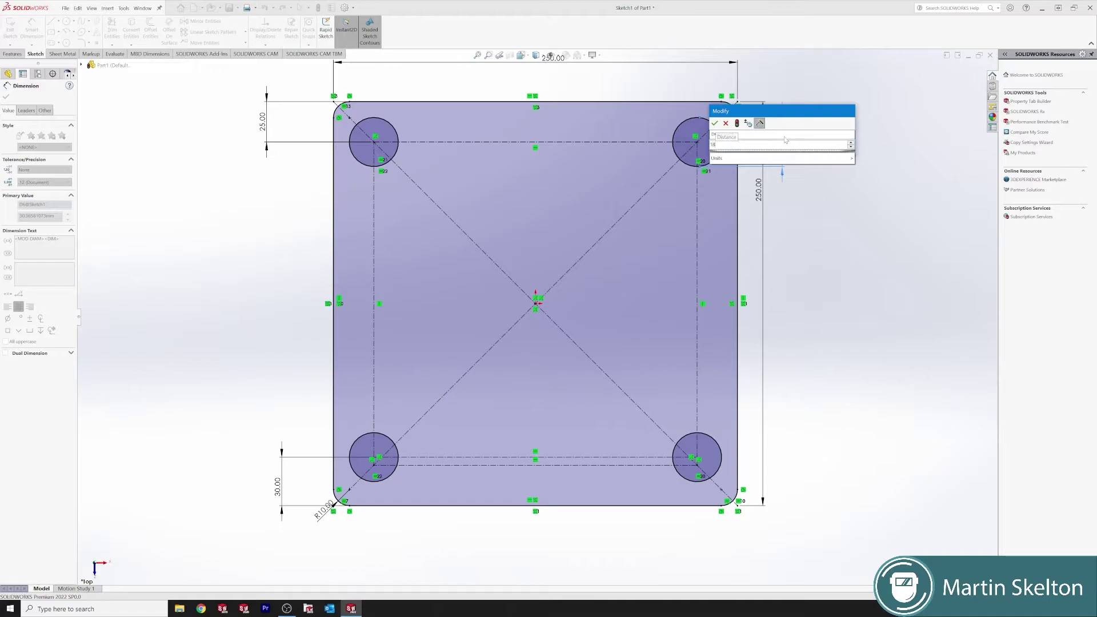
{"action": "key", "text": "Return"}
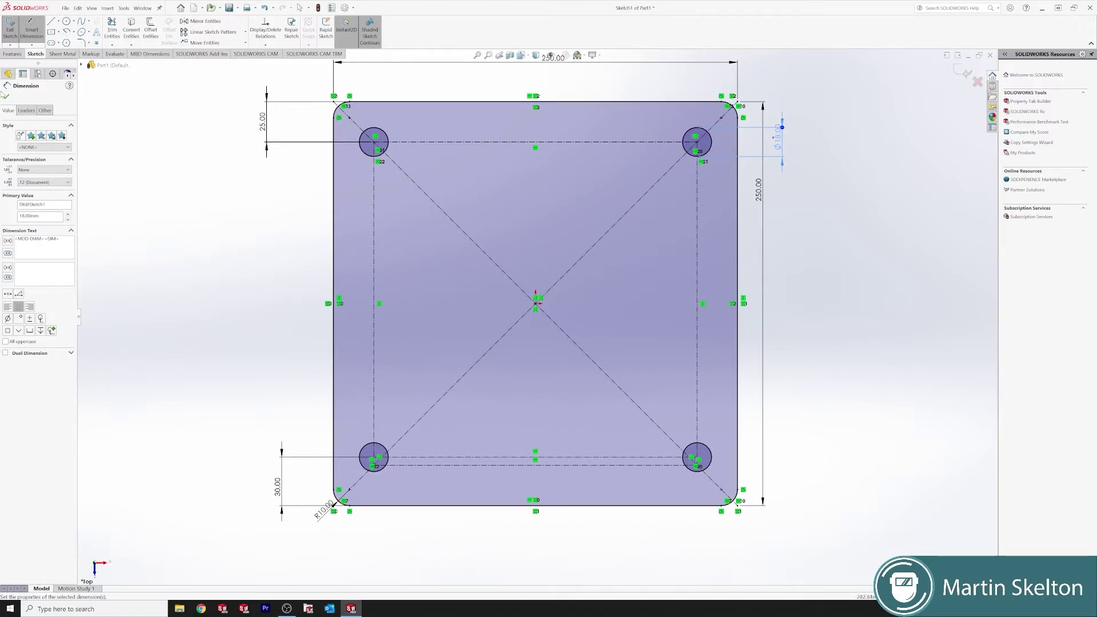
{"action": "left_click", "coordinate": [6, 97]}
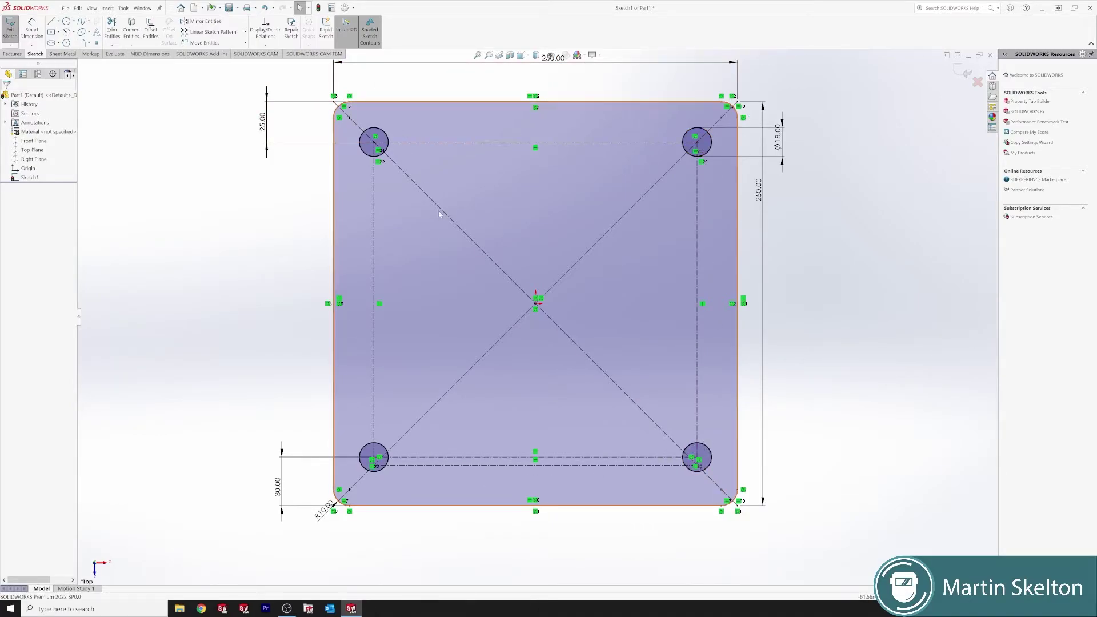
Step: Extrude the sketch 10 mm Blind into Boss-Extrude1 and view the top face normal
{"action": "left_click", "coordinate": [19, 54]}
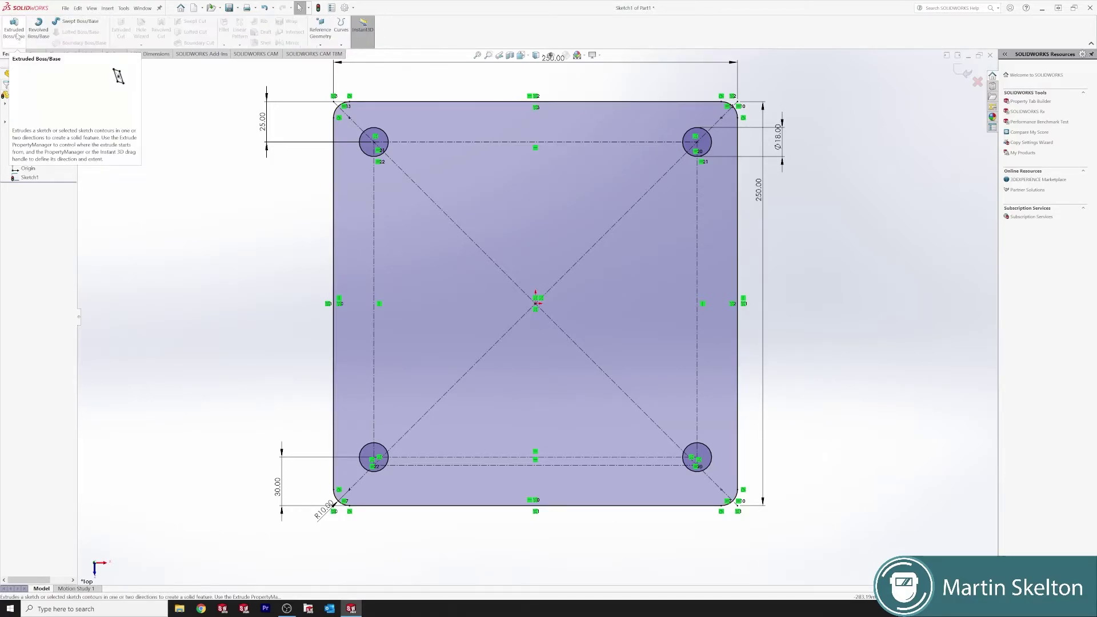
{"action": "left_click", "coordinate": [17, 36]}
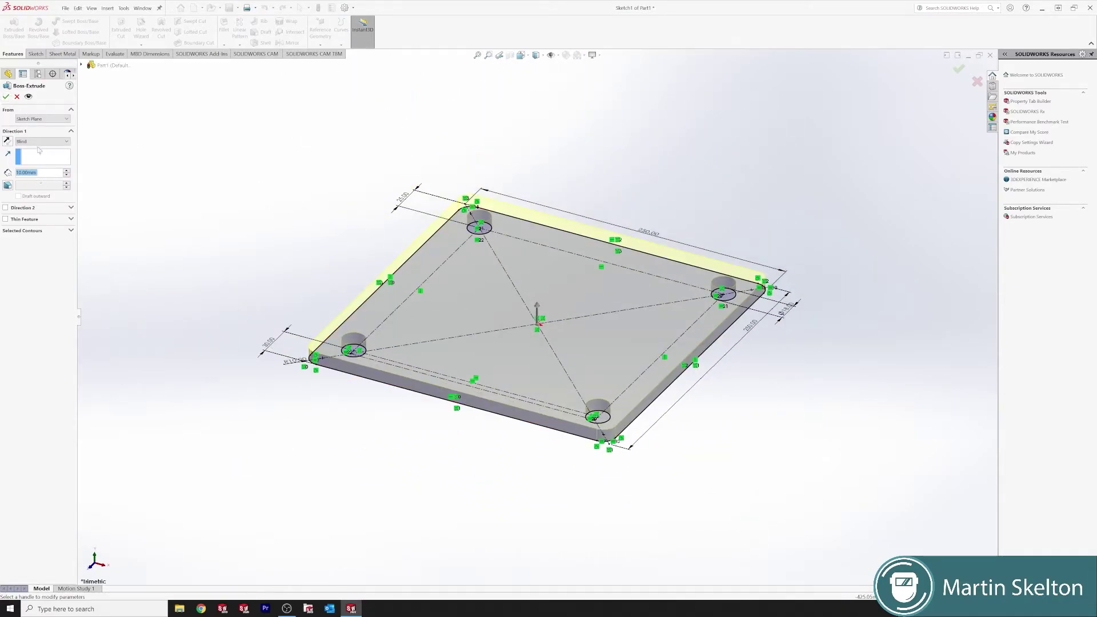
{"action": "left_click", "coordinate": [6, 97]}
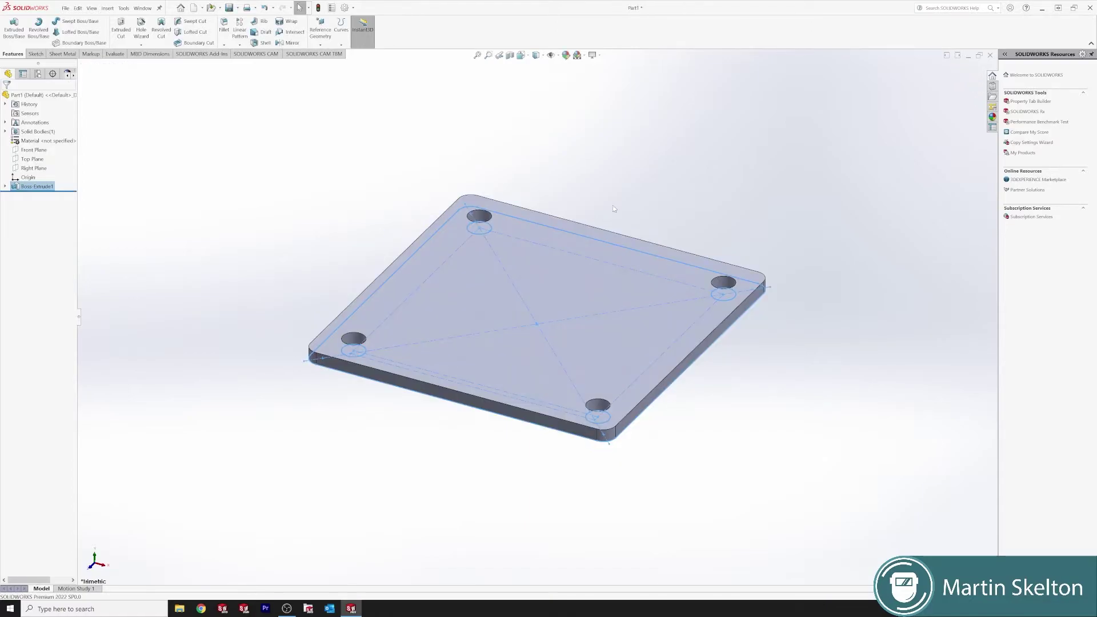
{"action": "left_click", "coordinate": [591, 289]}
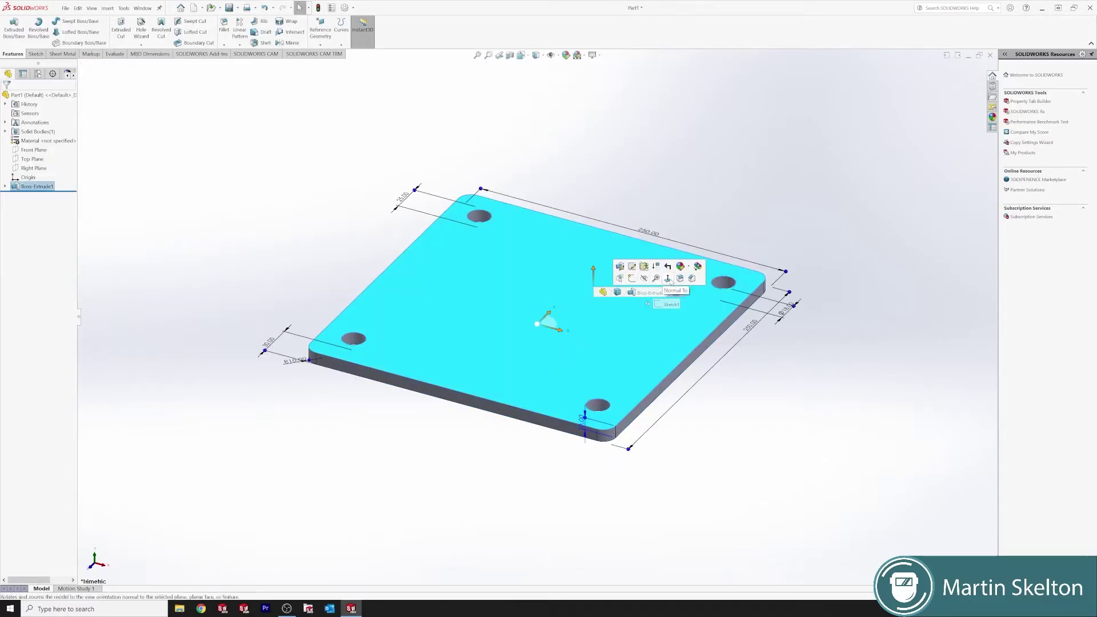
{"action": "left_click", "coordinate": [669, 281]}
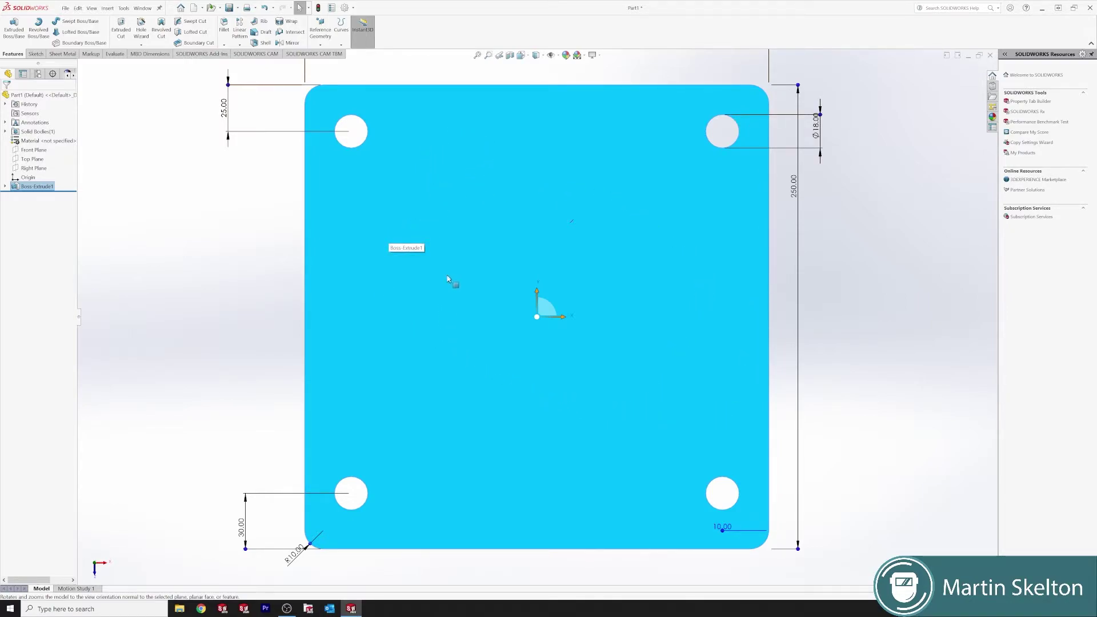
{"action": "left_click", "coordinate": [257, 228]}
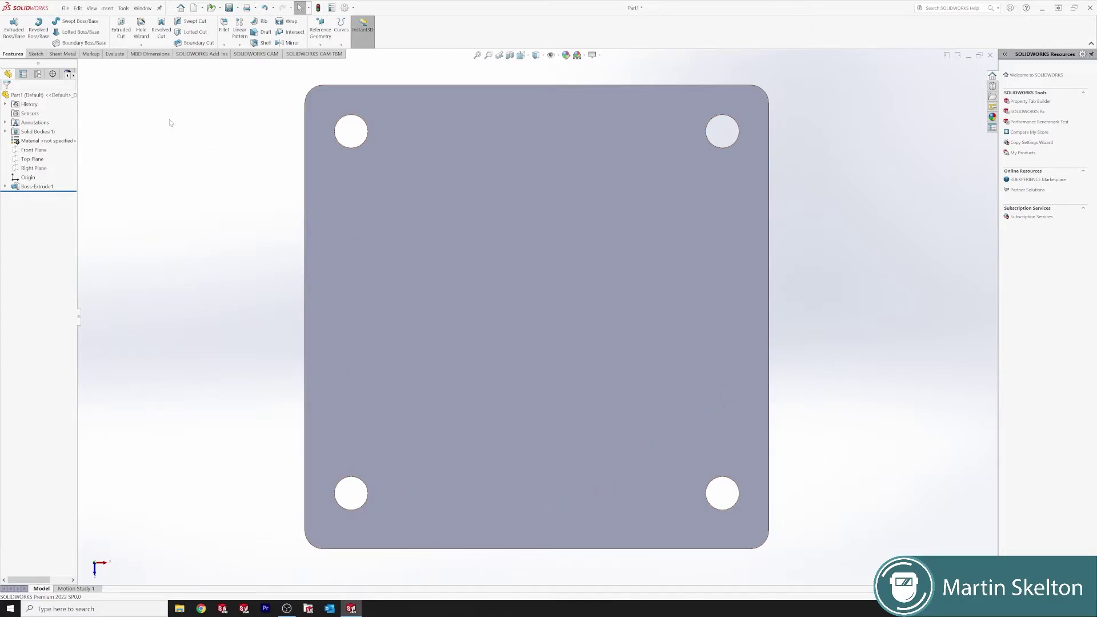
Step: Convert the solid to sheet metal with the top face fixed and 10.00 mm thickness
{"action": "left_click", "coordinate": [63, 54]}
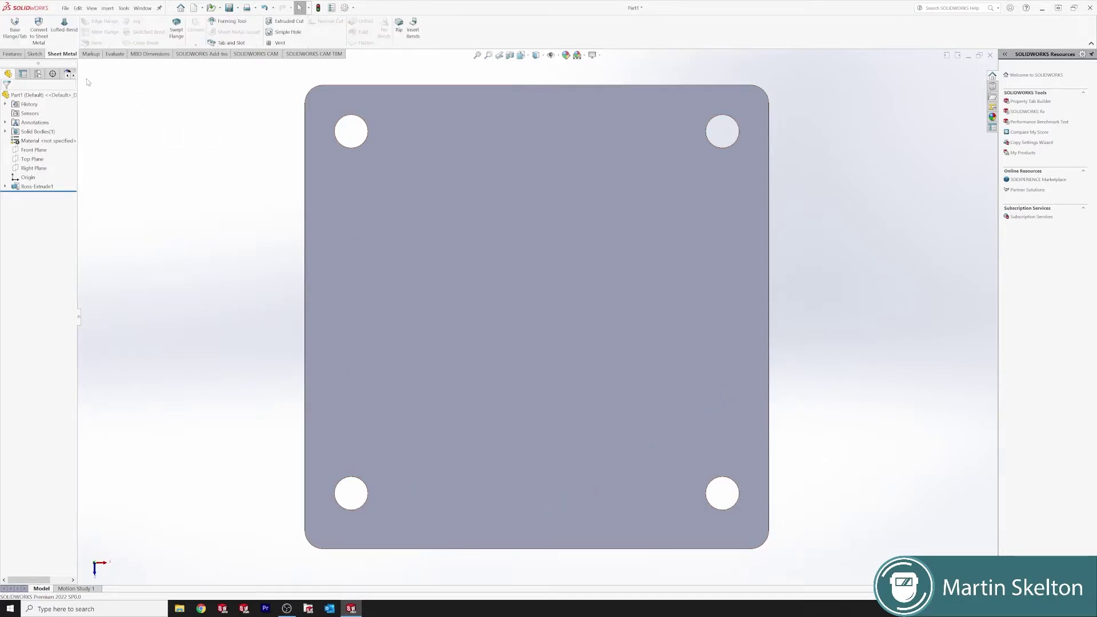
{"action": "left_click", "coordinate": [39, 32]}
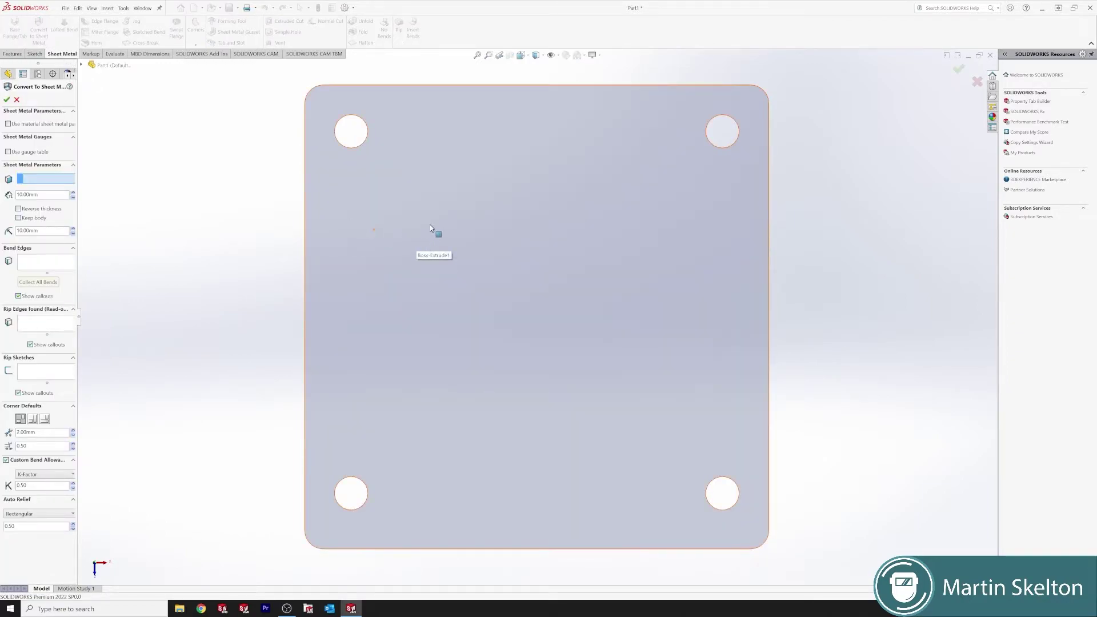
{"action": "mouse_move", "coordinate": [436, 233]}
{"action": "middle_mouse_down"}
{"action": "mouse_move", "coordinate": [424, 142]}
{"action": "mouse_move", "coordinate": [423, 229]}
{"action": "middle_mouse_up"}
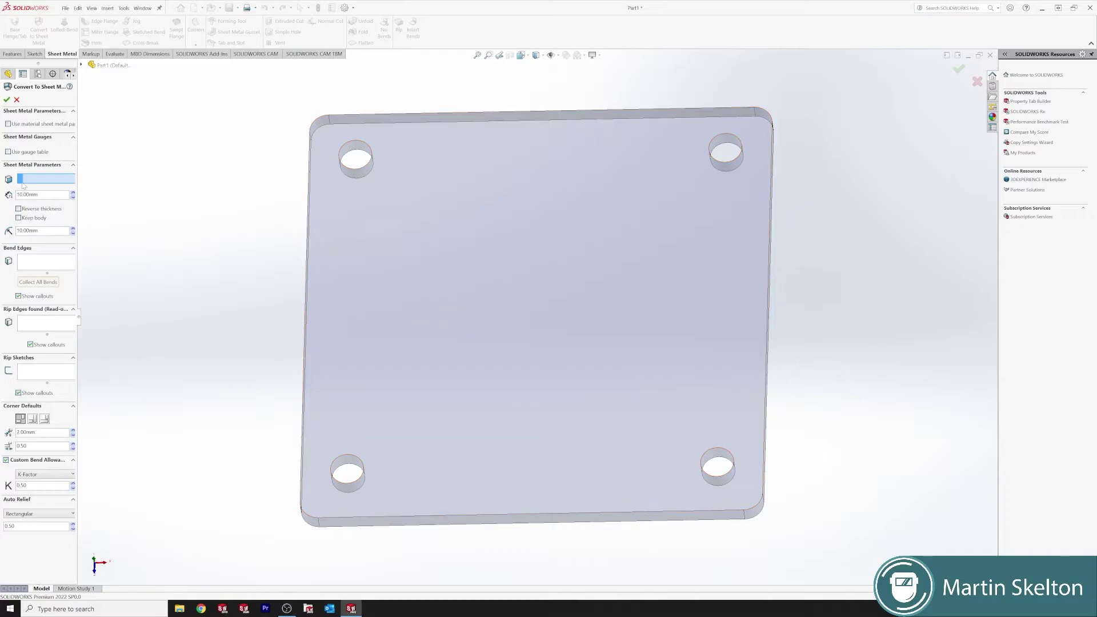
{"action": "left_click", "coordinate": [558, 197]}
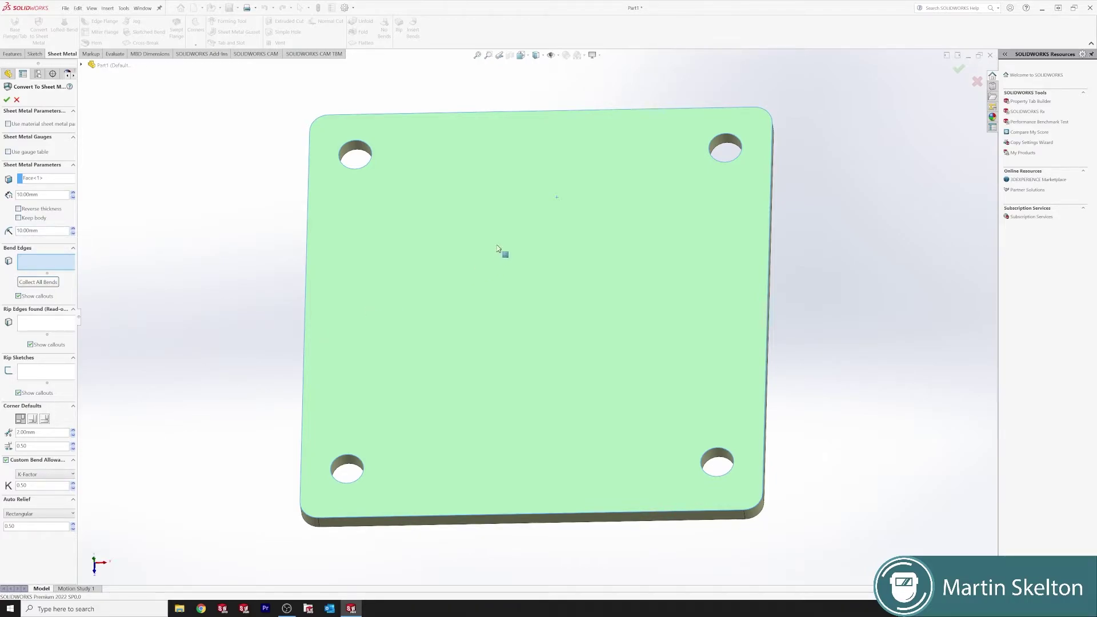
{"action": "mouse_move", "coordinate": [497, 249]}
{"action": "middle_mouse_down"}
{"action": "mouse_move", "coordinate": [492, 164]}
{"action": "mouse_move", "coordinate": [493, 243]}
{"action": "middle_mouse_up"}
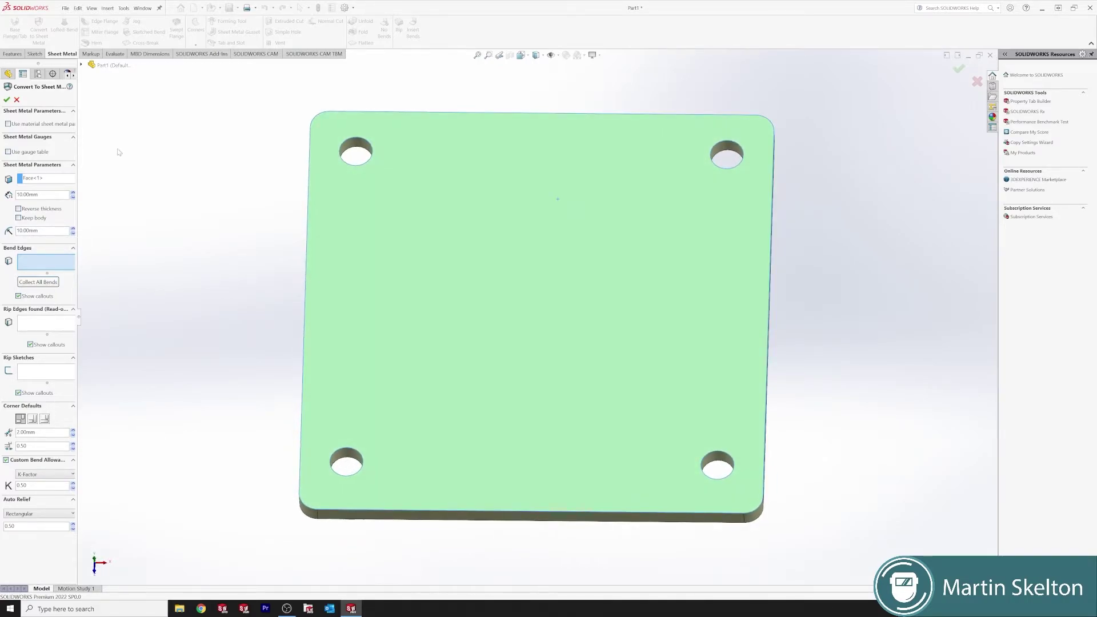
{"action": "left_click", "coordinate": [7, 100]}
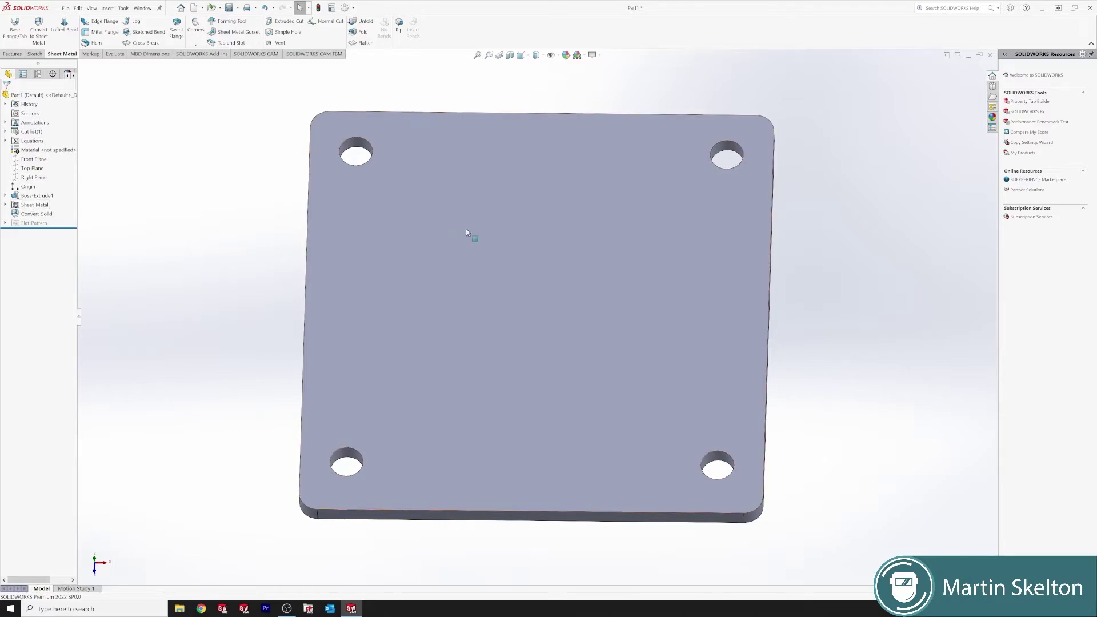
Step: View the converted plate face-on, then orbit it slightly to inspect it
{"action": "left_click", "coordinate": [492, 239]}
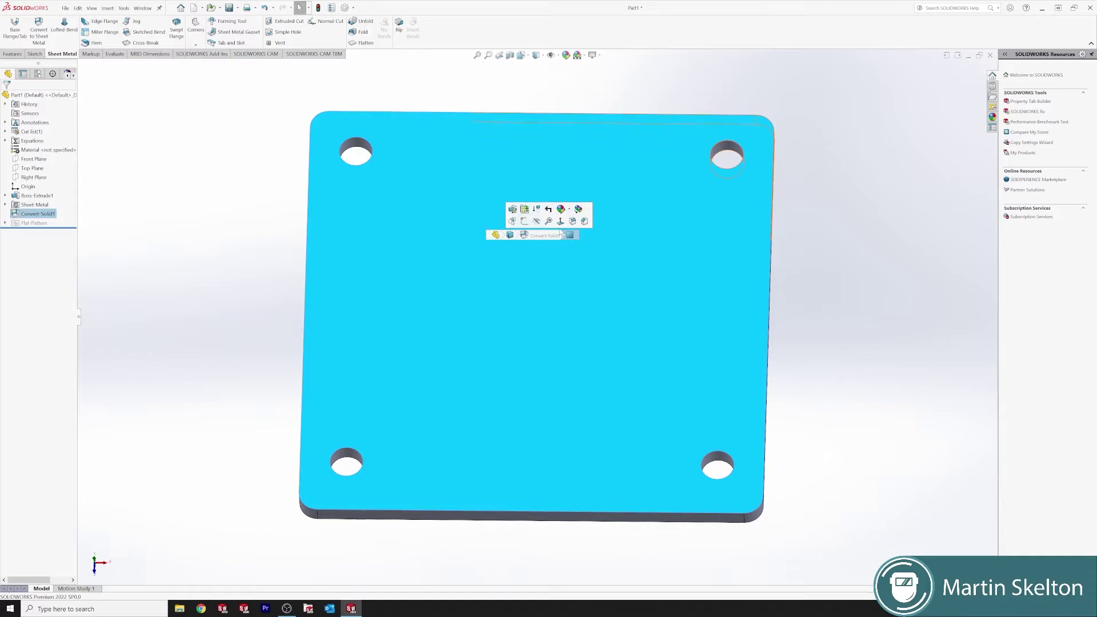
{"action": "left_click", "coordinate": [560, 221]}
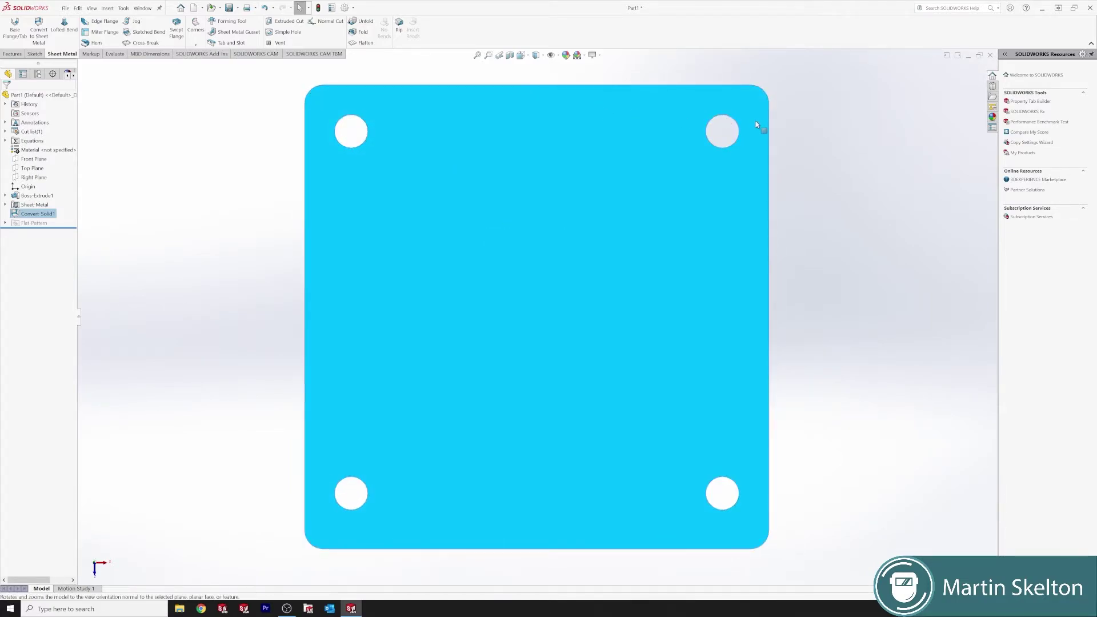
{"action": "left_click", "coordinate": [808, 342]}
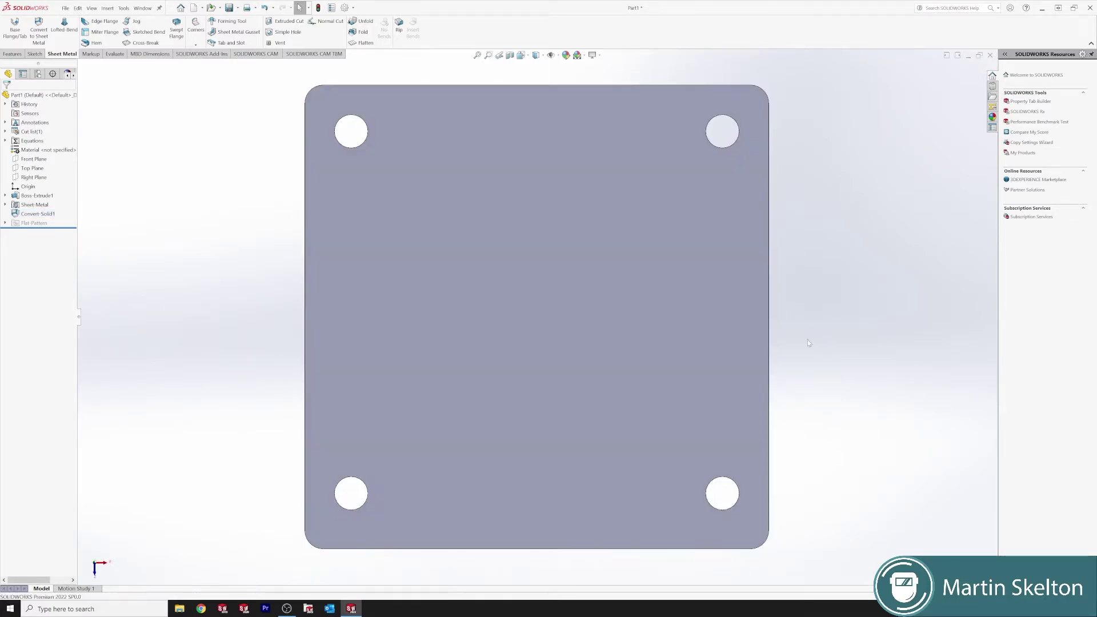
{"action": "left_click", "coordinate": [521, 337]}
{"action": "left_click", "coordinate": [257, 279]}
{"action": "middle_click_drag", "start_coordinate": [536, 272], "coordinate": [530, 195]}
{"action": "key", "text": "z"}
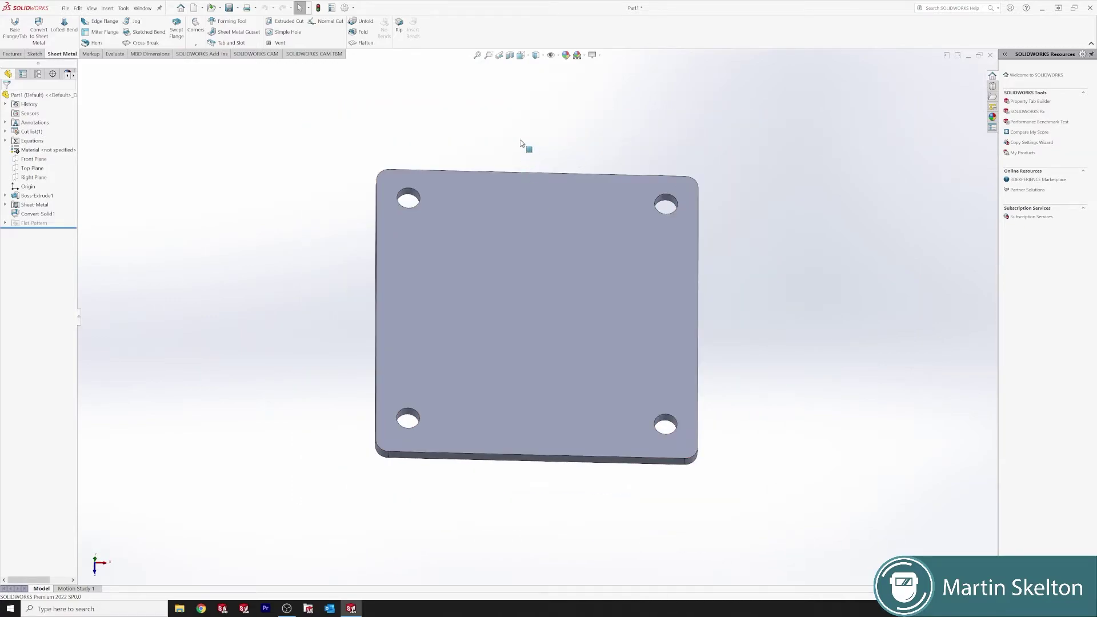
{"action": "left_click", "coordinate": [557, 245]}
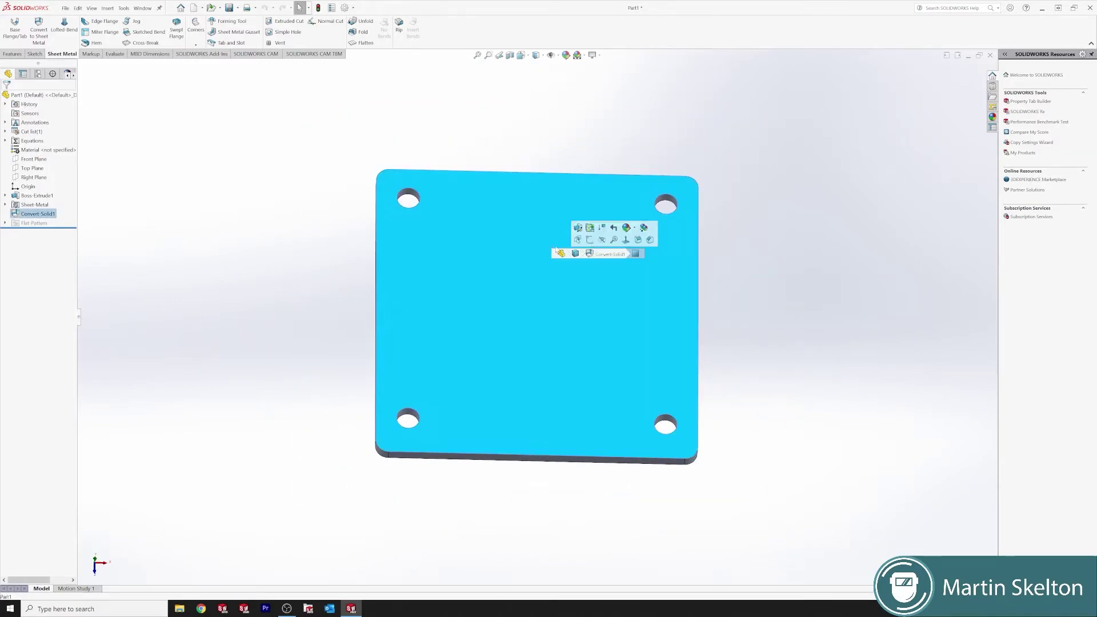
{"action": "left_click", "coordinate": [627, 241]}
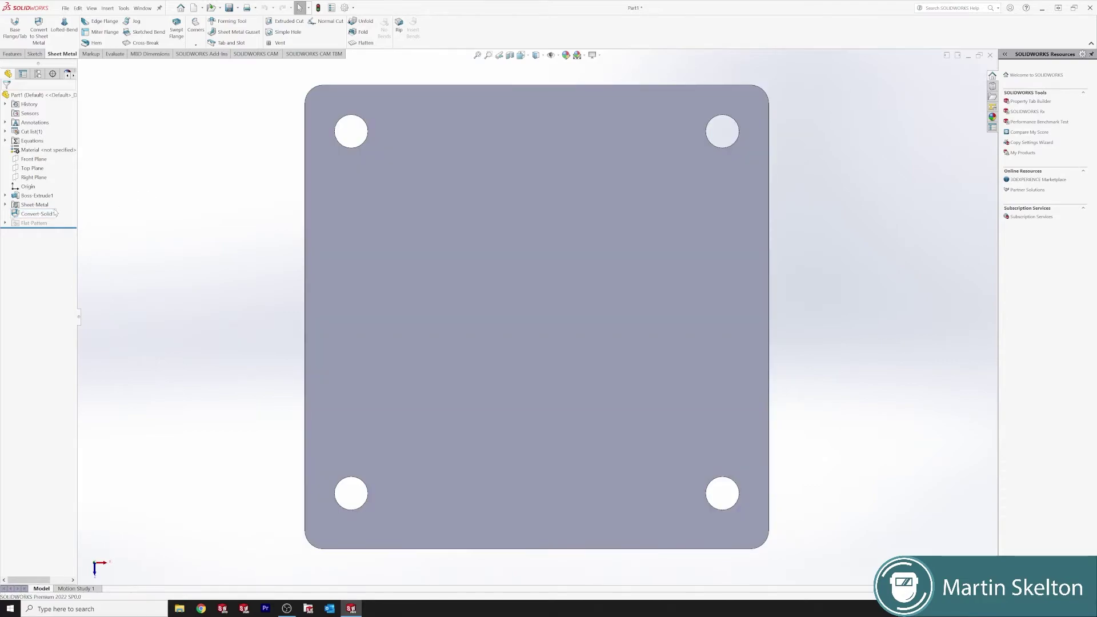
{"action": "left_click", "coordinate": [45, 214]}
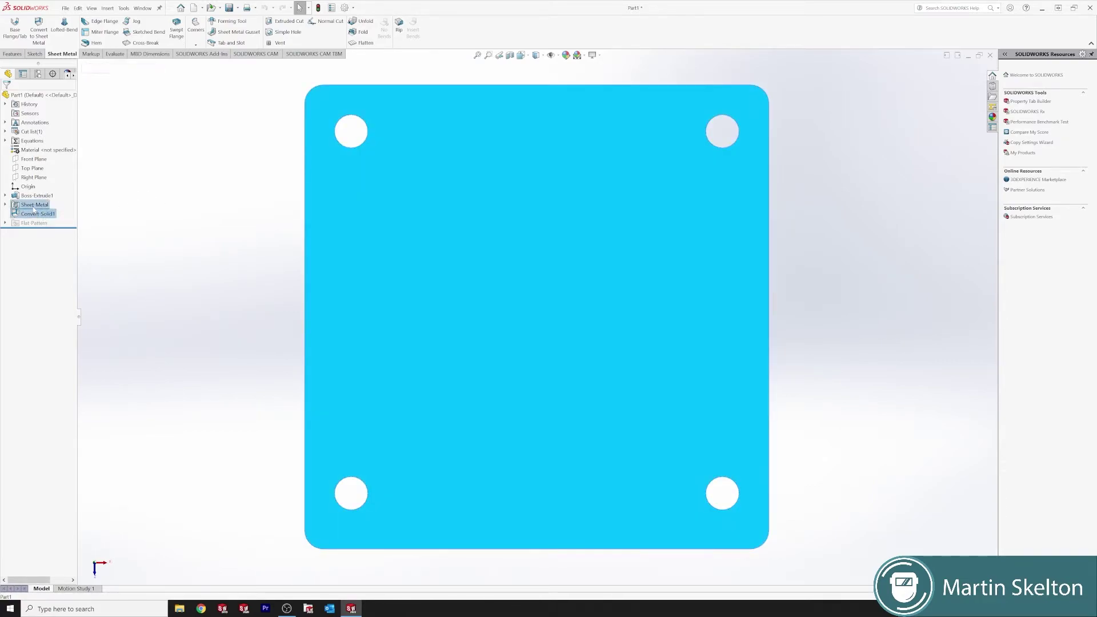
{"action": "right_click", "coordinate": [34, 210]}
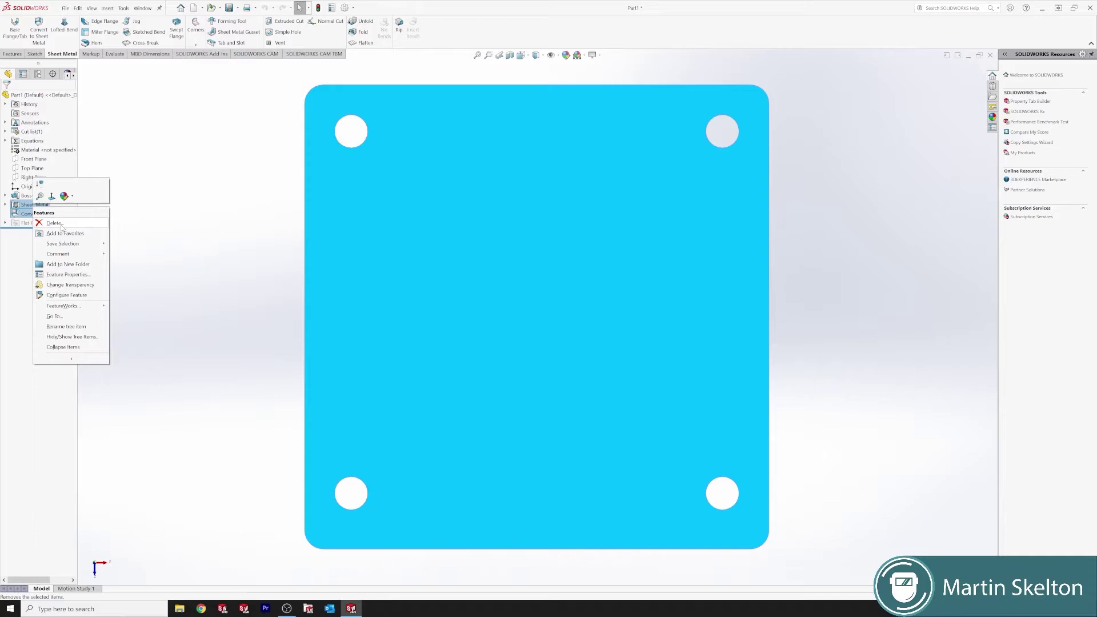
{"action": "left_click", "coordinate": [54, 223]}
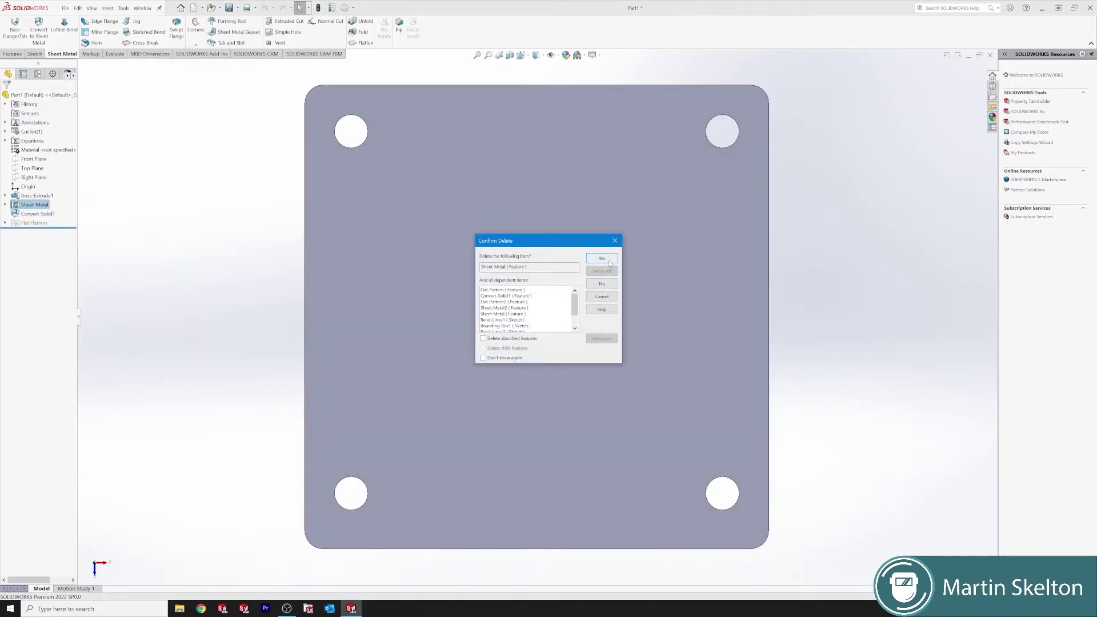
{"action": "left_click", "coordinate": [602, 258]}
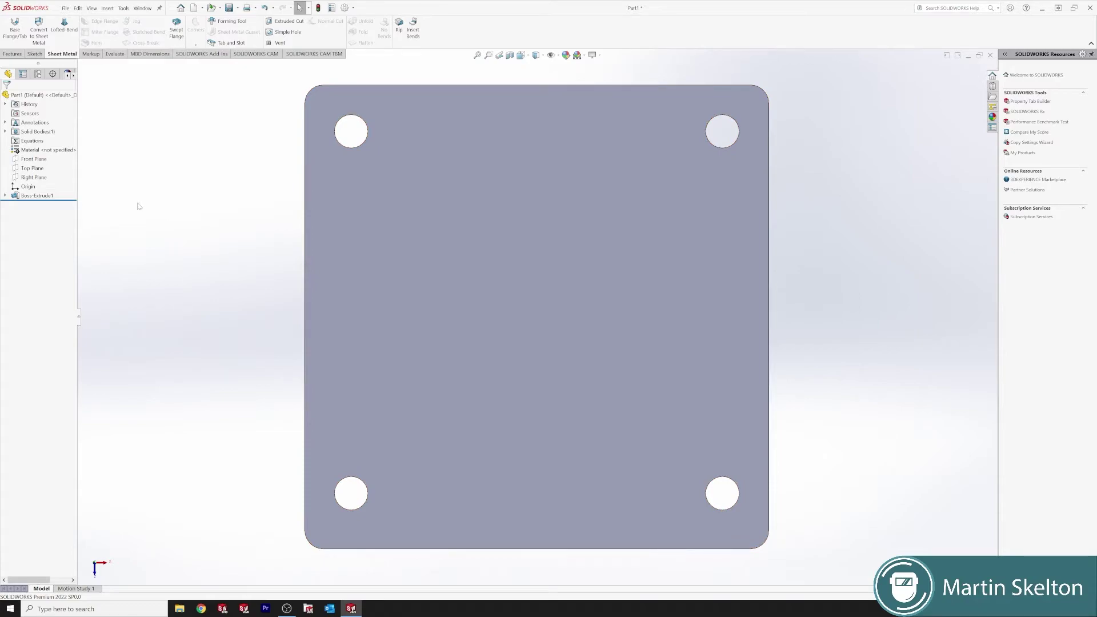
Step: Edit Sketch1 of Boss-Extrude1 and make the four corner hole circles construction geometry, then rebuild
{"action": "left_click", "coordinate": [51, 195]}
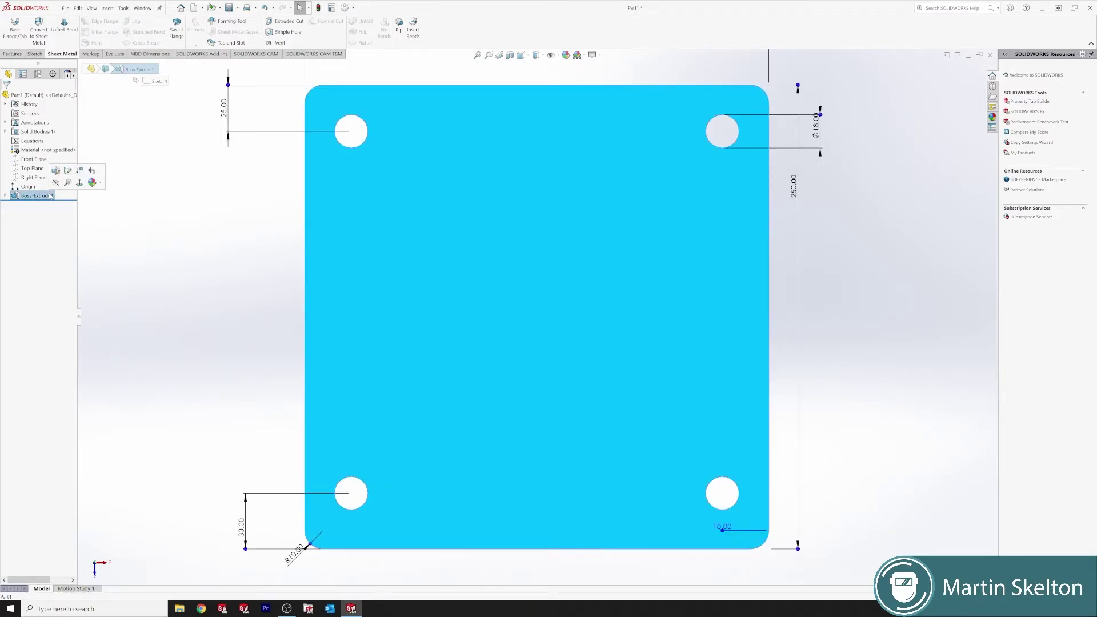
{"action": "left_click", "coordinate": [68, 170]}
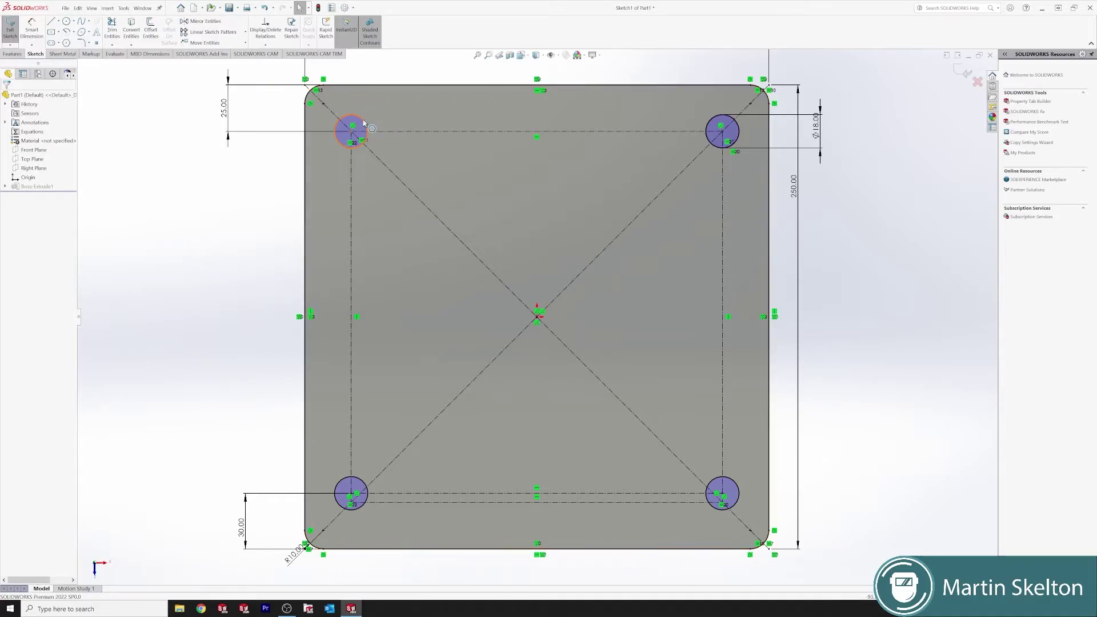
{"action": "left_click", "coordinate": [363, 123]}
{"action": "left_click", "coordinate": [720, 123], "text": "ctrl"}
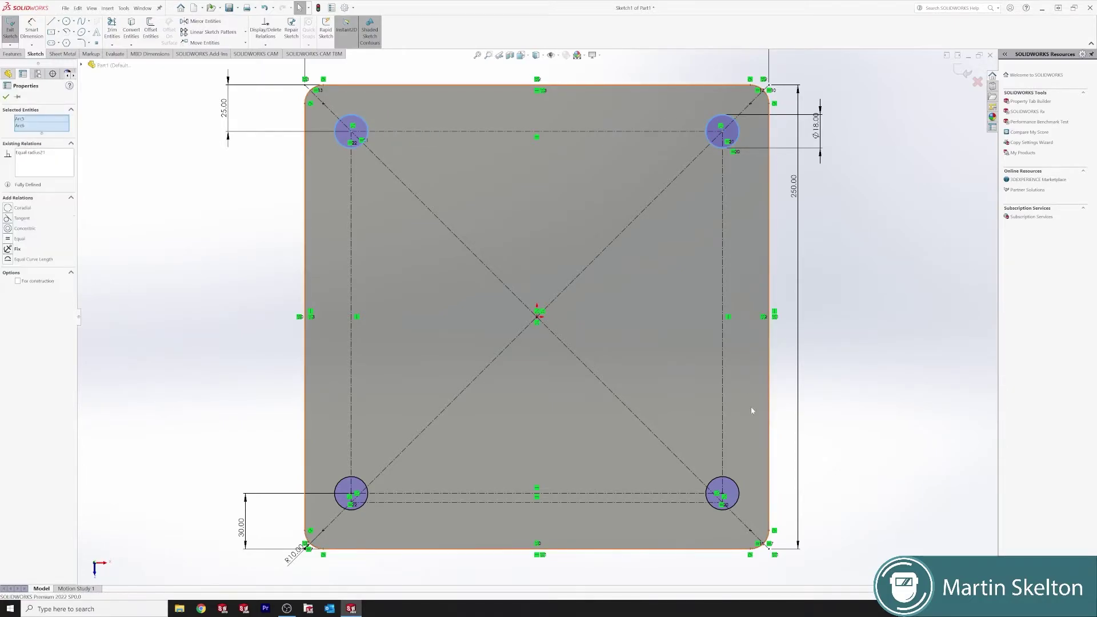
{"action": "left_click", "coordinate": [738, 489], "text": "ctrl"}
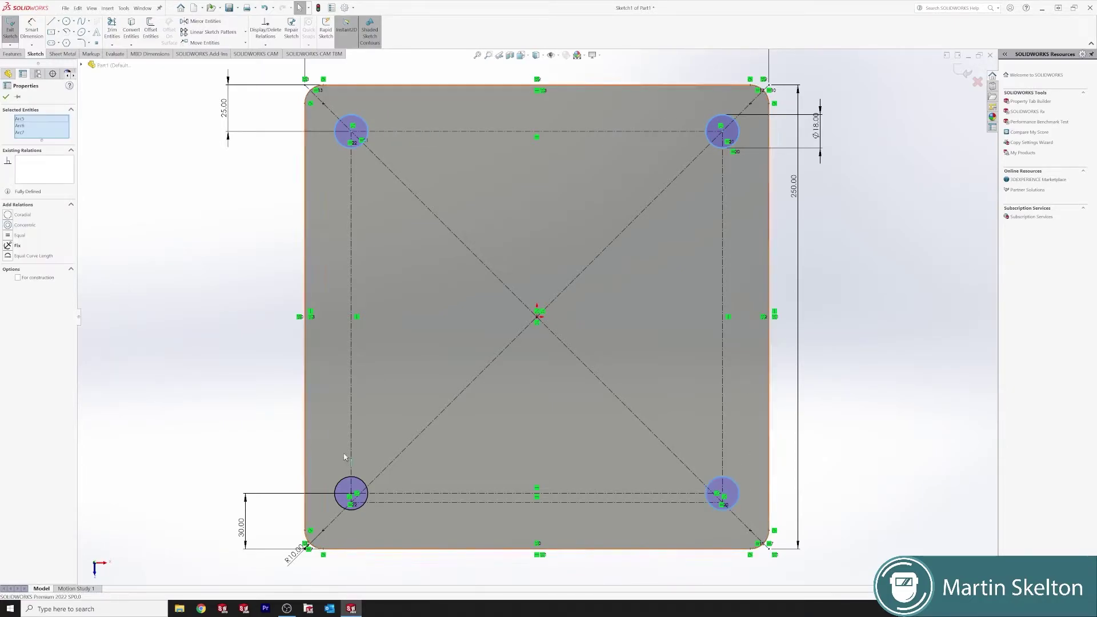
{"action": "left_click", "coordinate": [343, 486], "text": "ctrl"}
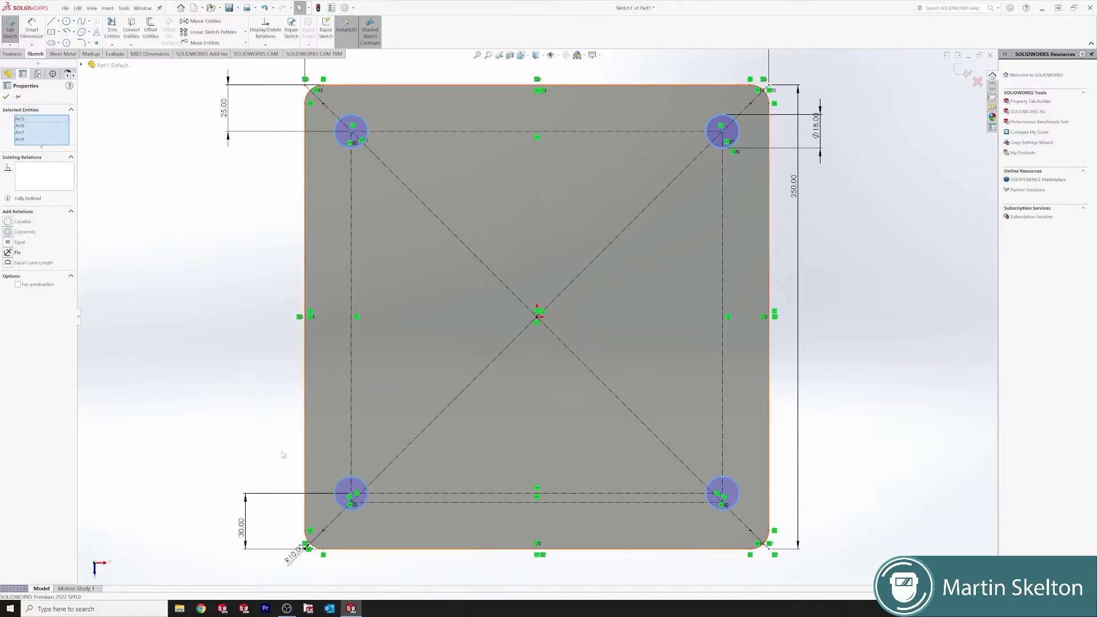
{"action": "left_click", "coordinate": [17, 285]}
{"action": "left_click", "coordinate": [5, 99]}
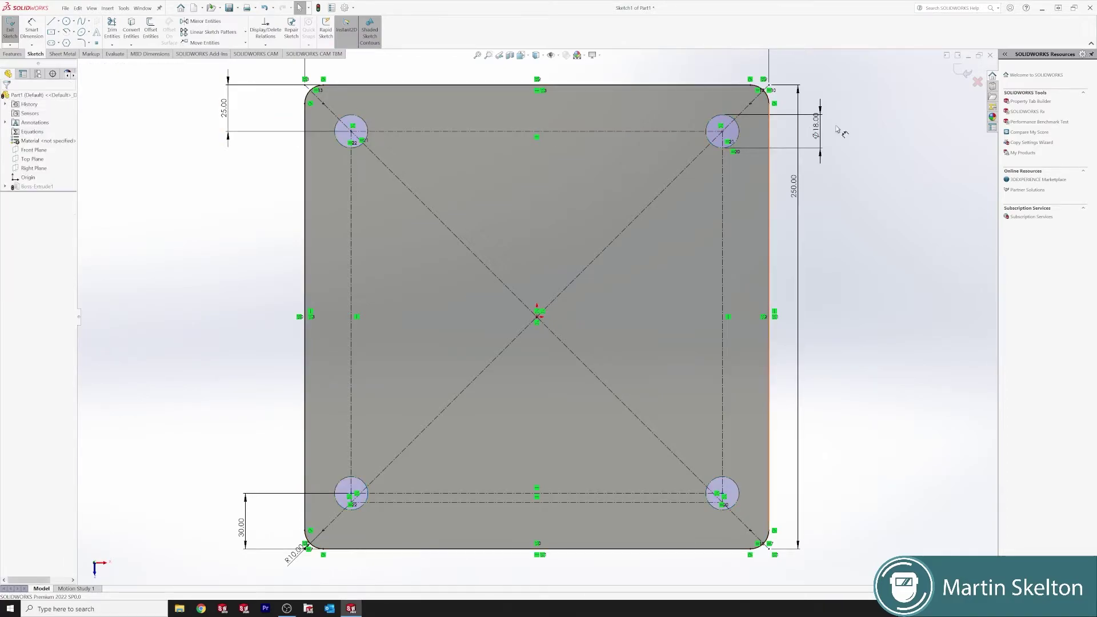
{"action": "left_click", "coordinate": [966, 73]}
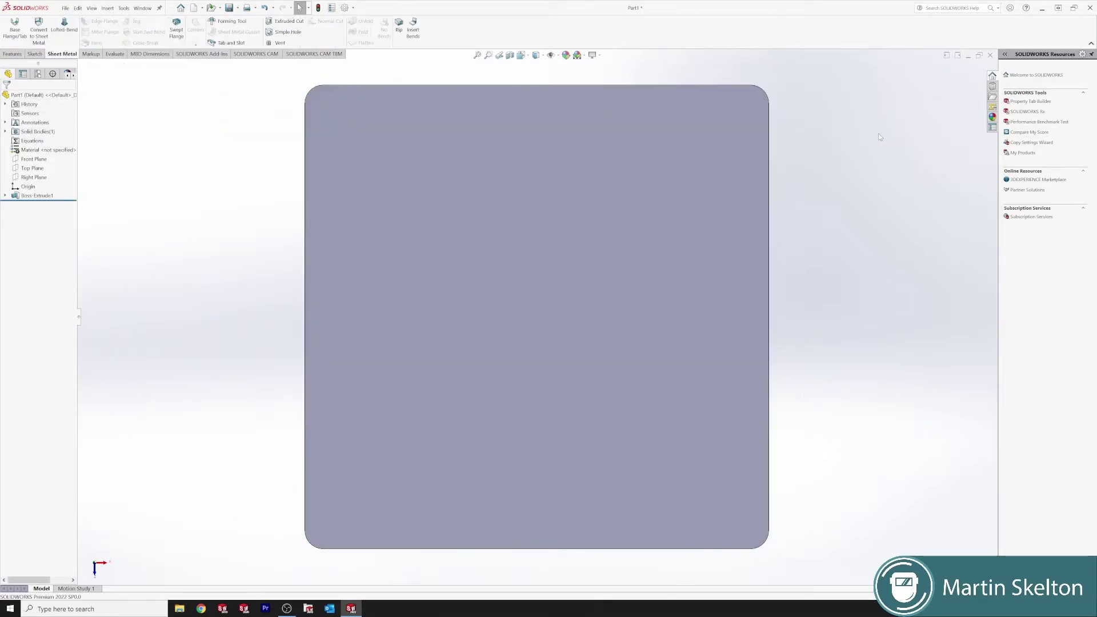
Step: Show Sketch1 under Boss-Extrude1 to reveal its construction diagonals, inner square and corner circles
{"action": "left_click", "coordinate": [5, 196]}
{"action": "left_click", "coordinate": [38, 205]}
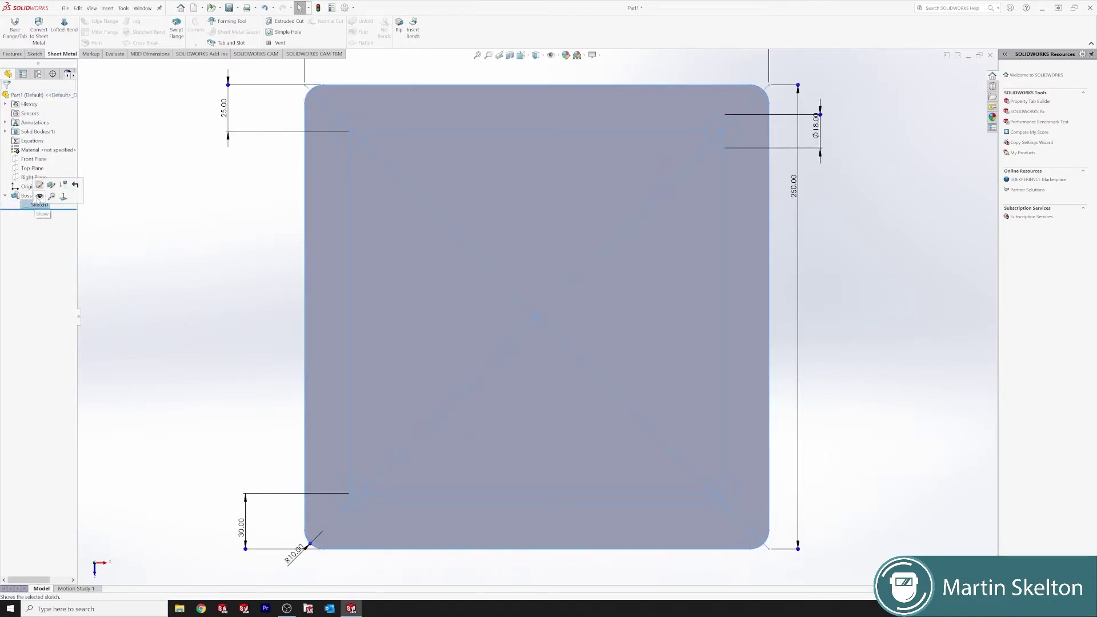
{"action": "left_click", "coordinate": [176, 221]}
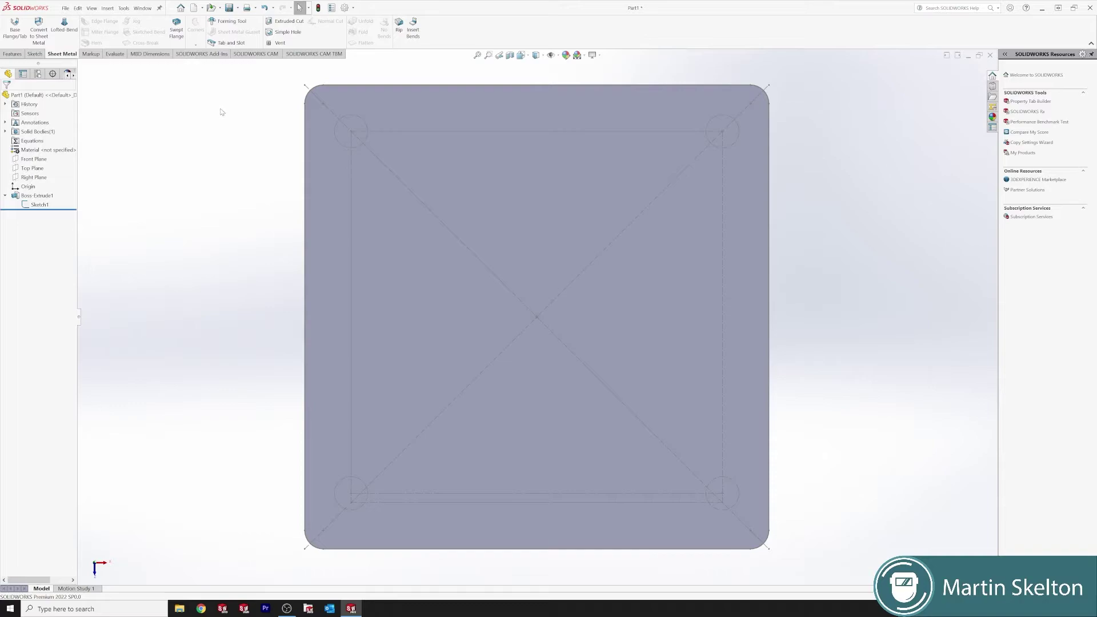
{"action": "left_click", "coordinate": [17, 55]}
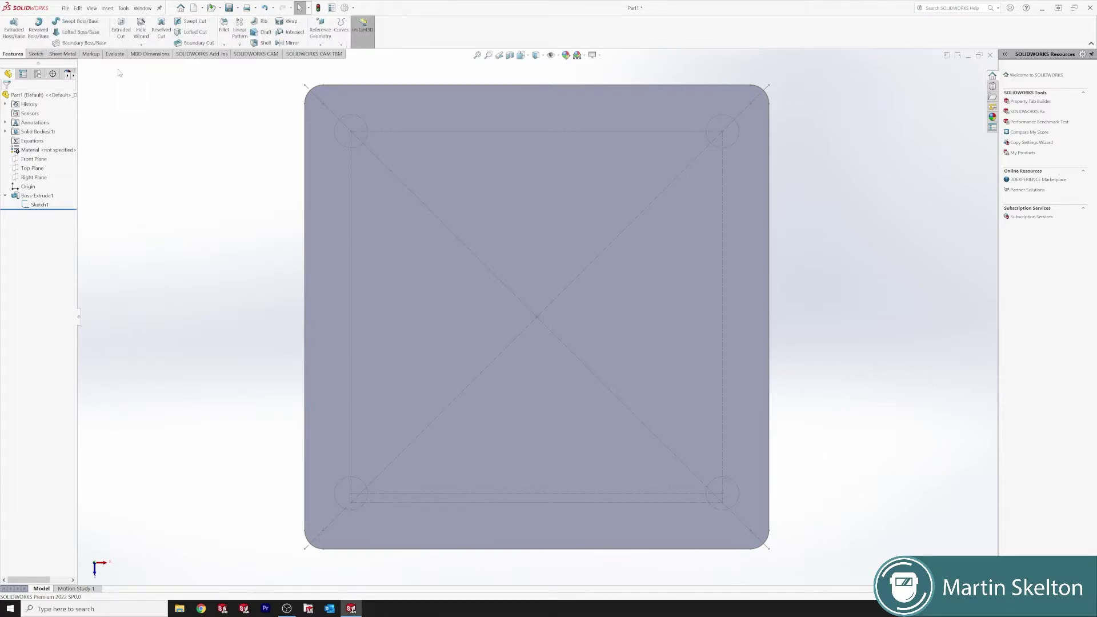
Step: Set up a Hole Wizard straight hole using Drill sizes at Ø18.0, Through All
{"action": "left_click", "coordinate": [141, 31]}
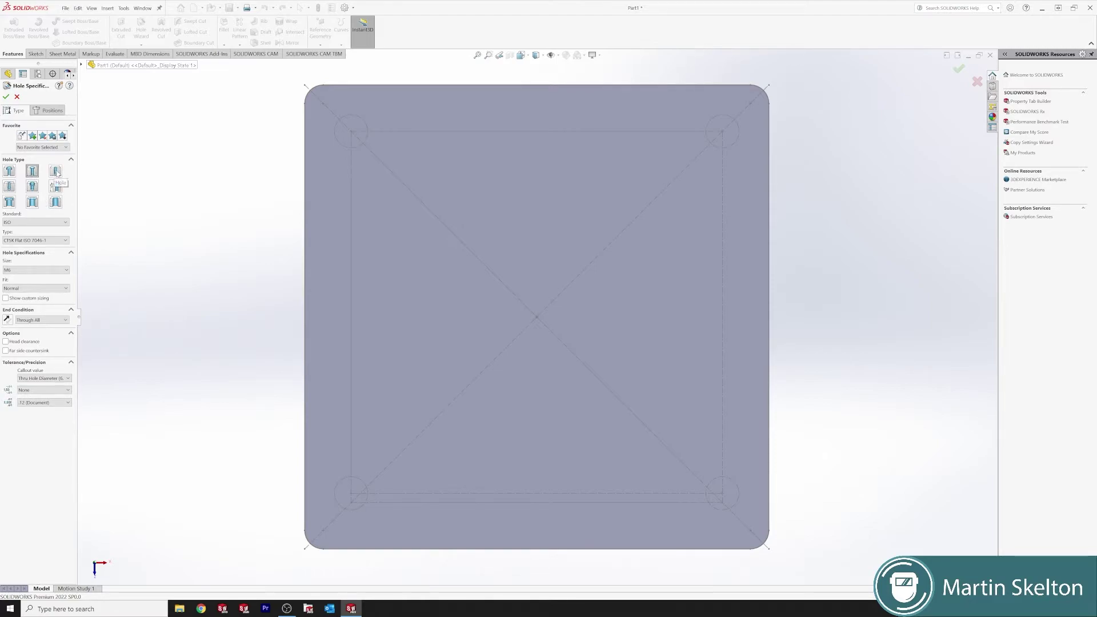
{"action": "left_click", "coordinate": [56, 172]}
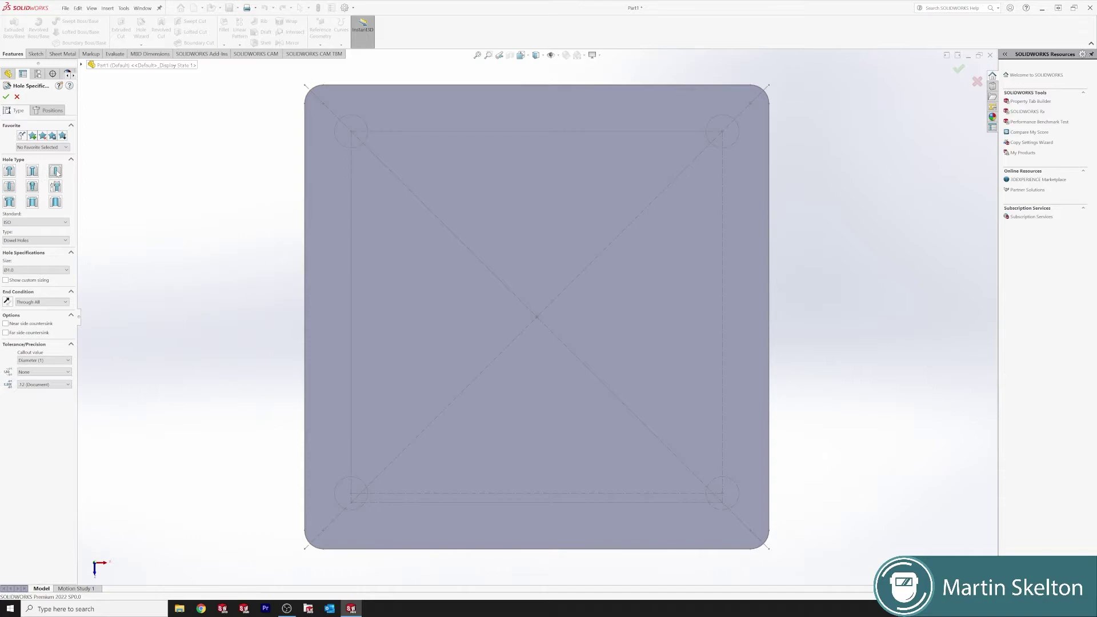
{"action": "left_click", "coordinate": [64, 240]}
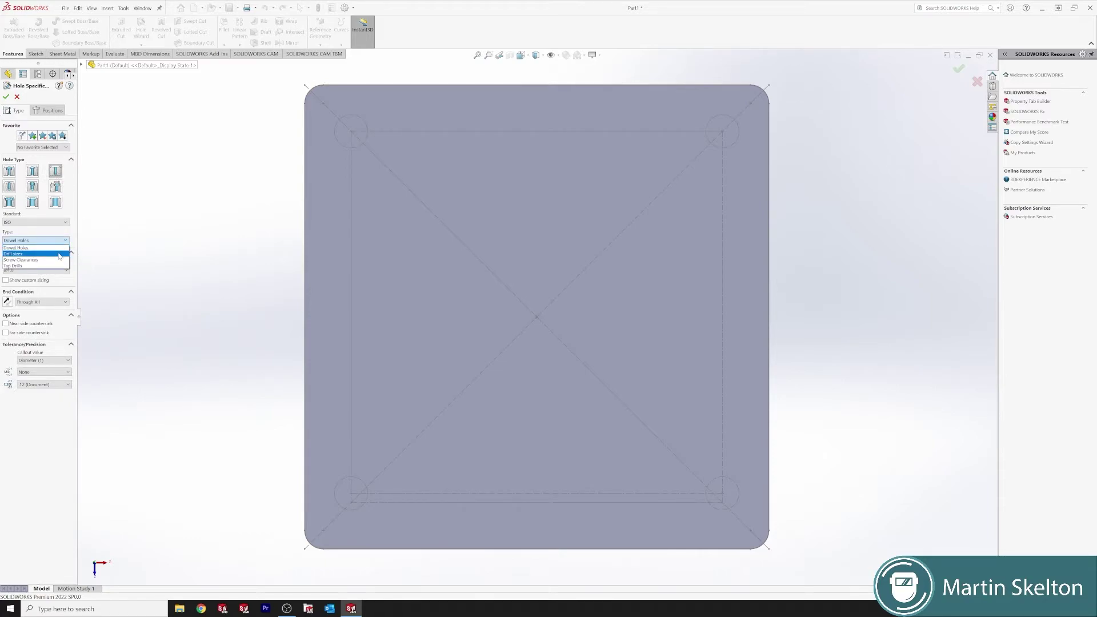
{"action": "left_click", "coordinate": [60, 255]}
{"action": "left_click", "coordinate": [56, 270]}
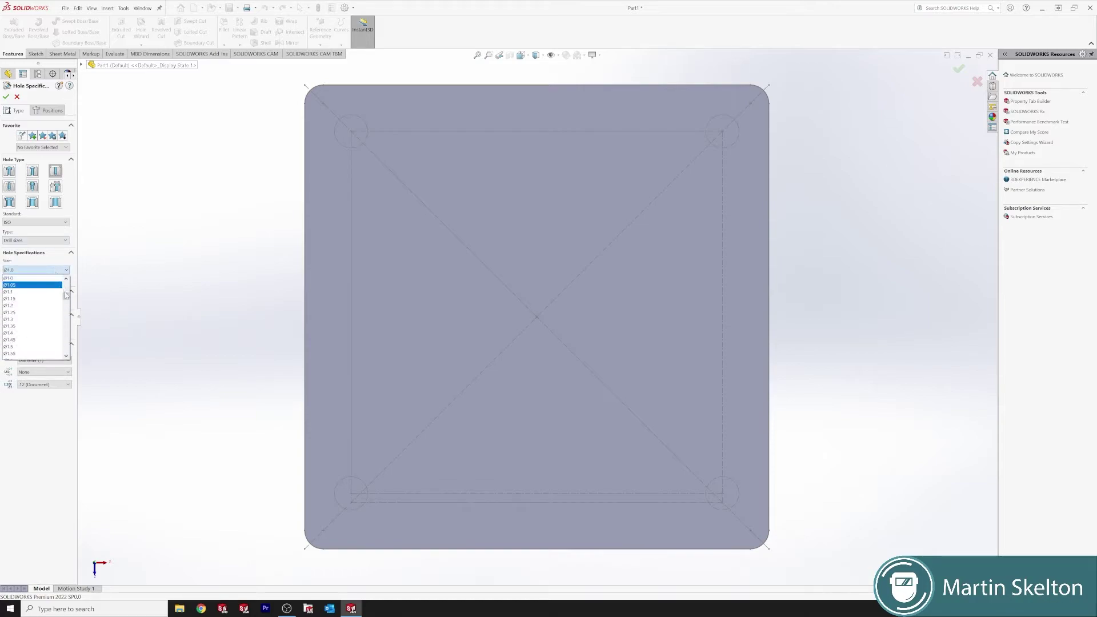
{"action": "left_click_drag", "start_coordinate": [67, 296], "coordinate": [65, 343]}
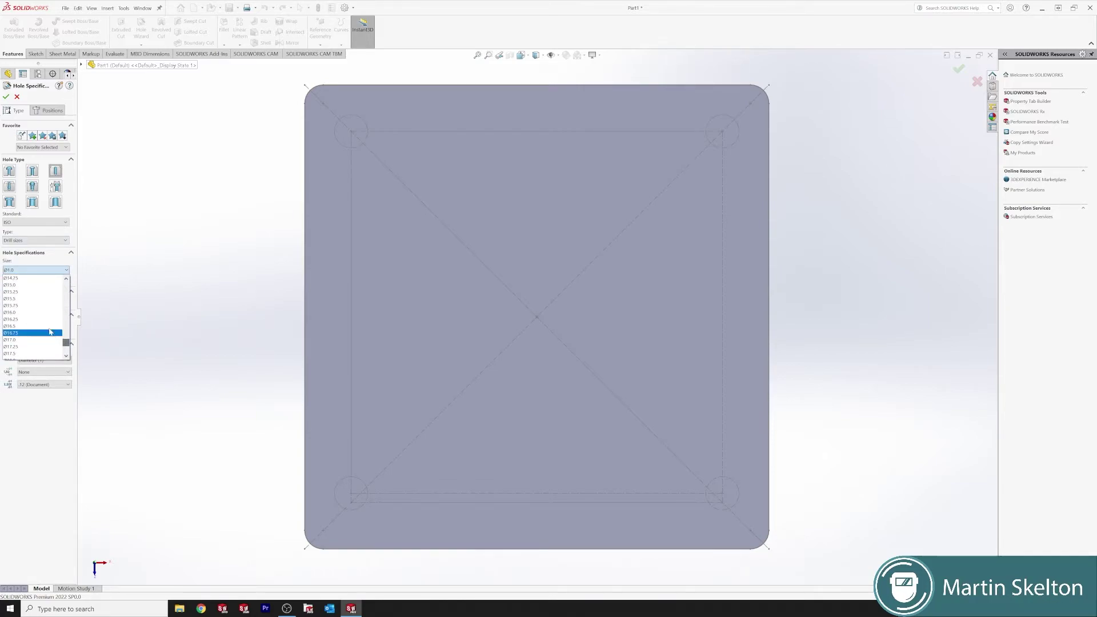
{"action": "left_click", "coordinate": [66, 356]}
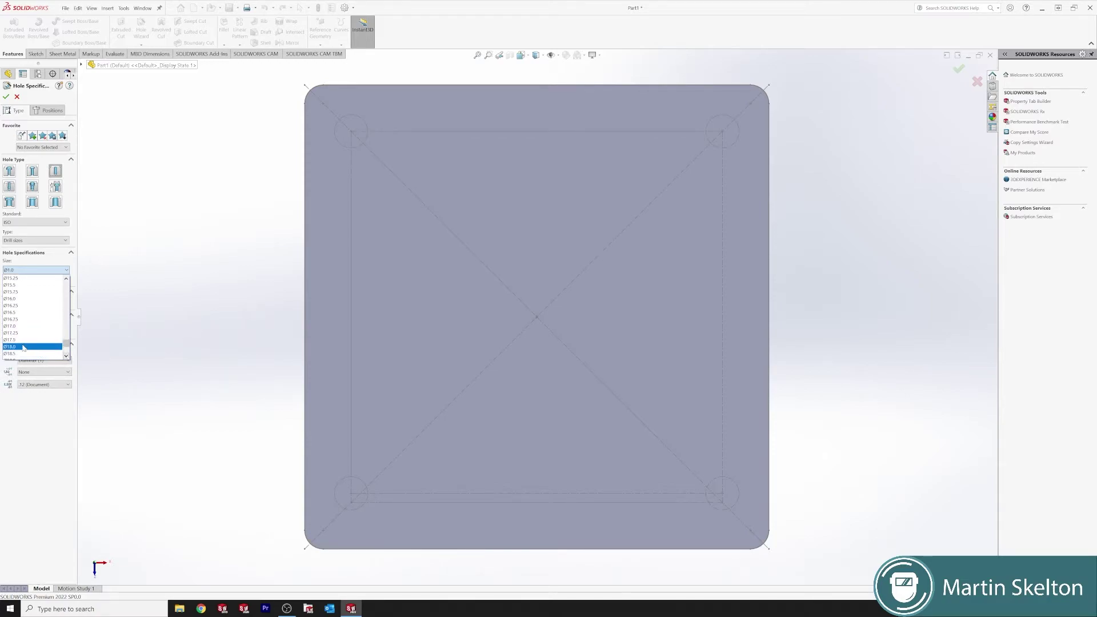
{"action": "left_click", "coordinate": [31, 351]}
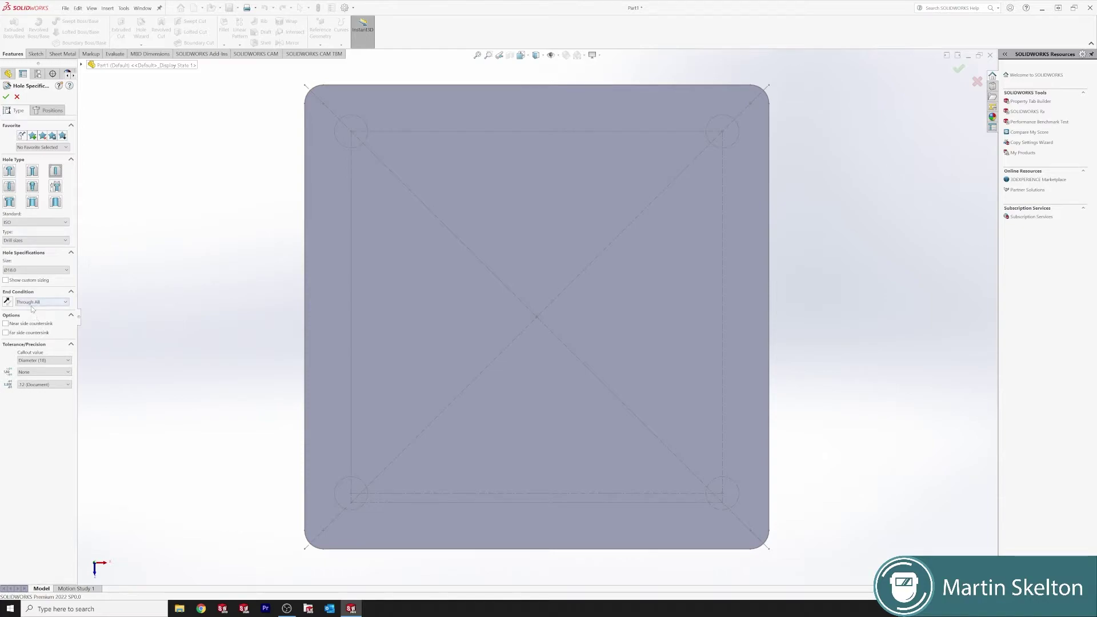
{"action": "left_click", "coordinate": [50, 111]}
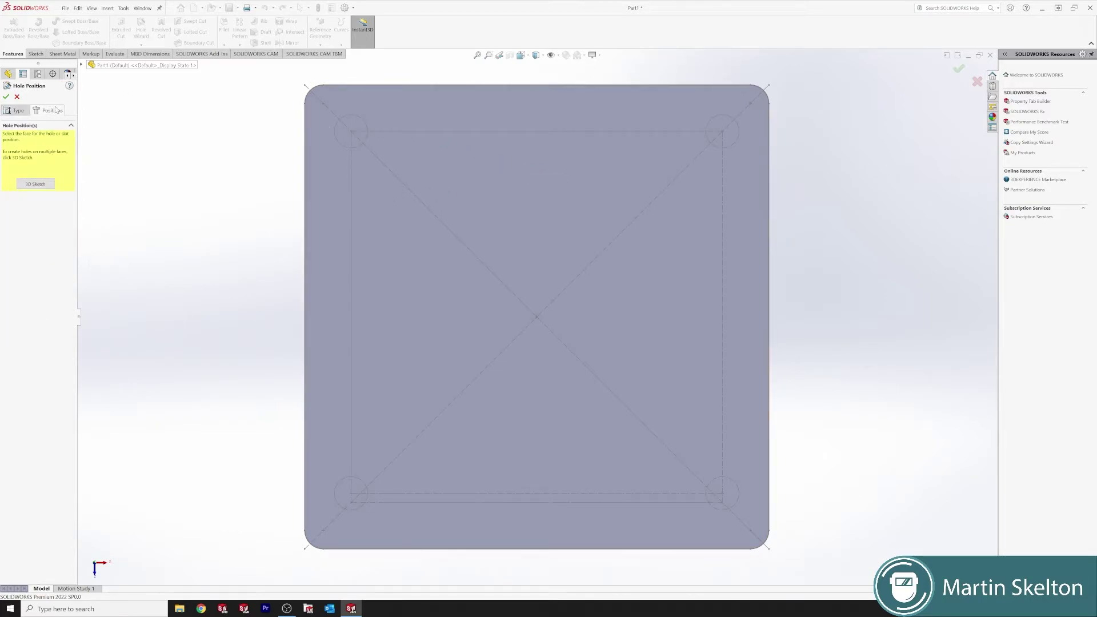
Step: Place the holes on the plate face at the four corner circle centres and cut them
{"action": "left_click", "coordinate": [496, 188]}
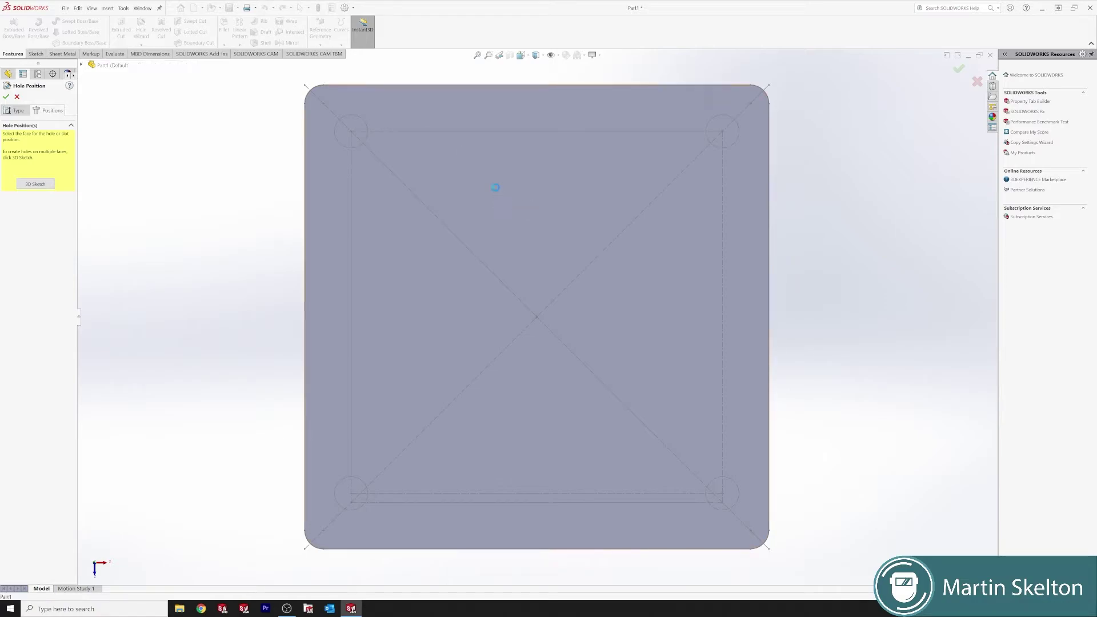
{"action": "left_click", "coordinate": [353, 132]}
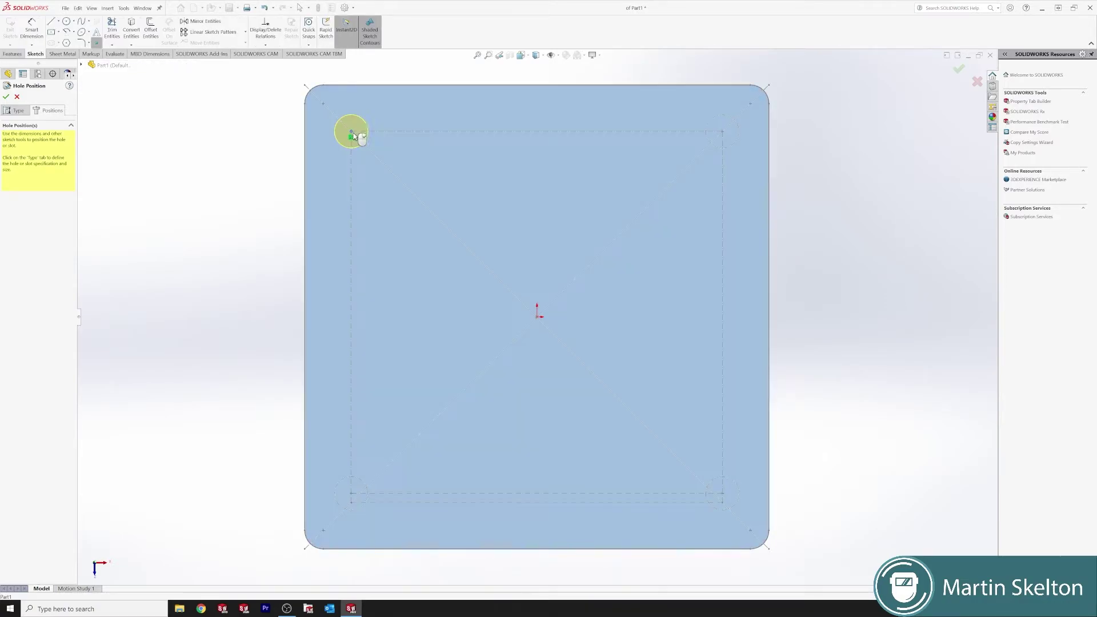
{"action": "left_click", "coordinate": [723, 132]}
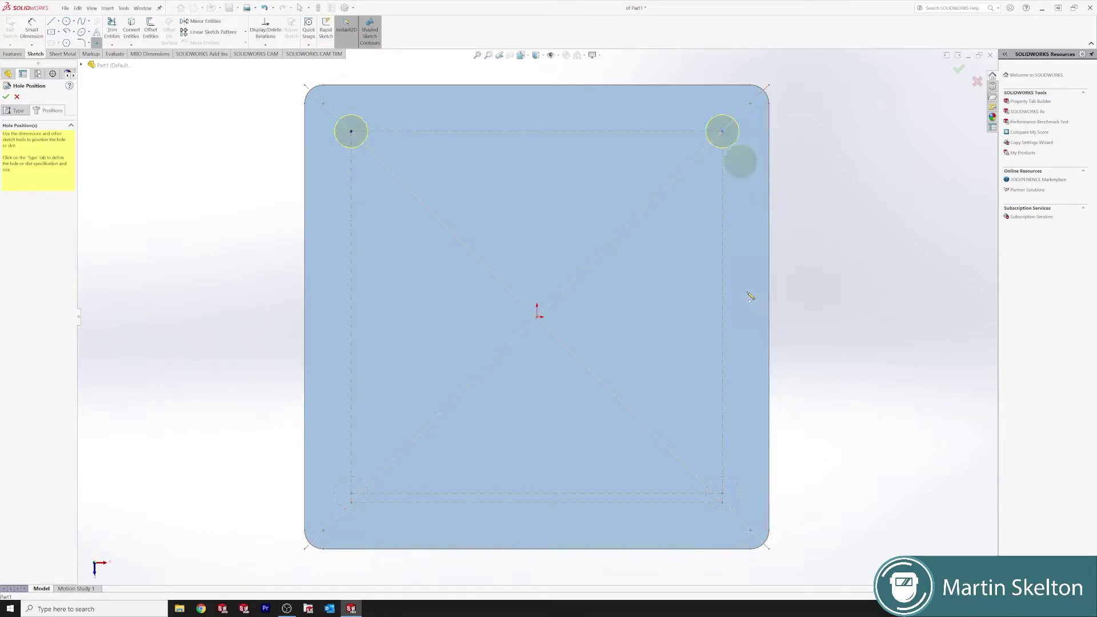
{"action": "left_click", "coordinate": [722, 493]}
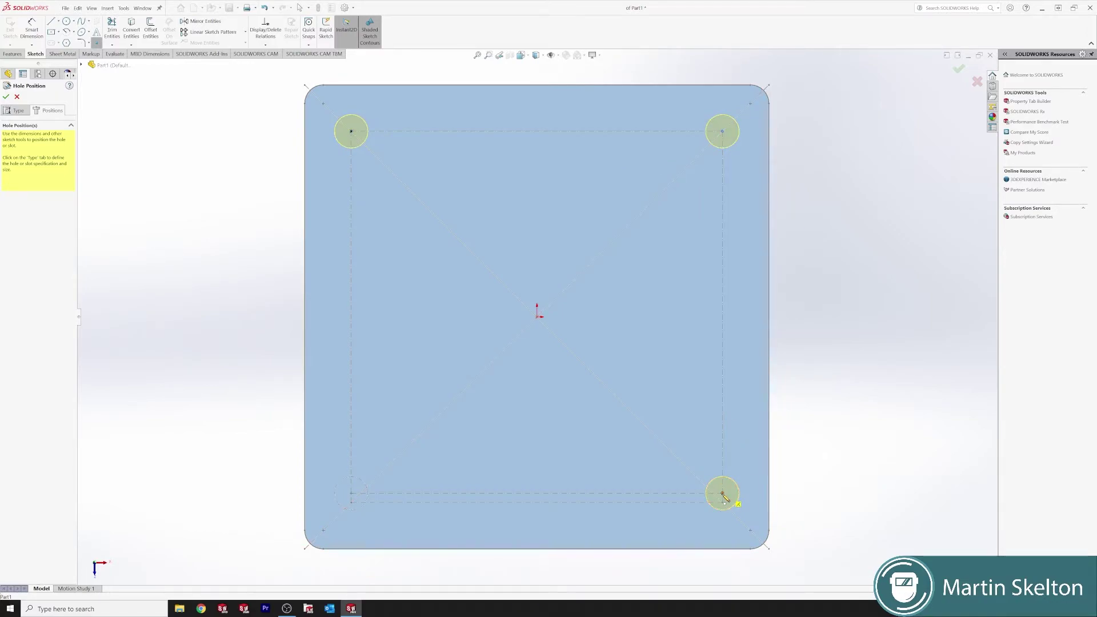
{"action": "left_click", "coordinate": [351, 493]}
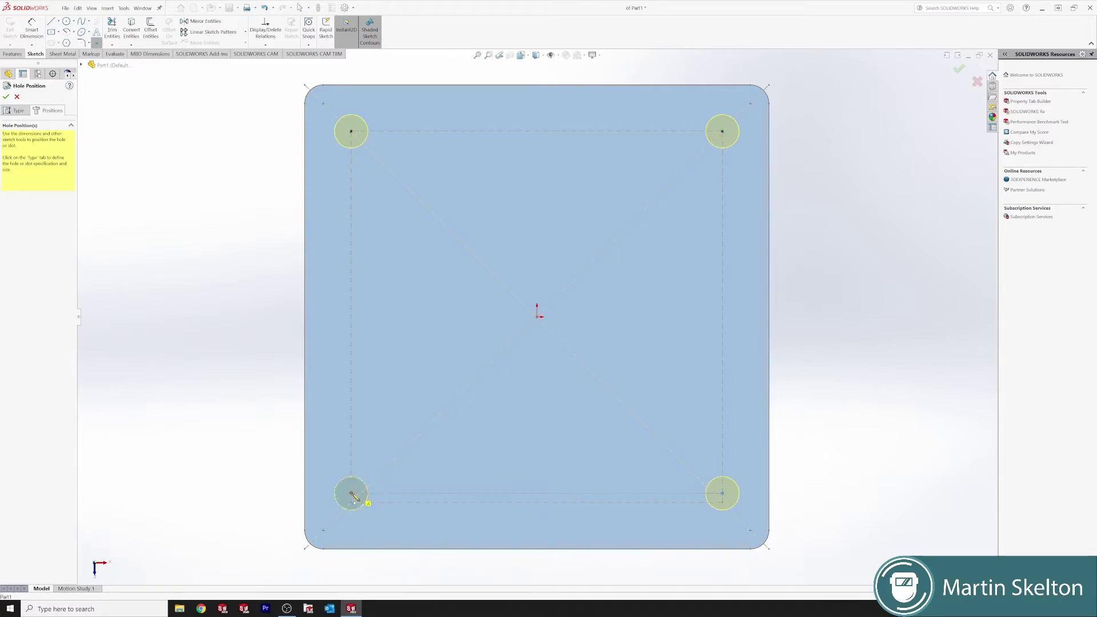
{"action": "left_click", "coordinate": [6, 97]}
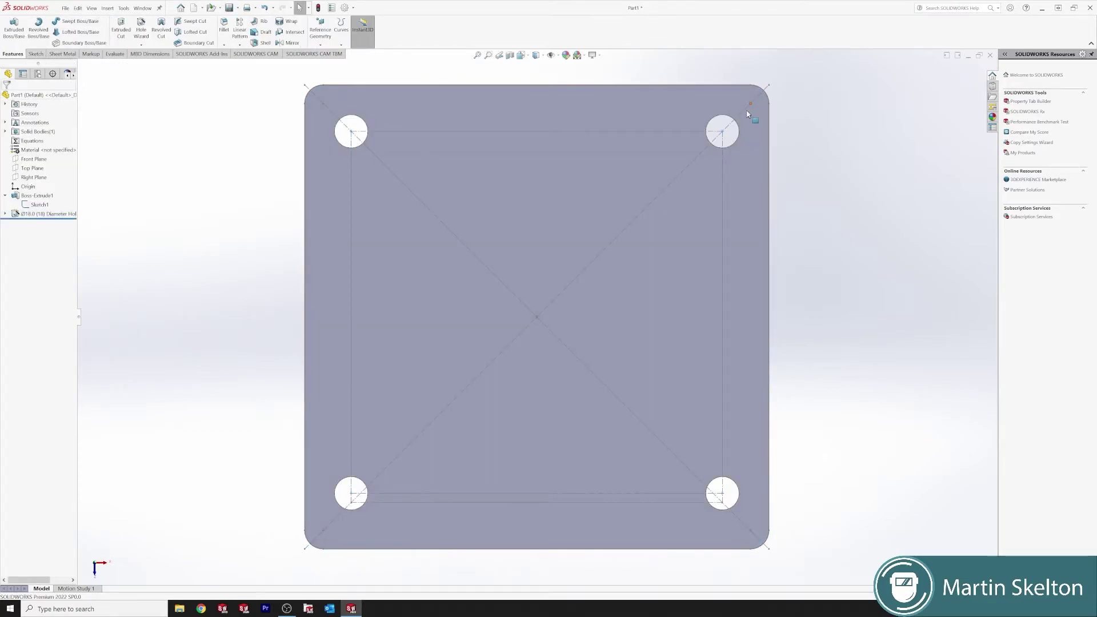
Step: Hide Sketch1 so only the plate with its four holes shows
{"action": "left_click", "coordinate": [705, 154]}
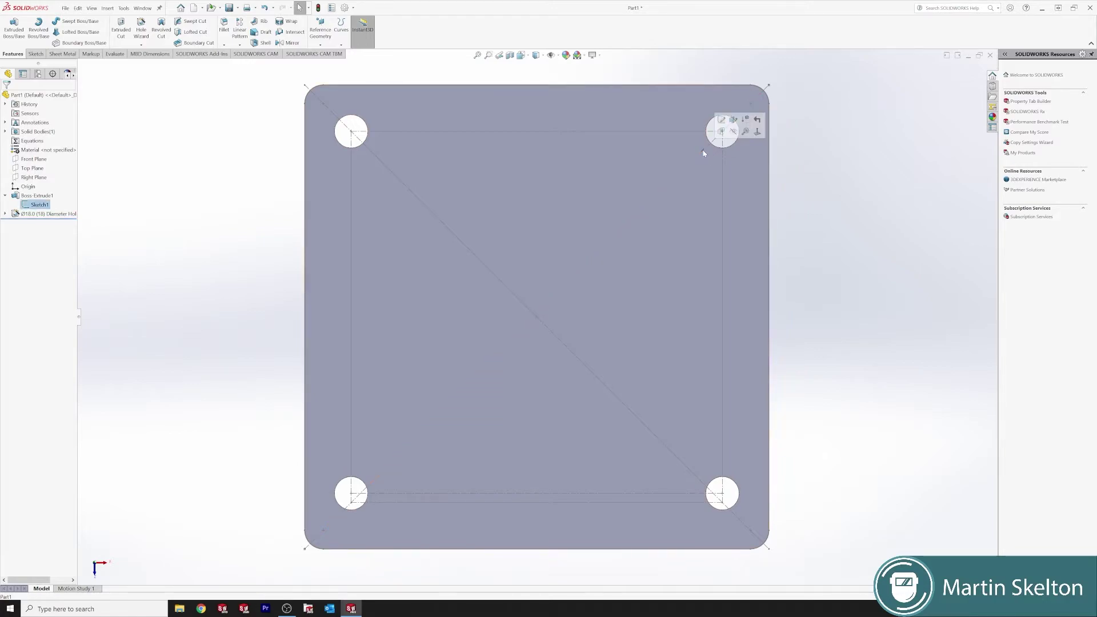
{"action": "right_click", "coordinate": [705, 154]}
{"action": "left_click", "coordinate": [722, 140]}
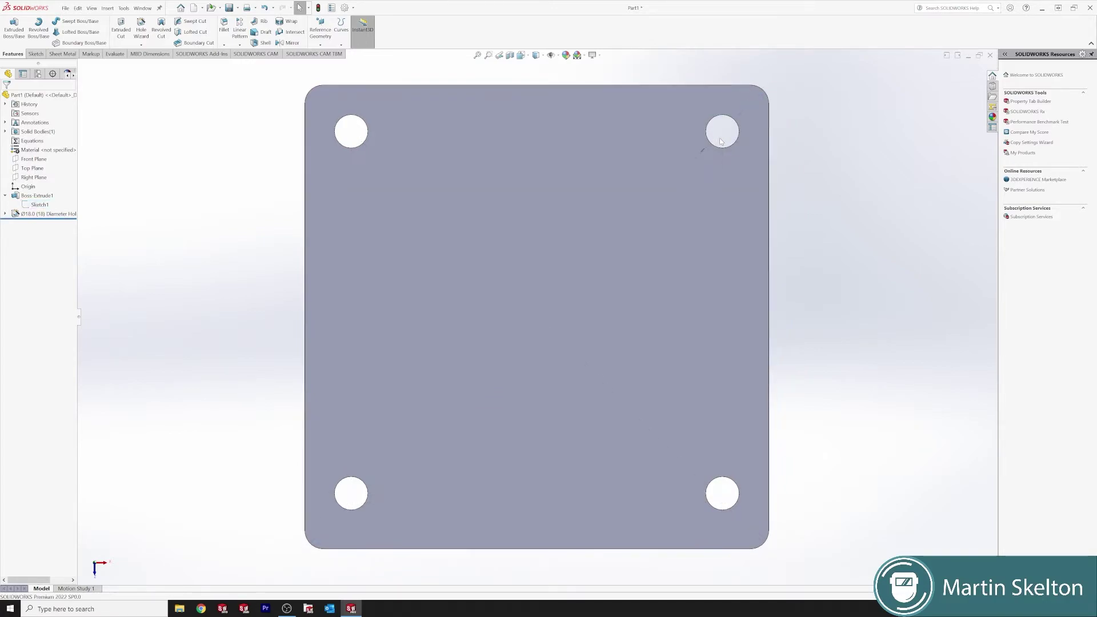
Step: Turn the view Normal To the plate face and bring up the Sheet Metal tools
{"action": "middle_click_drag", "start_coordinate": [717, 213], "coordinate": [716, 142]}
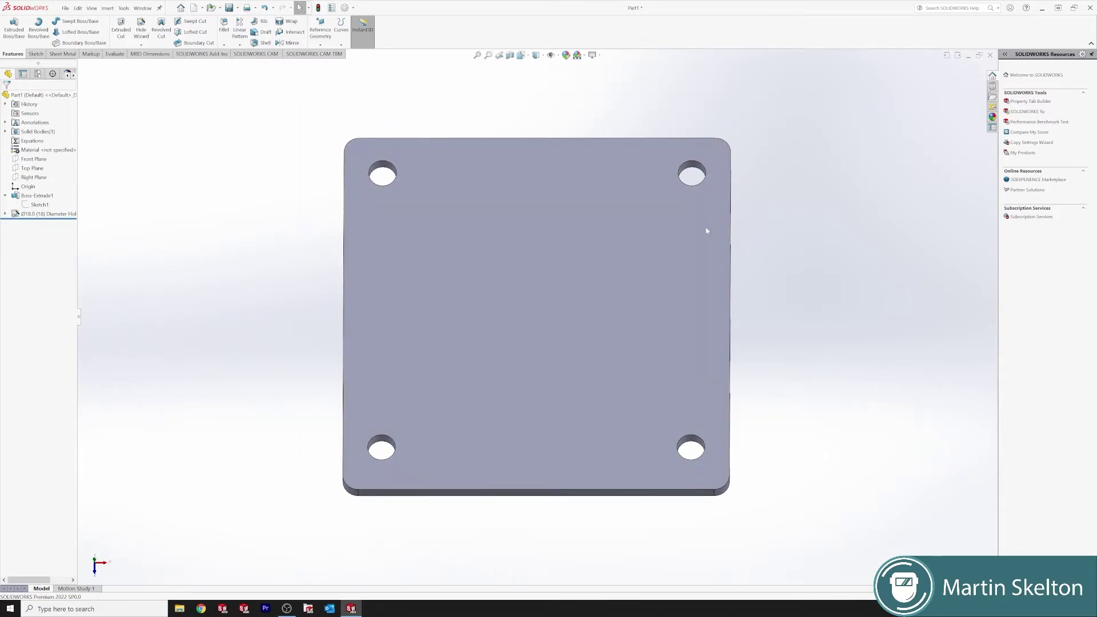
{"action": "left_click", "coordinate": [593, 238]}
{"action": "left_click", "coordinate": [664, 228]}
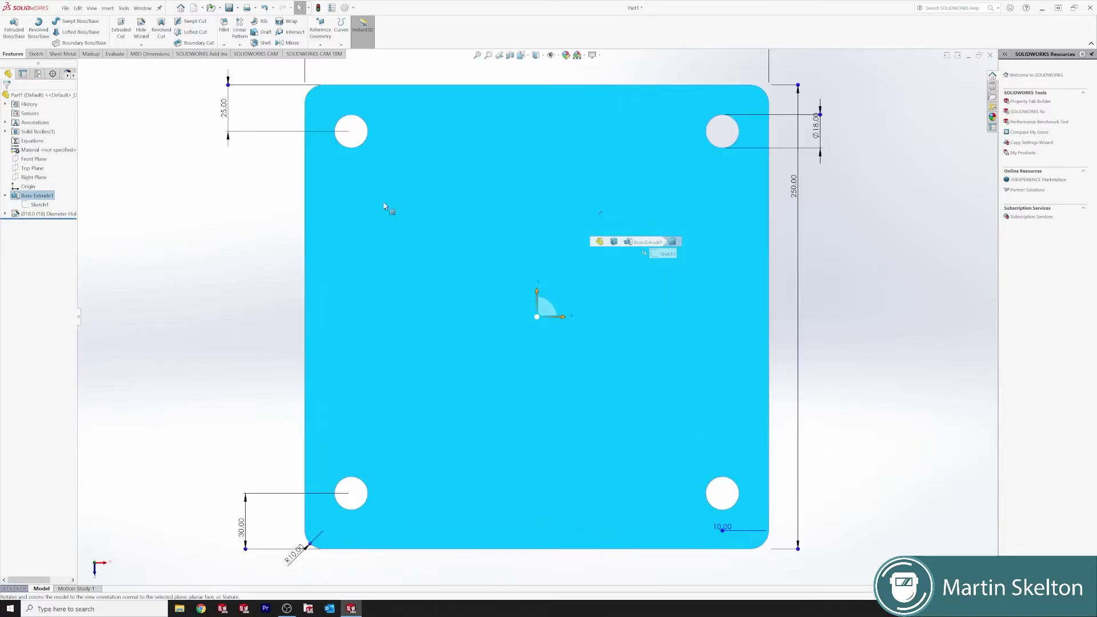
{"action": "left_click", "coordinate": [112, 286]}
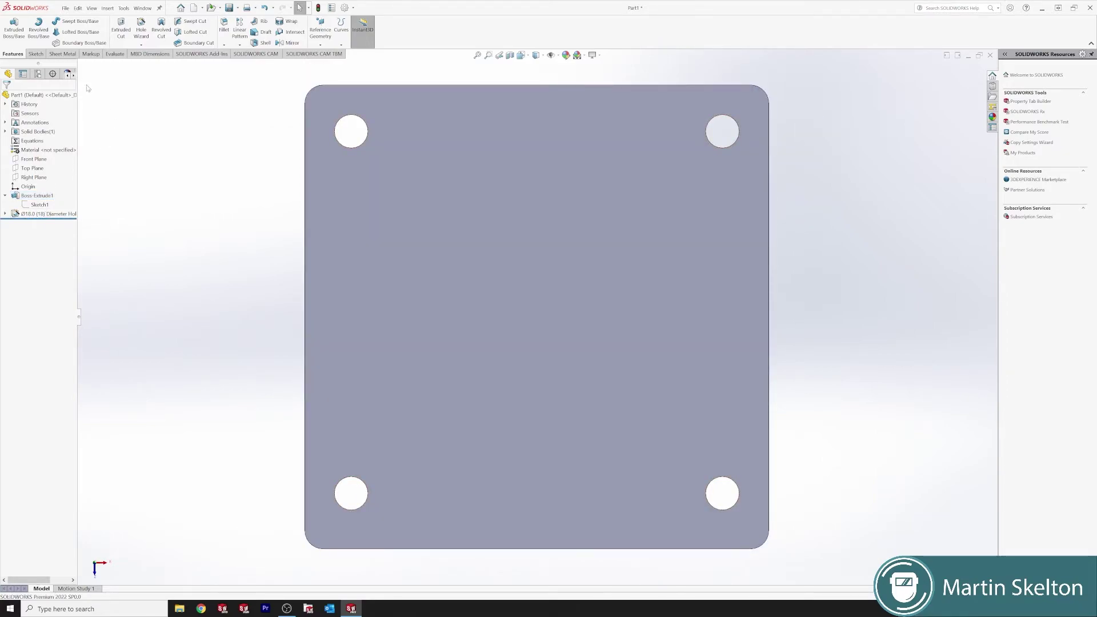
{"action": "left_click", "coordinate": [62, 54]}
Step: Convert the drilled plate to sheet metal with its face fixed, then view it face-on
{"action": "left_click", "coordinate": [38, 35]}
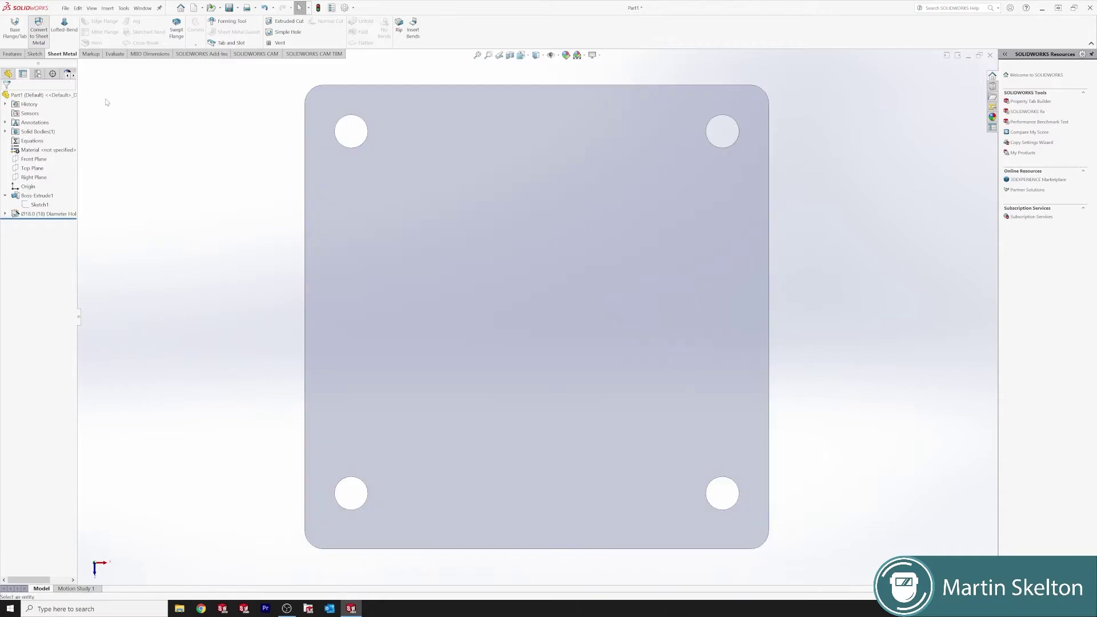
{"action": "left_click", "coordinate": [417, 251]}
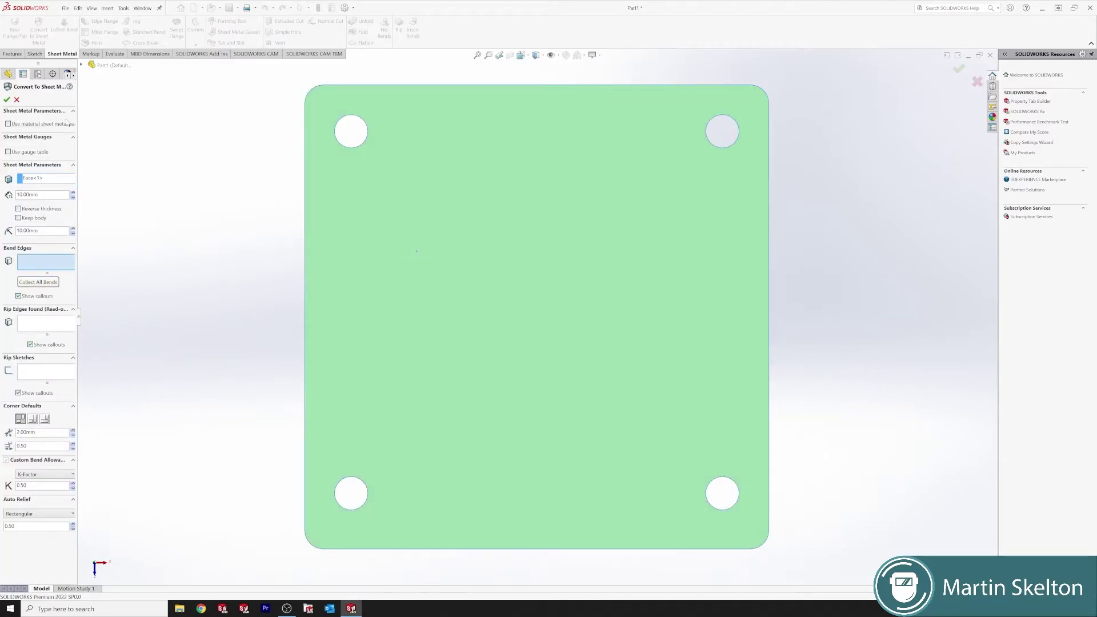
{"action": "left_click", "coordinate": [6, 100]}
{"action": "middle_click_drag", "start_coordinate": [625, 341], "coordinate": [276, 221]}
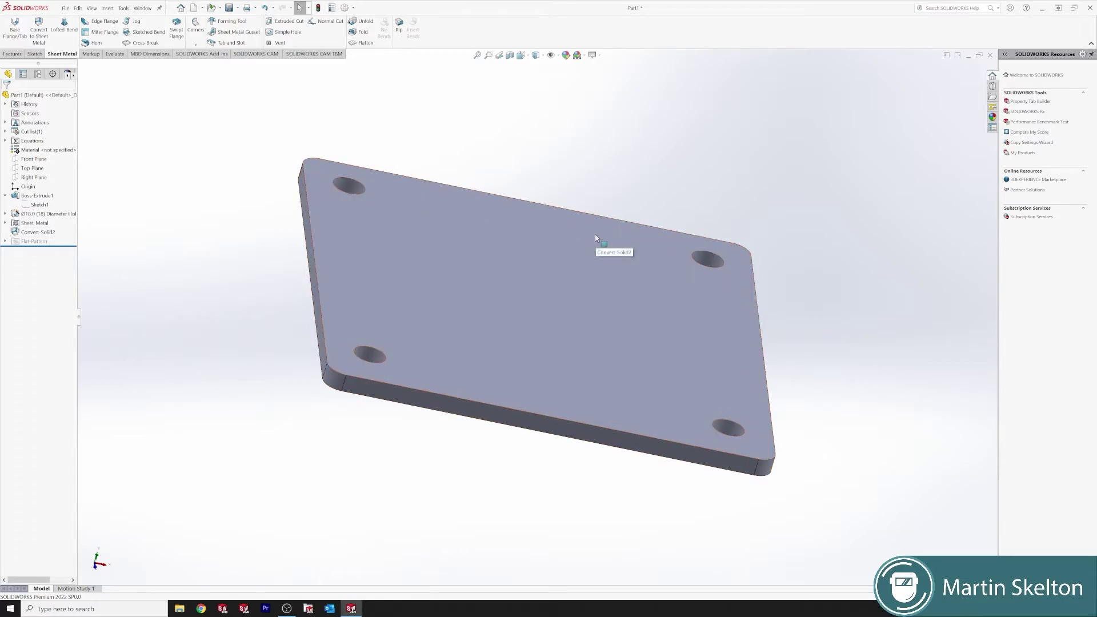
{"action": "middle_click_drag", "start_coordinate": [600, 240], "coordinate": [584, 361]}
{"action": "left_click", "coordinate": [584, 313]}
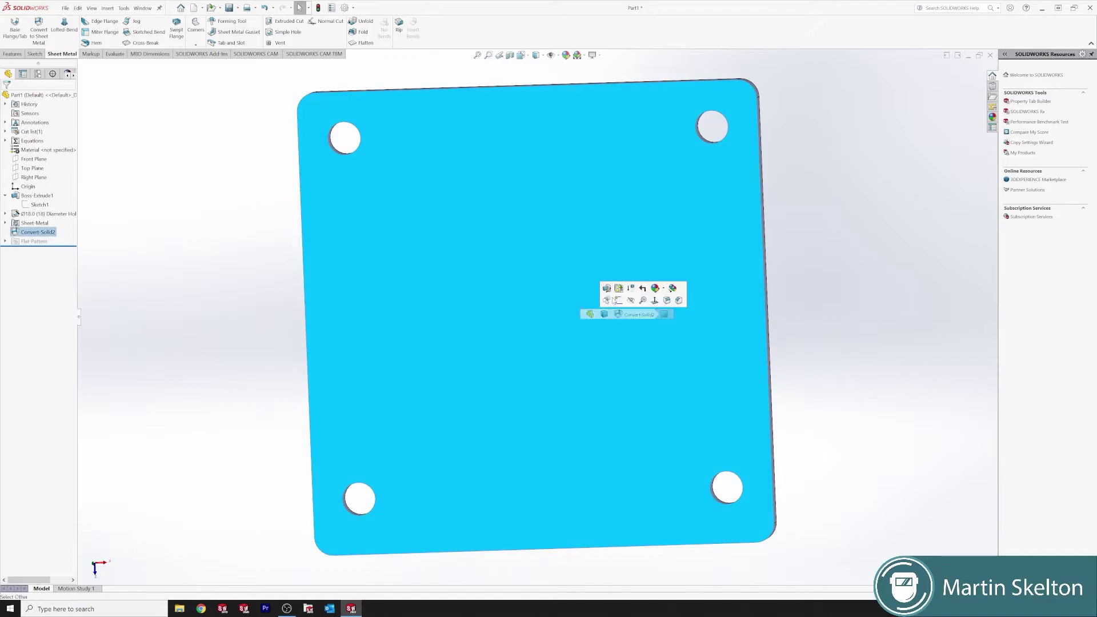
{"action": "left_click", "coordinate": [653, 301]}
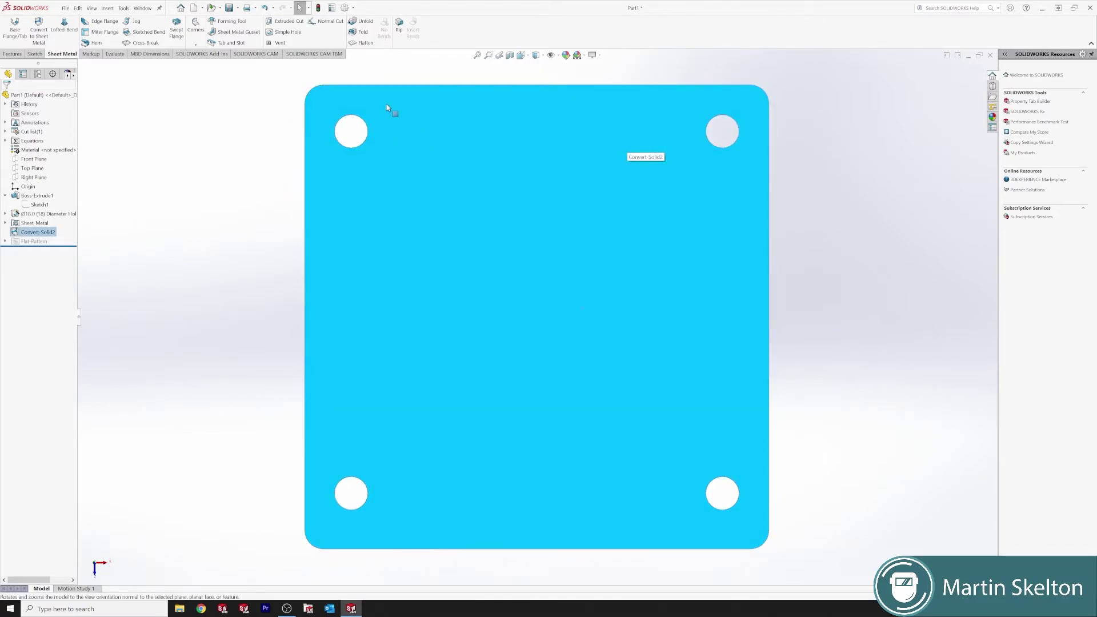
{"action": "left_click", "coordinate": [211, 207]}
Step: Select the hole and sheet-metal features and open Modify Configurations for them
{"action": "left_click", "coordinate": [25, 232]}
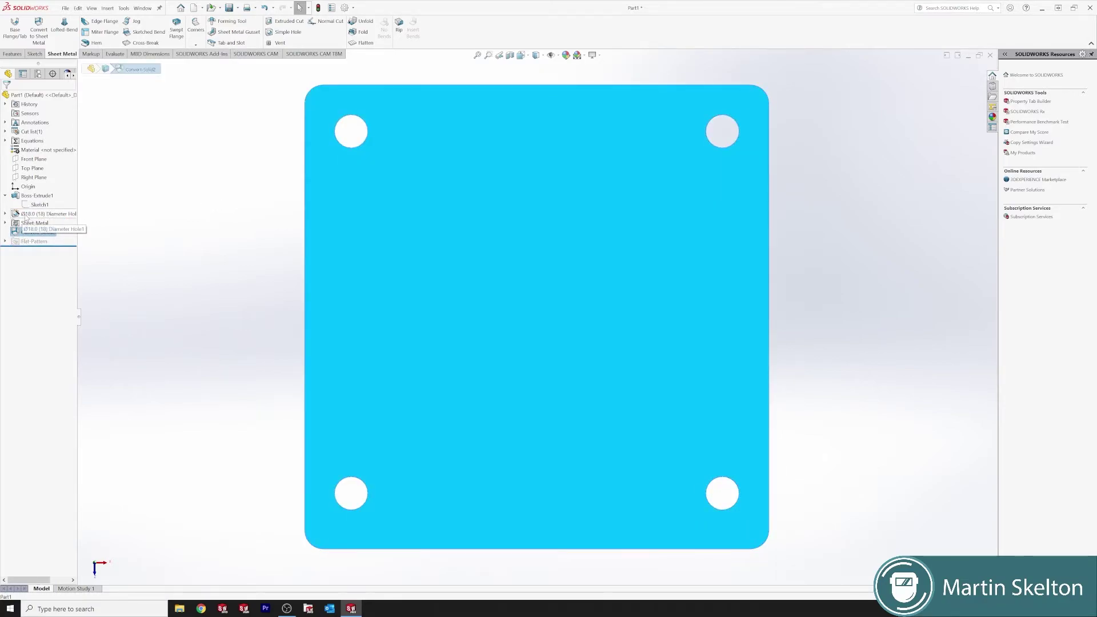
{"action": "left_click", "coordinate": [25, 216], "text": "shift"}
{"action": "right_click", "coordinate": [25, 216]}
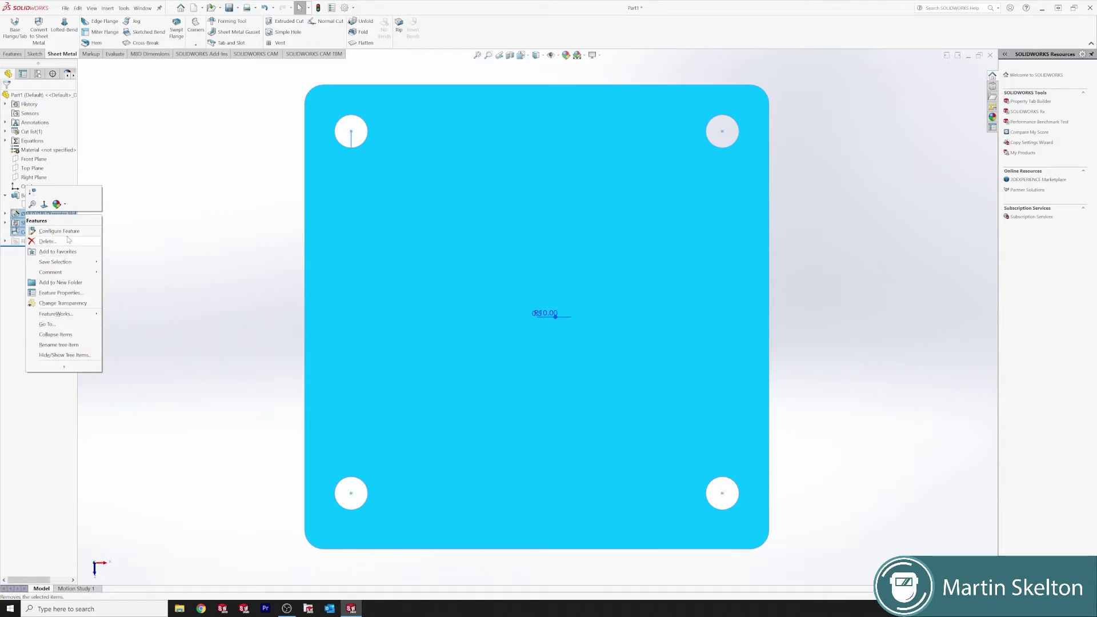
{"action": "left_click", "coordinate": [59, 230]}
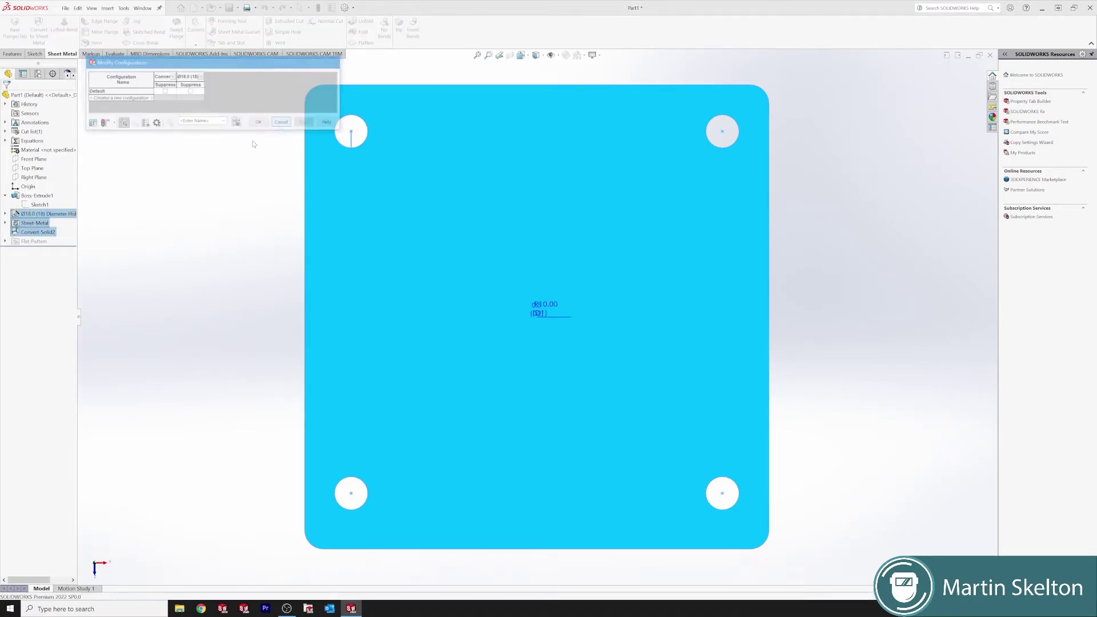
Step: Delete the selected hole and sheet-metal features
{"action": "right_click", "coordinate": [47, 216]}
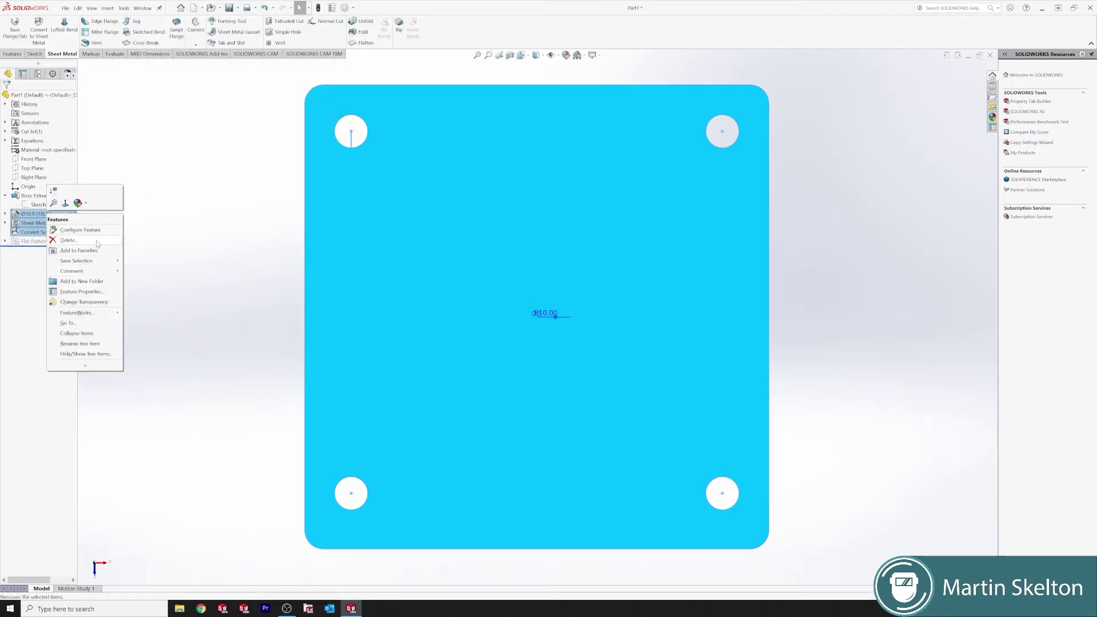
{"action": "left_click", "coordinate": [97, 242]}
{"action": "left_click", "coordinate": [608, 273]}
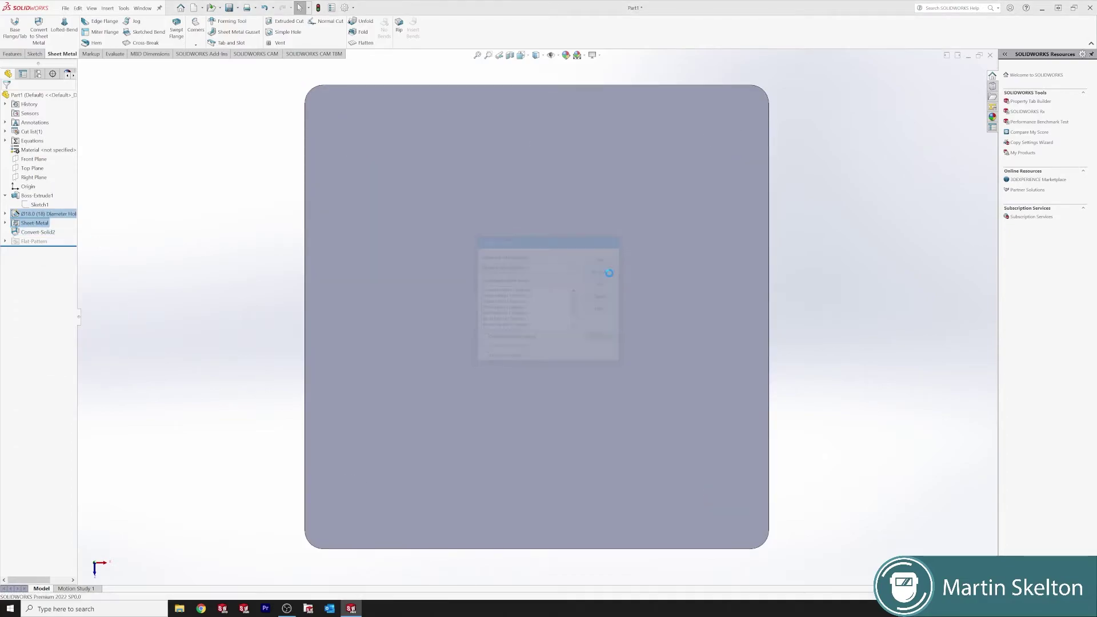
Step: Delete Boss-Extrude1 with its body and show Sketch1 again
{"action": "left_click", "coordinate": [48, 196]}
{"action": "right_click", "coordinate": [47, 197]}
{"action": "left_click", "coordinate": [73, 239]}
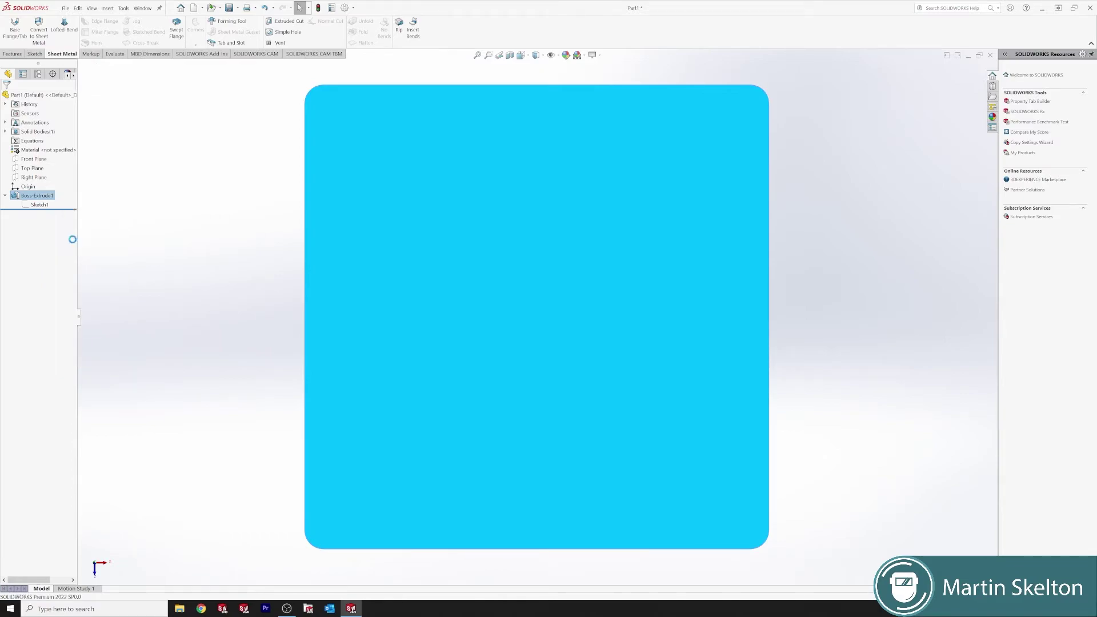
{"action": "key", "text": "Return"}
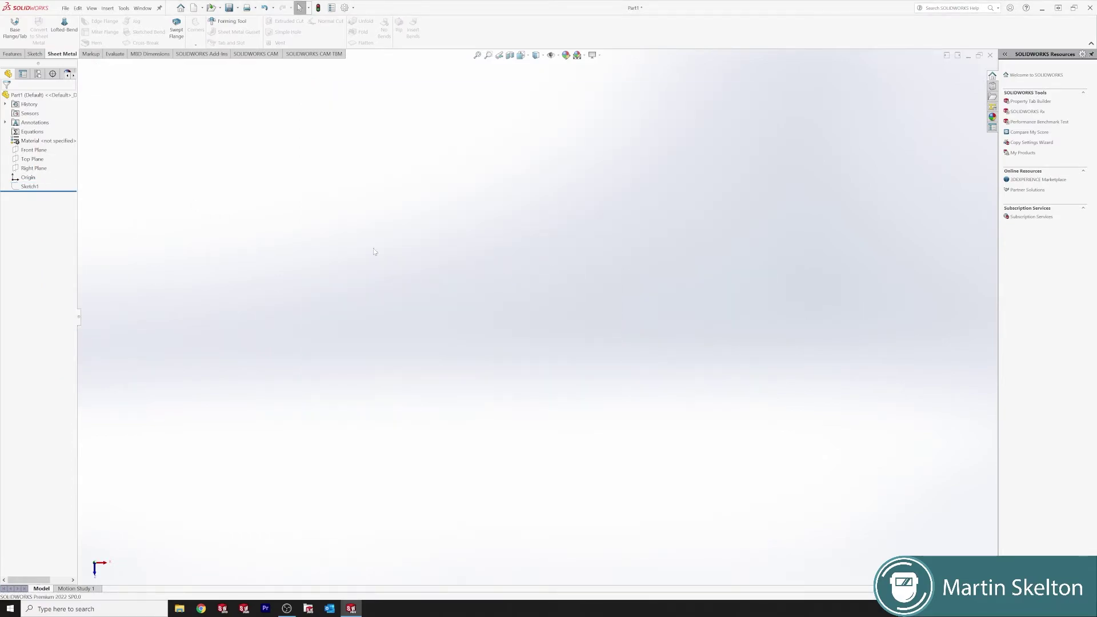
{"action": "left_click", "coordinate": [30, 186]}
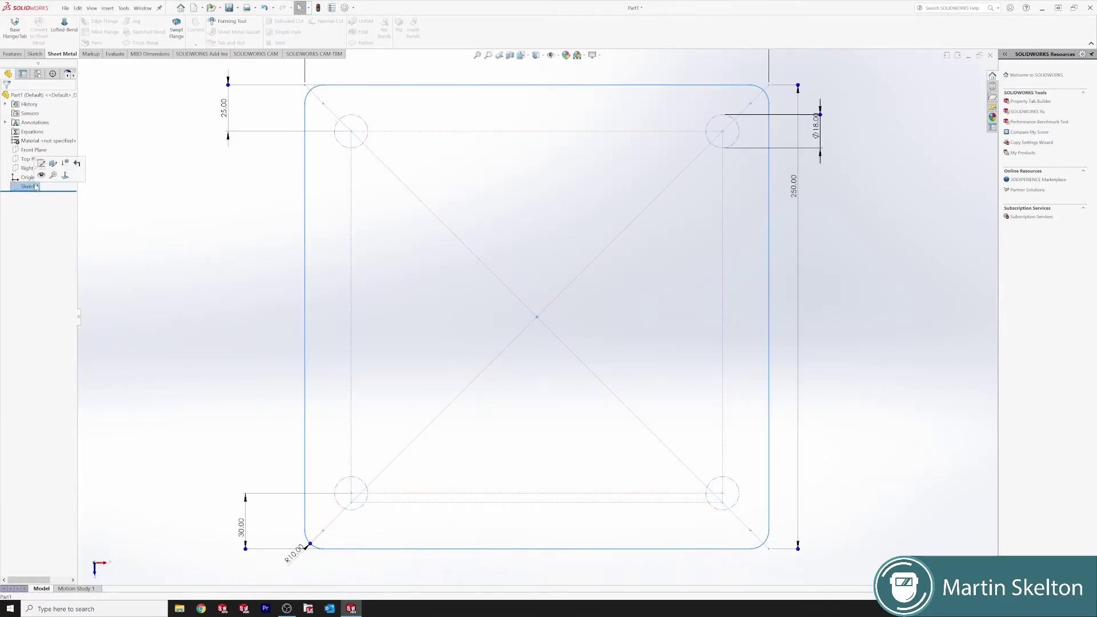
{"action": "left_click", "coordinate": [48, 171]}
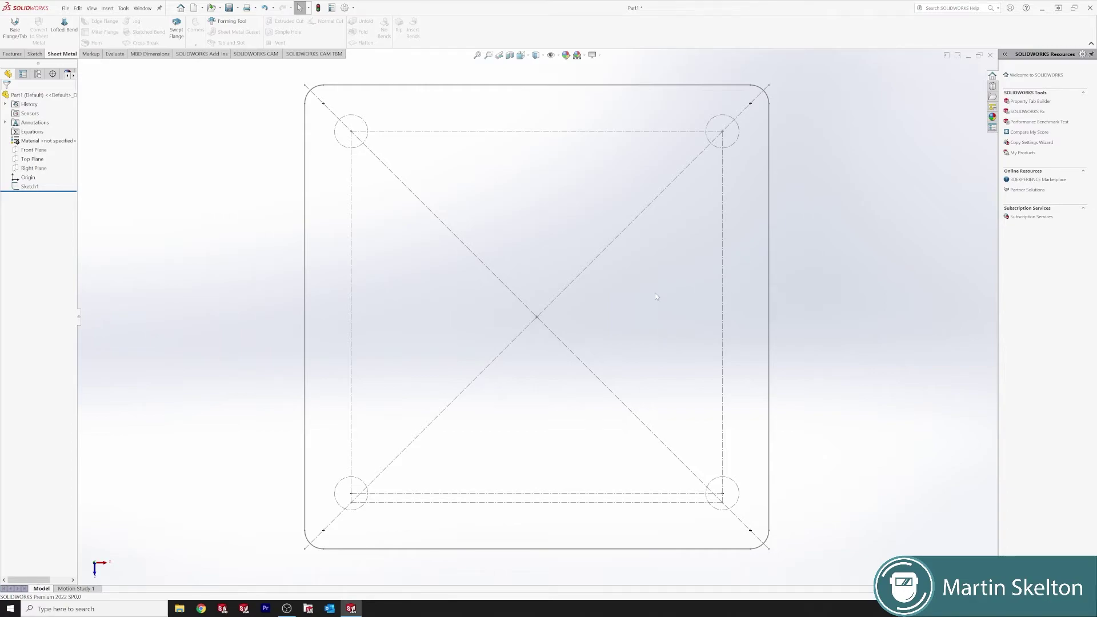
Step: Create a 10 mm thick Base Flange from Sketch1, then select its top face
{"action": "left_click", "coordinate": [16, 32]}
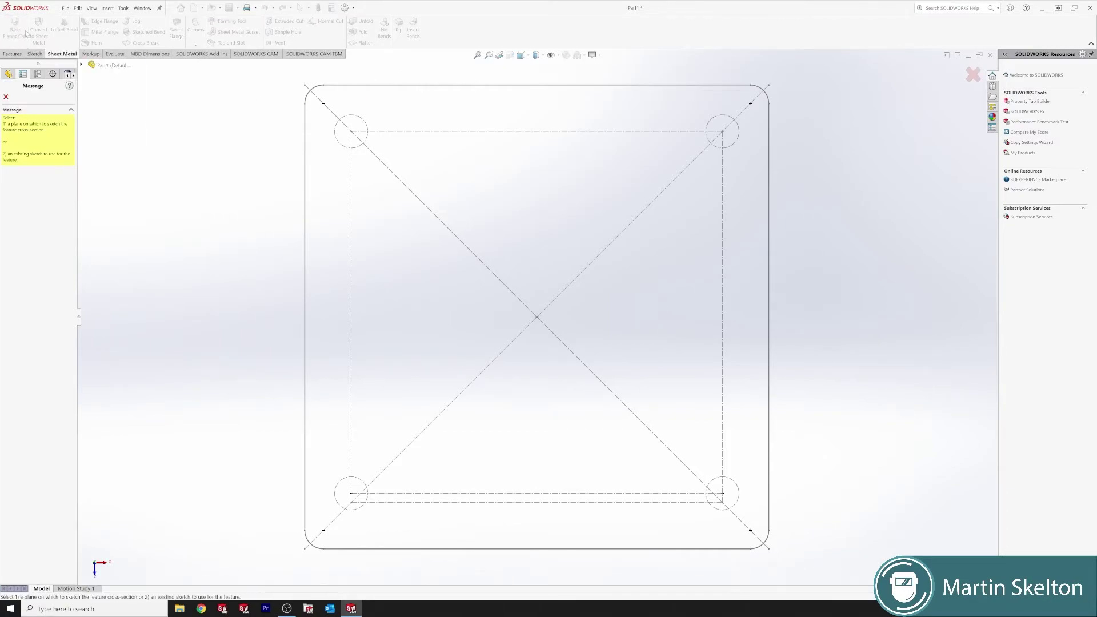
{"action": "left_click", "coordinate": [492, 86]}
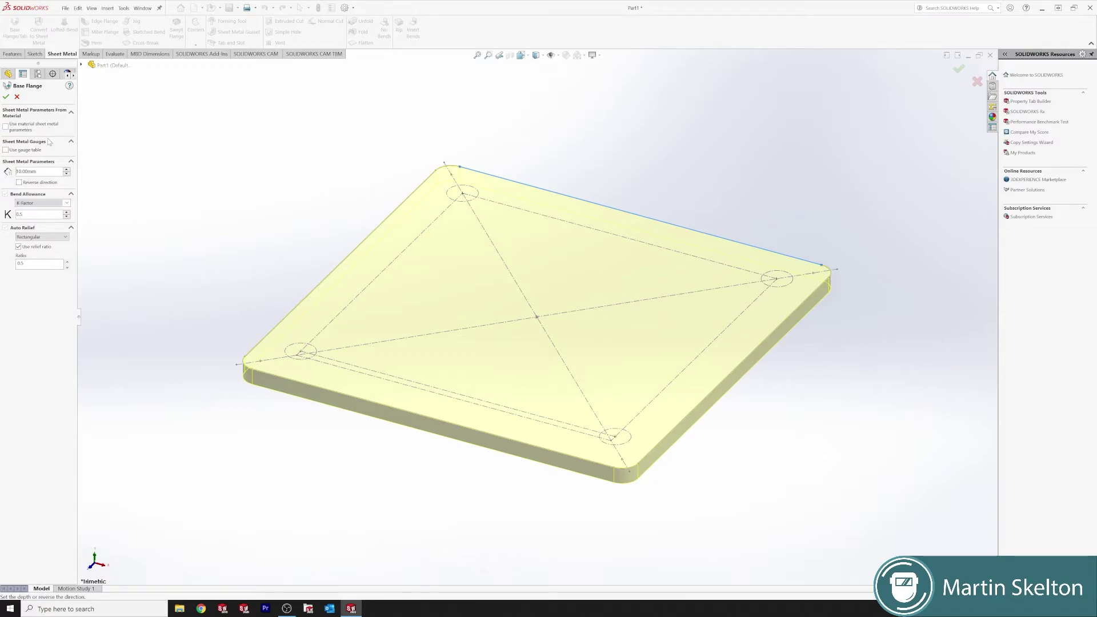
{"action": "left_click", "coordinate": [6, 97]}
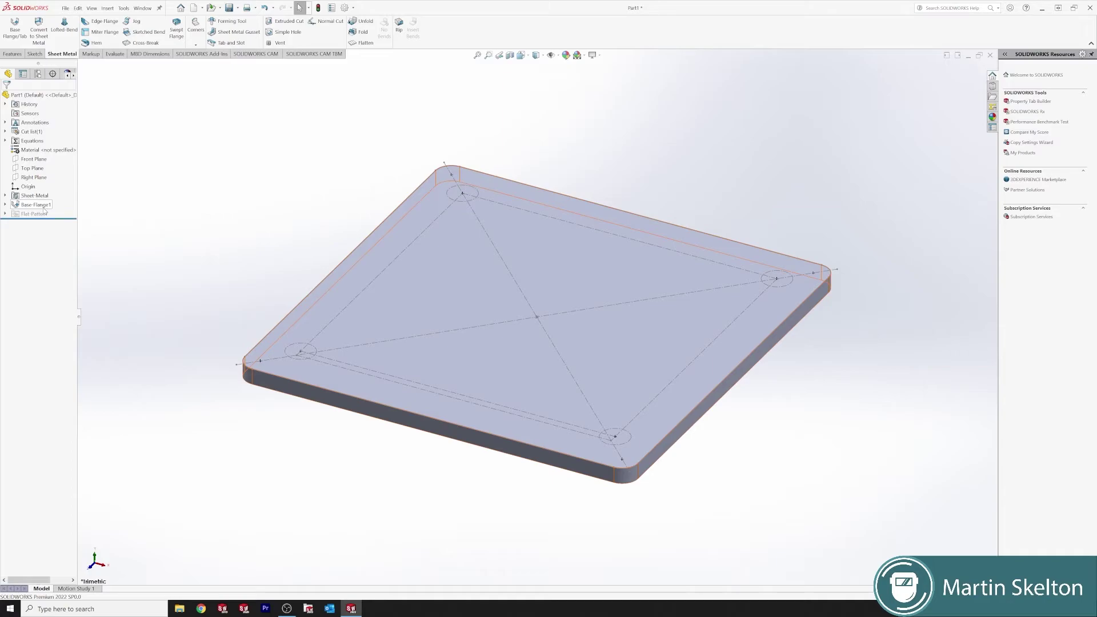
{"action": "left_click", "coordinate": [633, 268]}
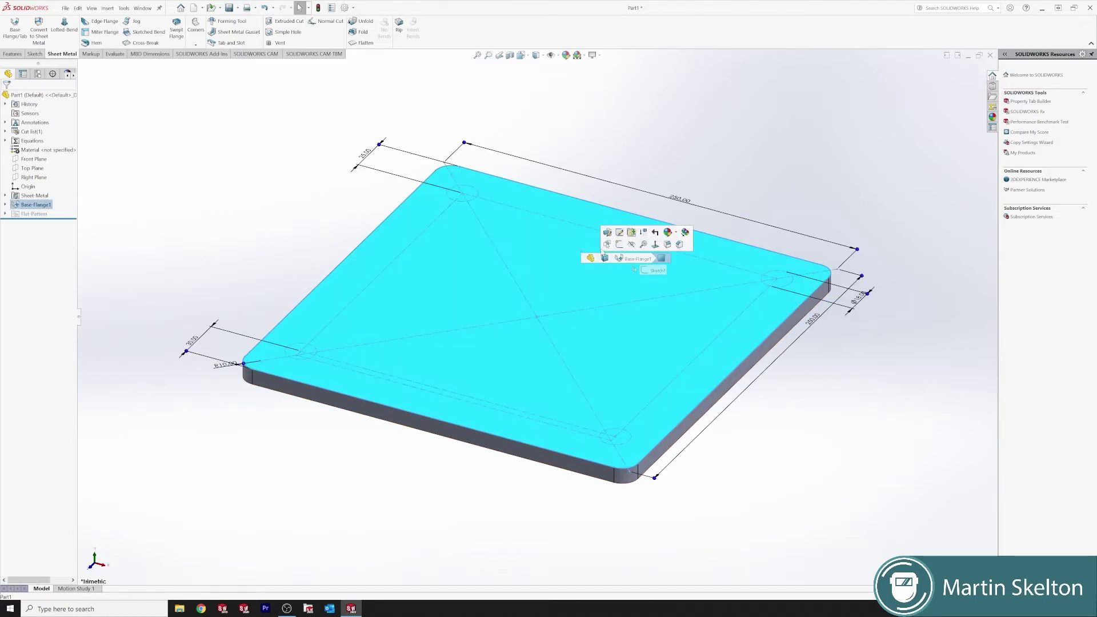
Step: View the top face head-on and start a drilled hole in Hole Wizard
{"action": "left_click", "coordinate": [656, 244]}
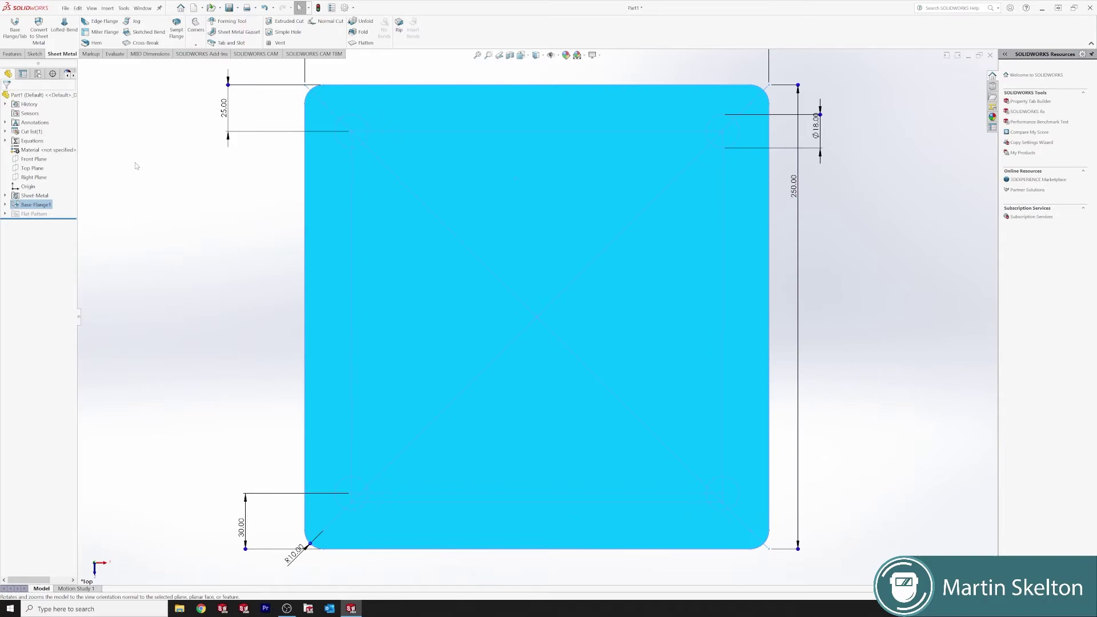
{"action": "left_click", "coordinate": [145, 189]}
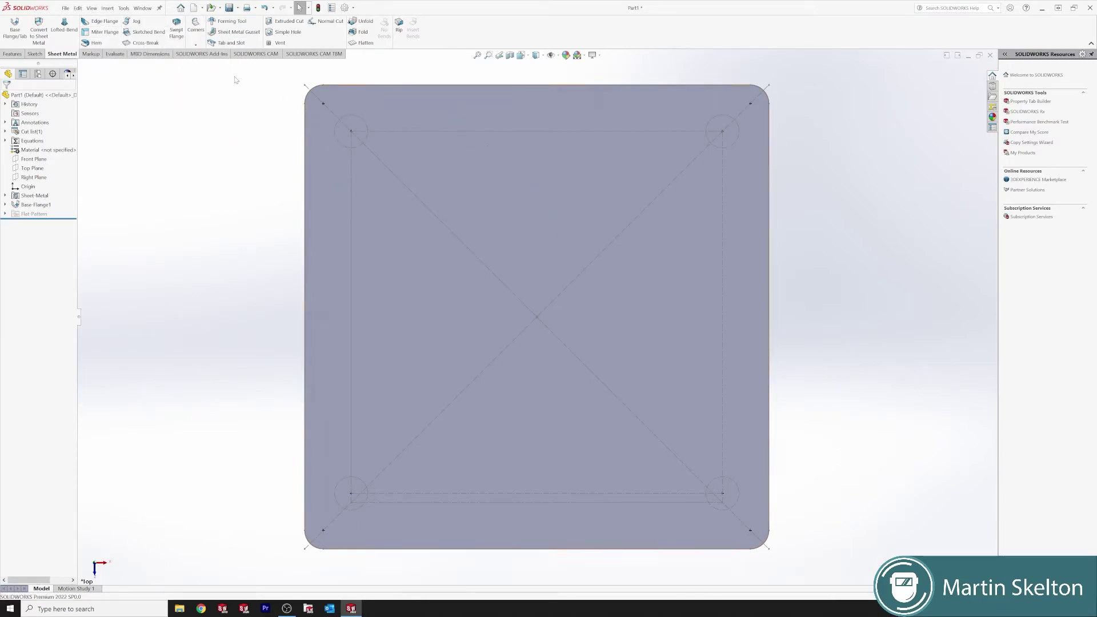
{"action": "left_click", "coordinate": [12, 54]}
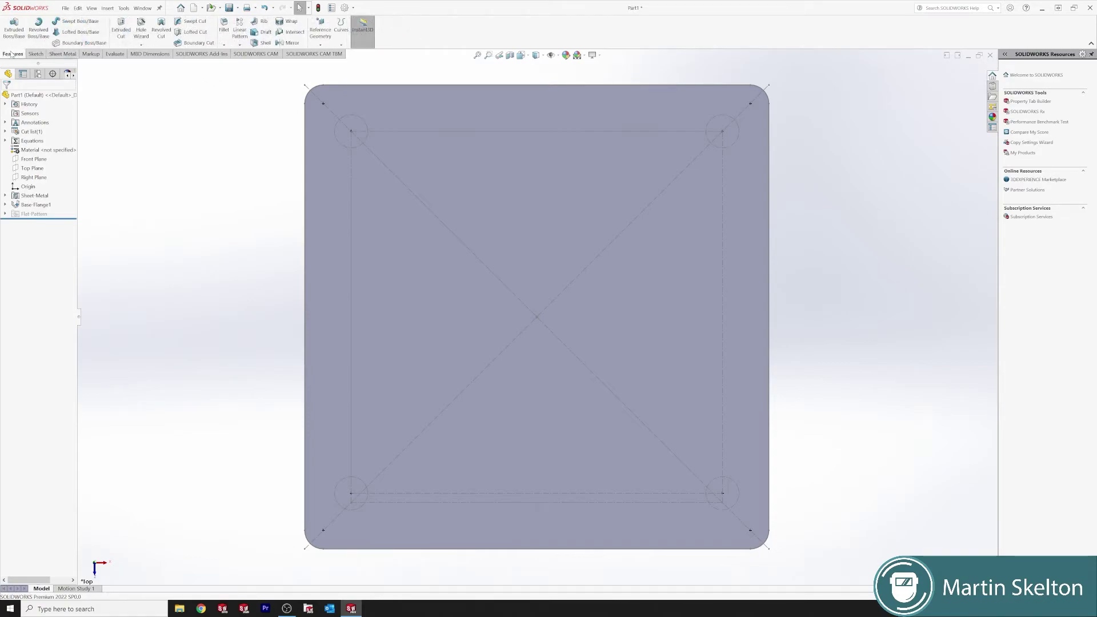
{"action": "left_click", "coordinate": [141, 26]}
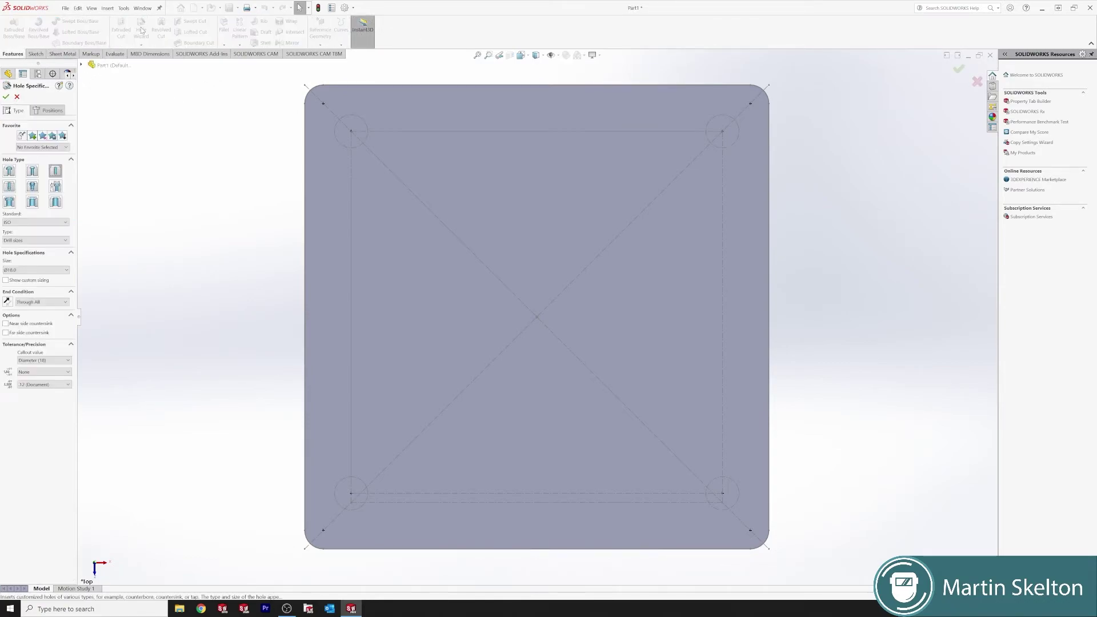
{"action": "left_click", "coordinate": [56, 172]}
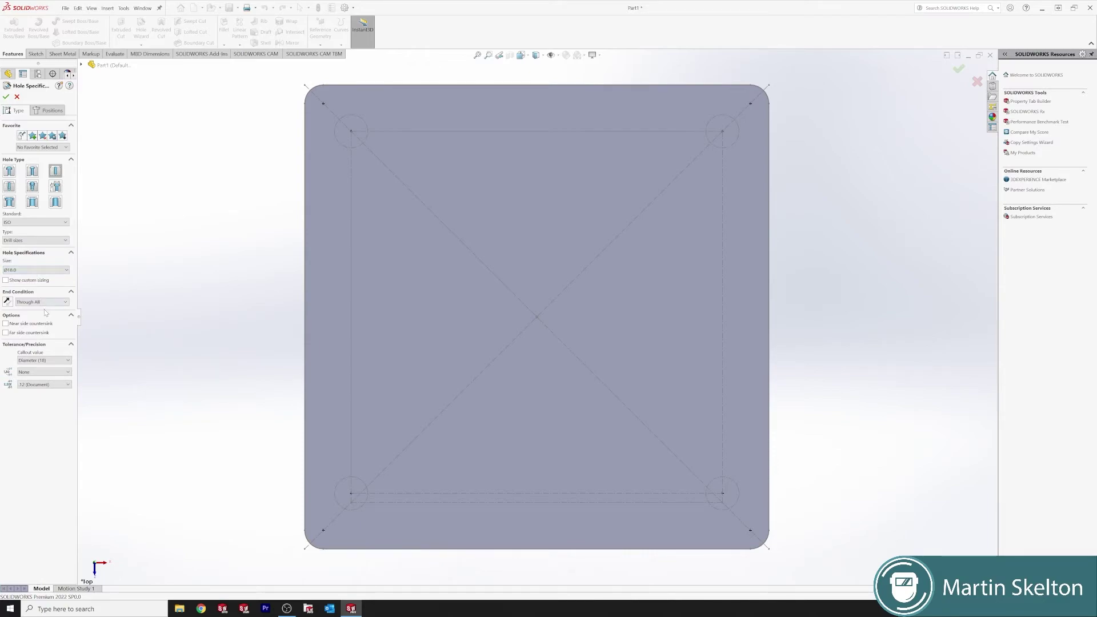
{"action": "left_click", "coordinate": [53, 110]}
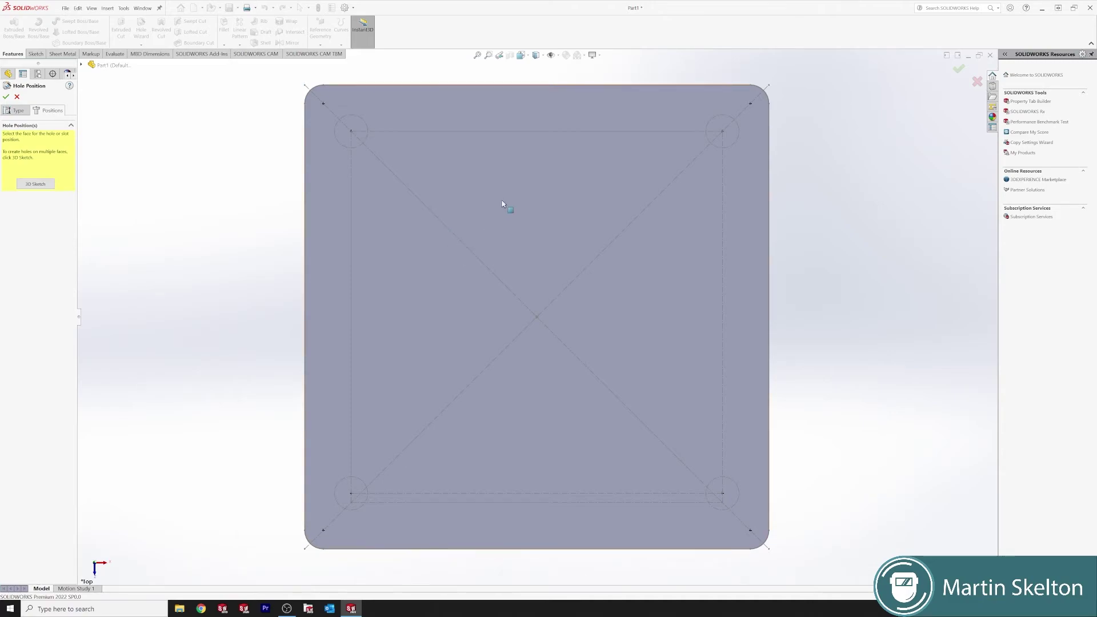
Step: Place Ø18 holes at the four corner points on the top face and cut them
{"action": "left_click", "coordinate": [512, 185]}
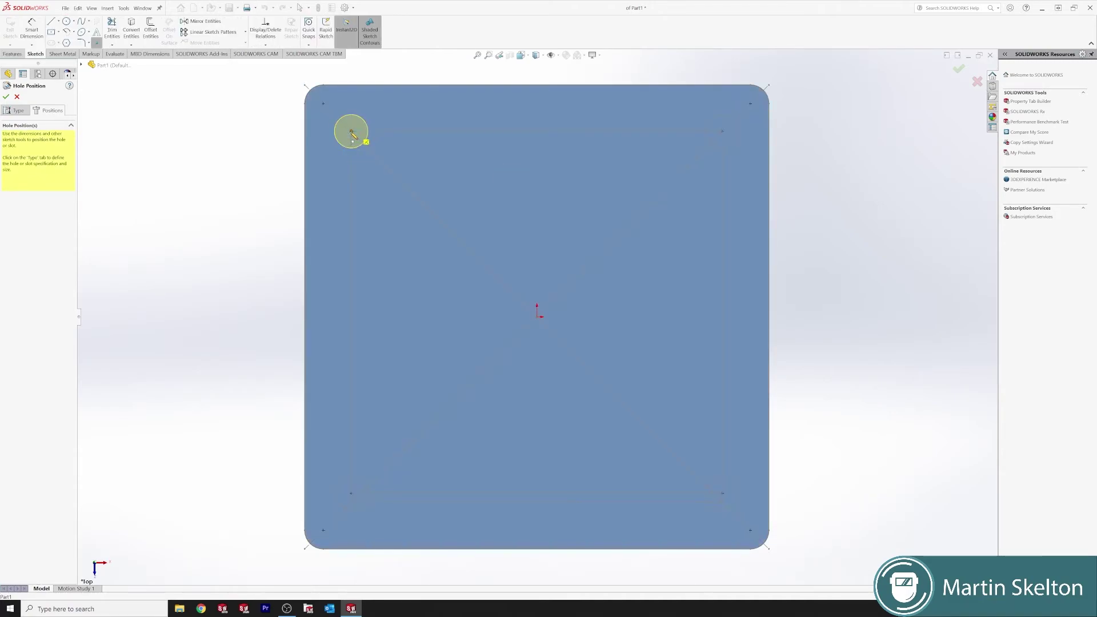
{"action": "left_click", "coordinate": [351, 132]}
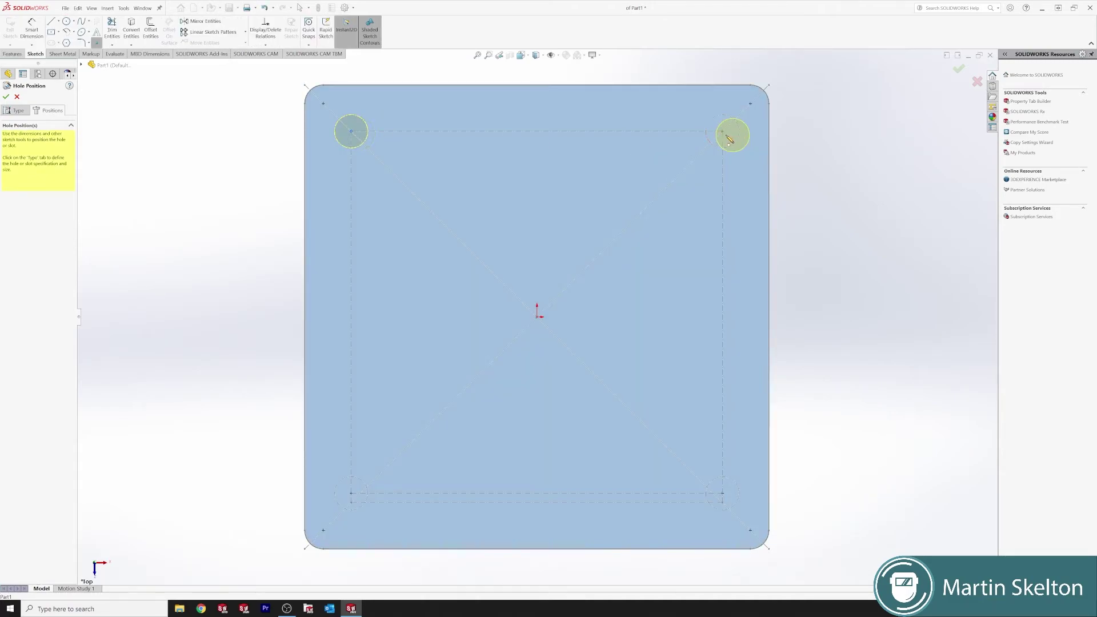
{"action": "left_click", "coordinate": [723, 132]}
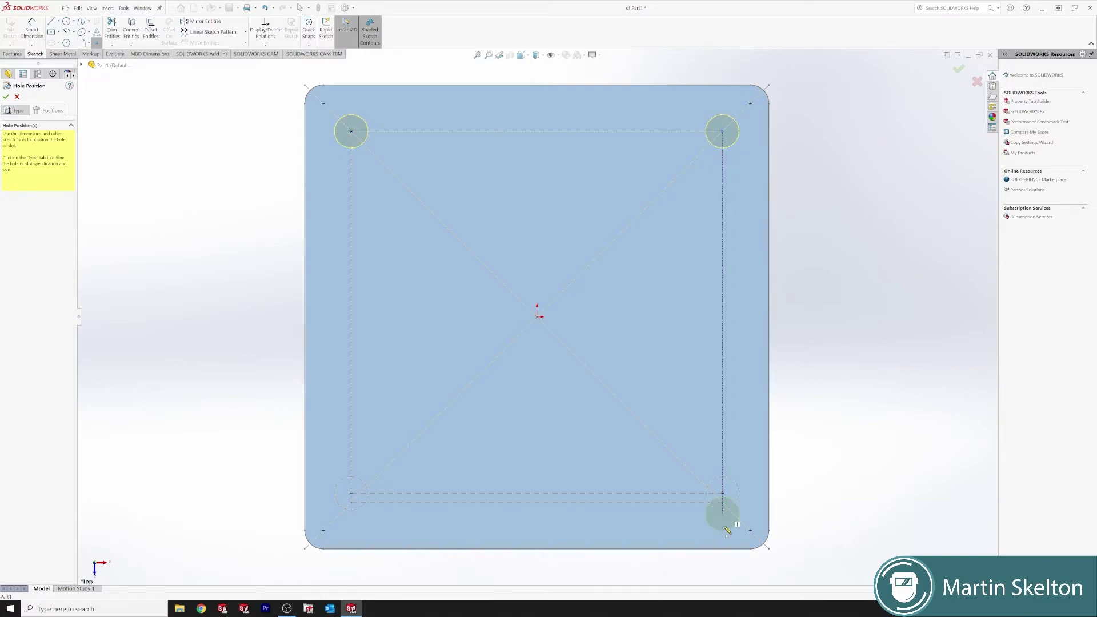
{"action": "left_click", "coordinate": [723, 493]}
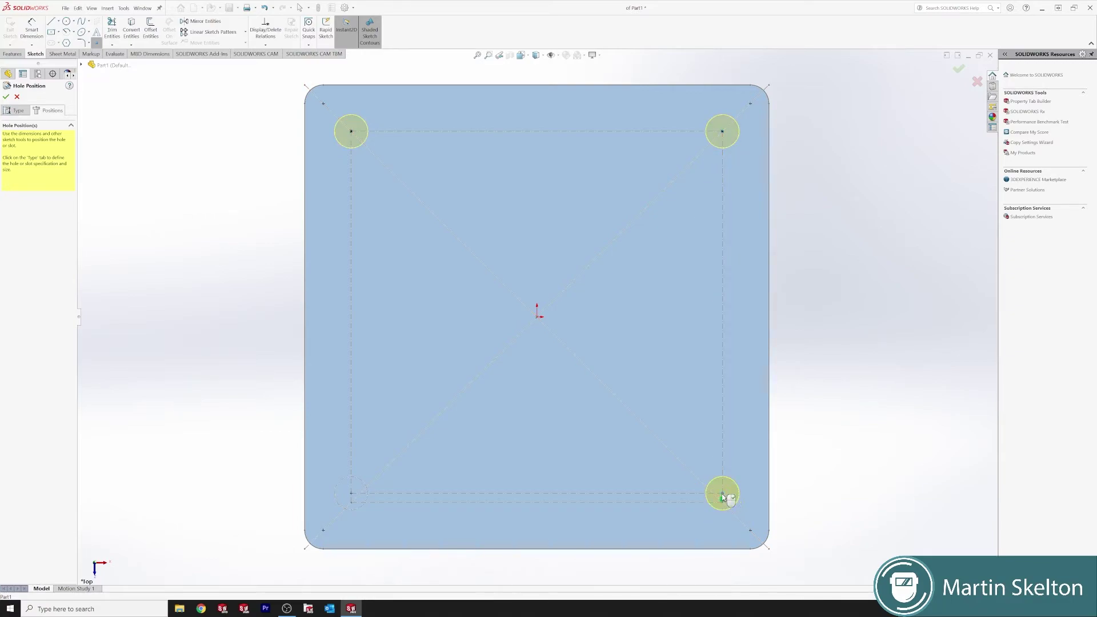
{"action": "left_click", "coordinate": [351, 494]}
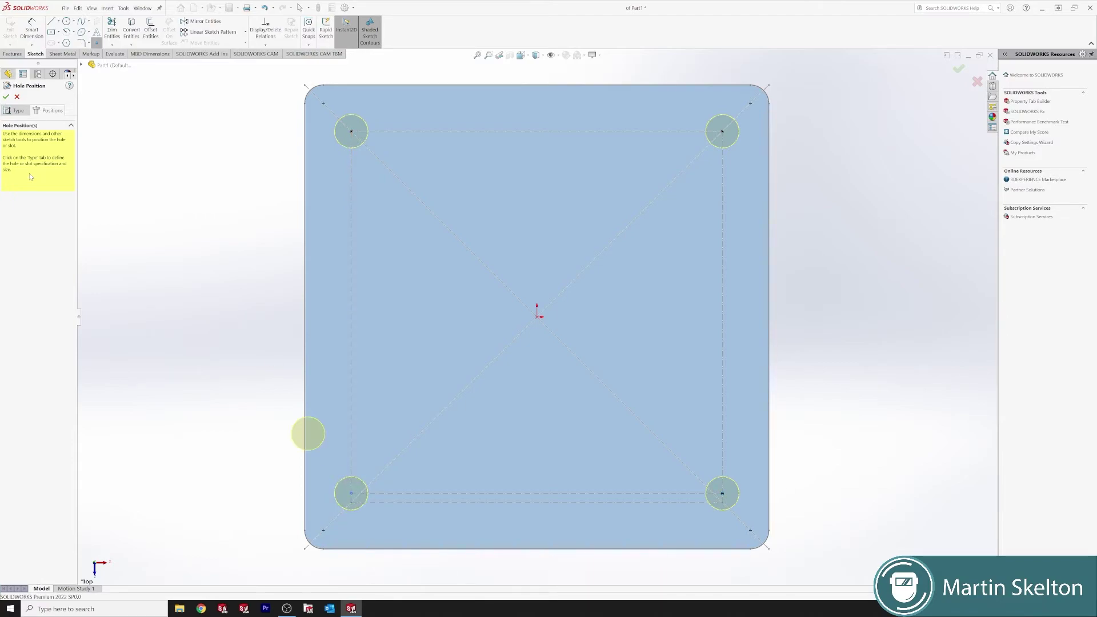
{"action": "left_click", "coordinate": [6, 97]}
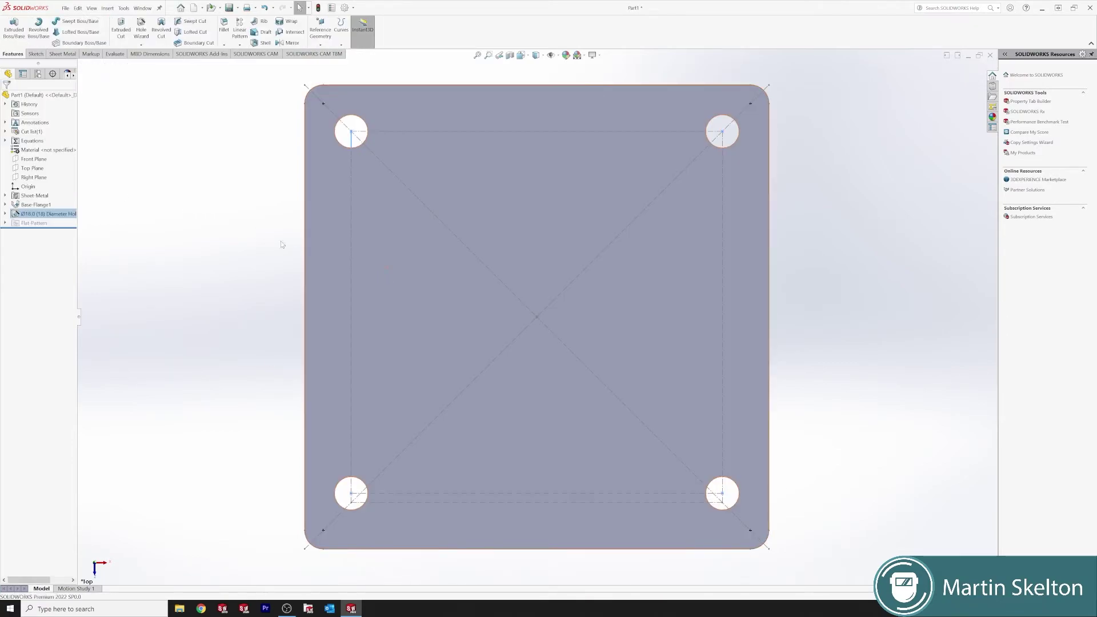
Step: Hide the sketch lines and open Sketch1 under Base-Flange1 for editing
{"action": "left_click", "coordinate": [452, 132]}
{"action": "left_click", "coordinate": [482, 115]}
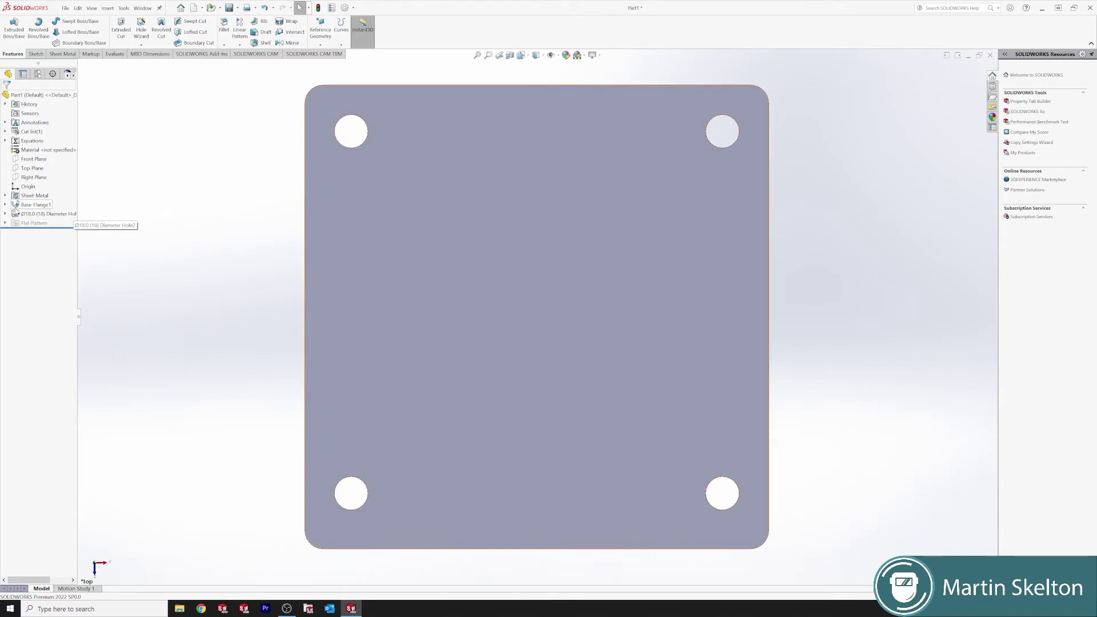
{"action": "left_click", "coordinate": [5, 204]}
{"action": "left_click", "coordinate": [39, 213]}
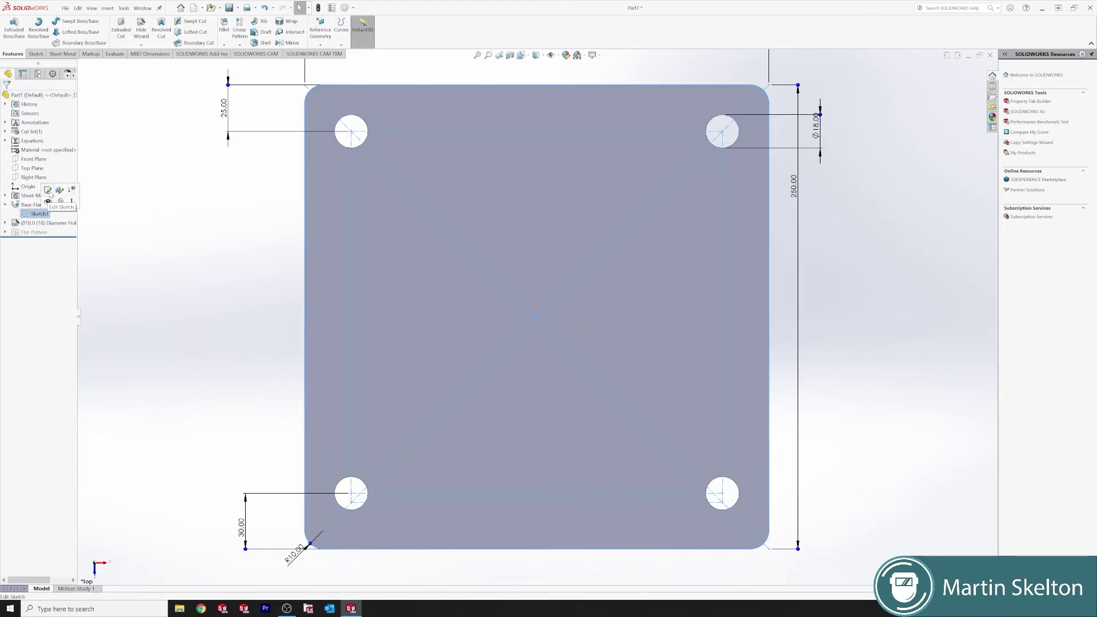
{"action": "left_click", "coordinate": [47, 191]}
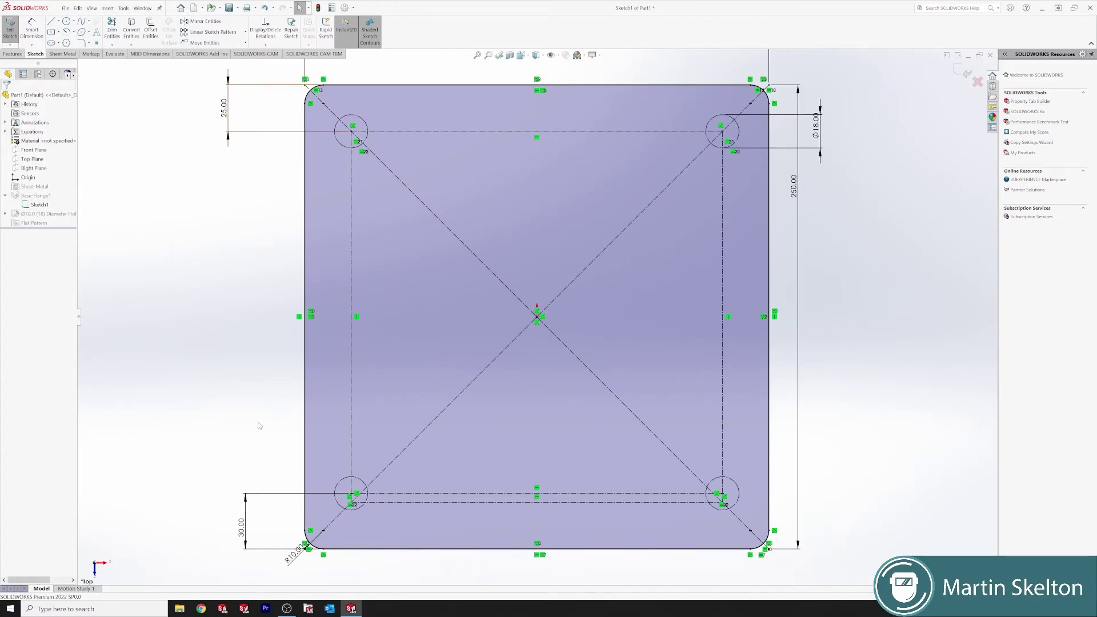
Step: Change the 30.00 lower hole position dimension to 50 and rebuild the plate
{"action": "double_click", "coordinate": [246, 543]}
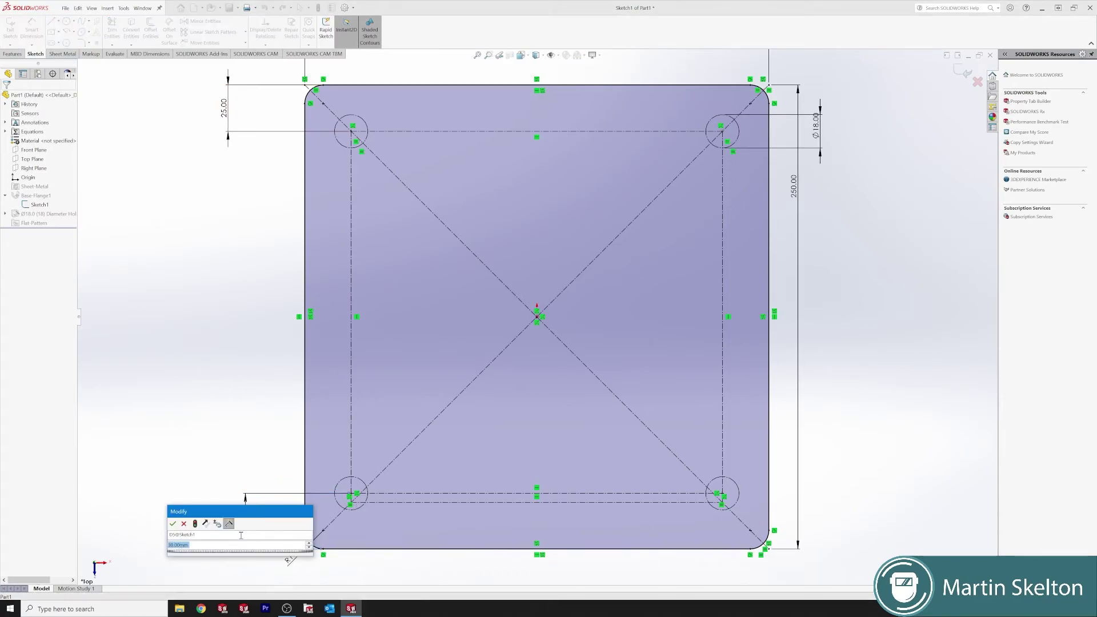
{"action": "type", "text": "30"}
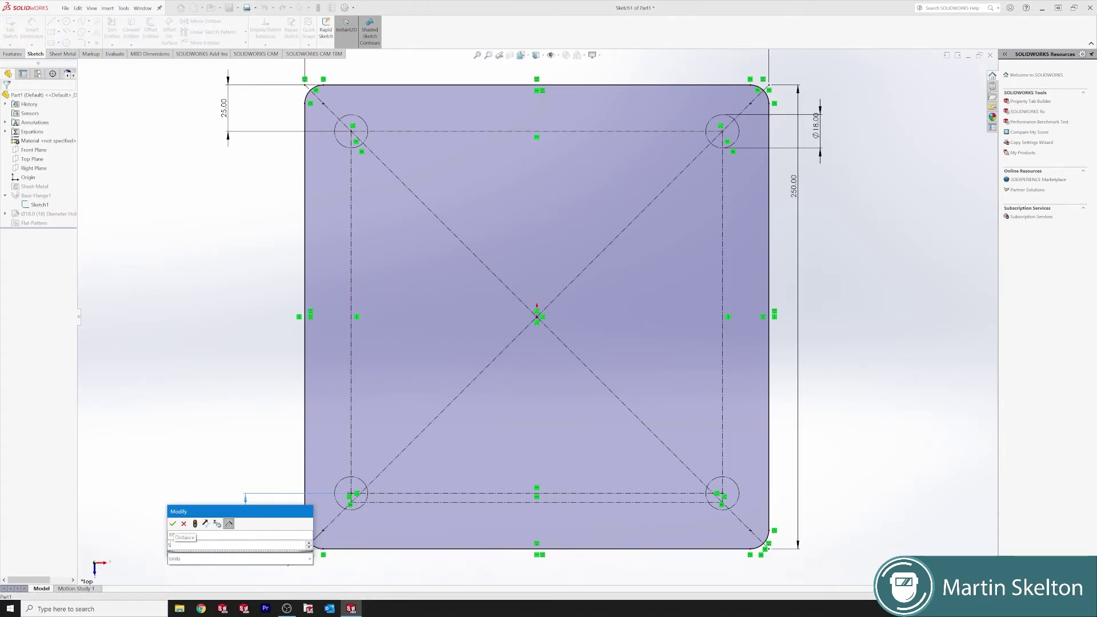
{"action": "key", "text": "Return"}
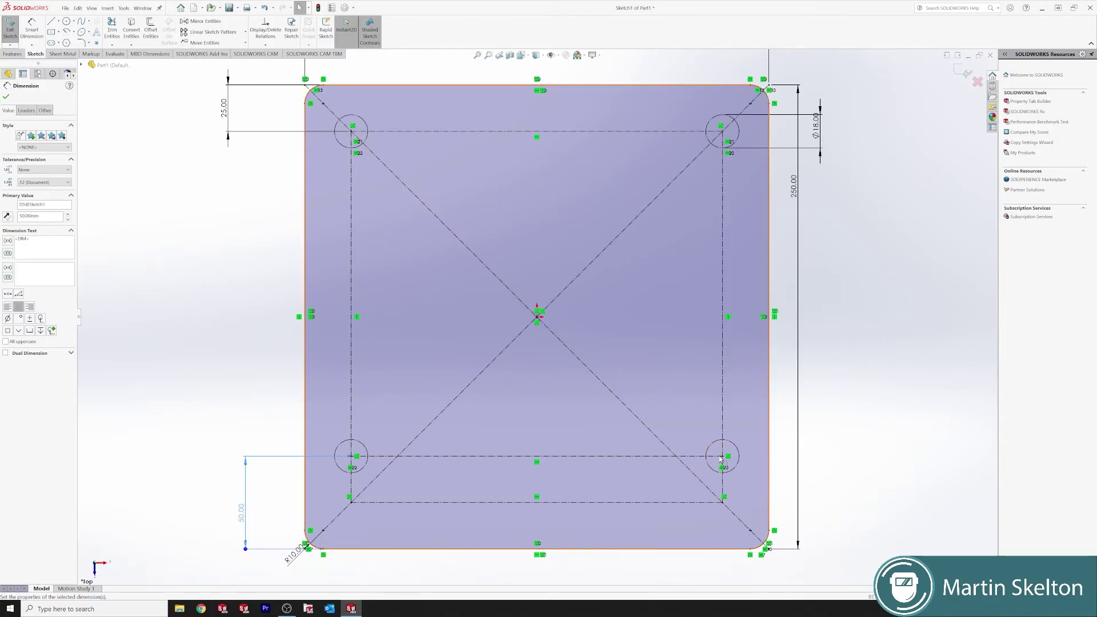
{"action": "left_click", "coordinate": [966, 73]}
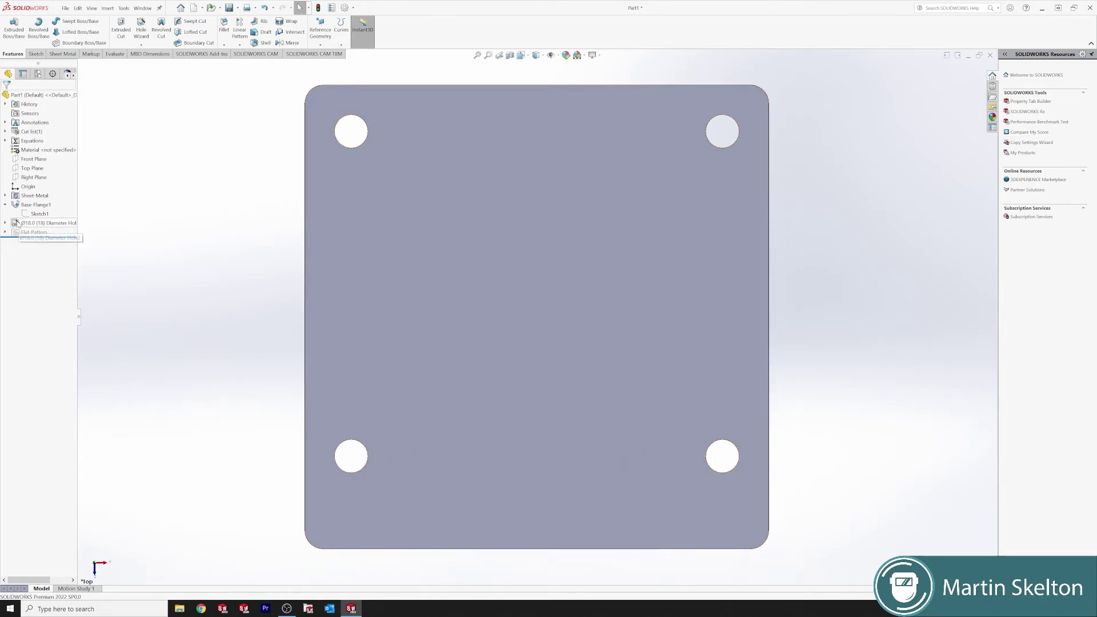
Step: Open the hole feature's settings and accept them unchanged
{"action": "right_click", "coordinate": [40, 222]}
{"action": "left_click", "coordinate": [28, 202]}
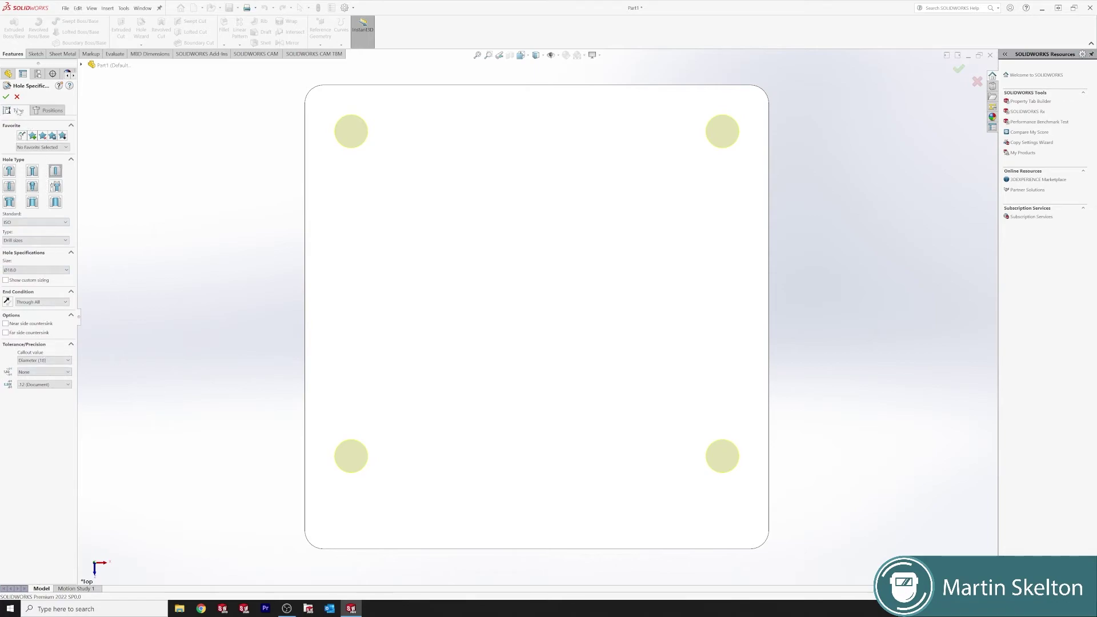
{"action": "left_click", "coordinate": [7, 98]}
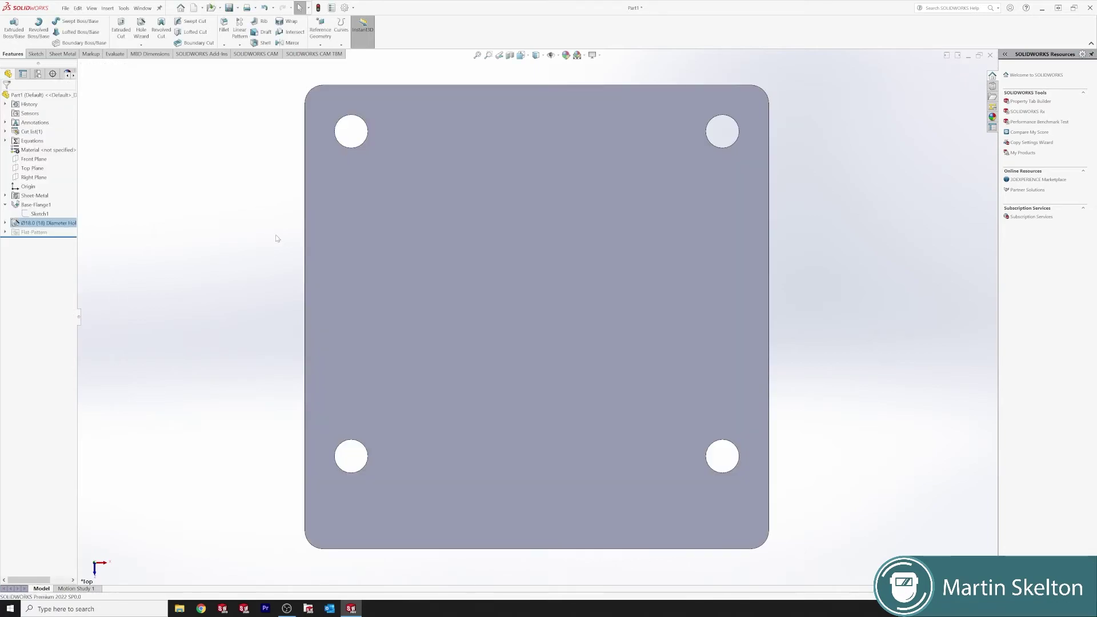
Step: In Sketch1, change the lower holes' 50.00 offset to 25 and rebuild the plate
{"action": "right_click", "coordinate": [39, 214]}
{"action": "left_click", "coordinate": [45, 192]}
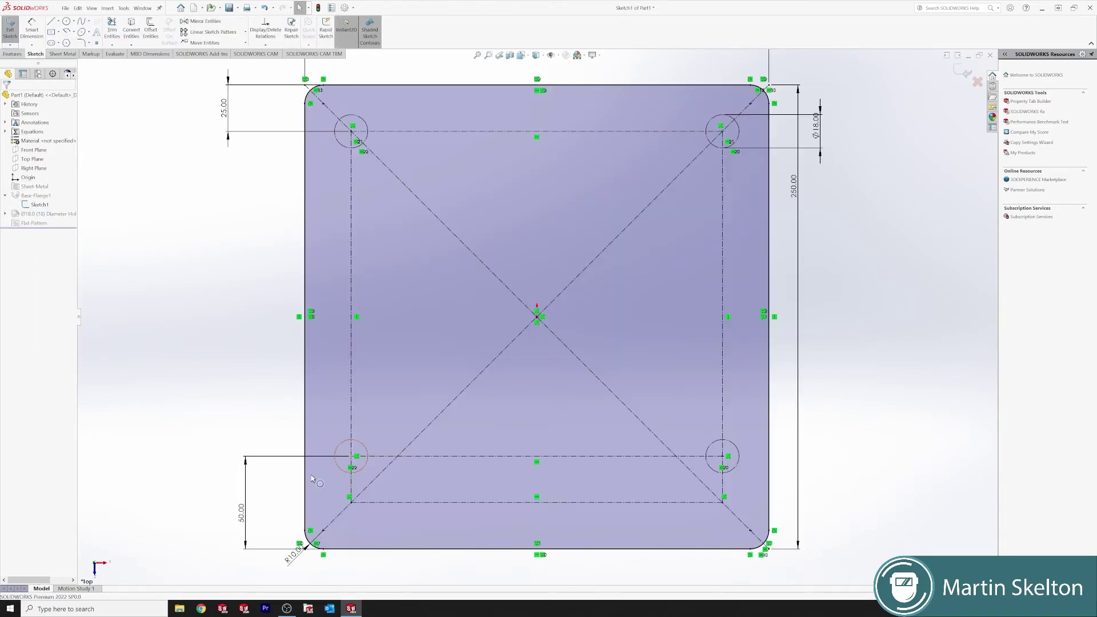
{"action": "double_click", "coordinate": [242, 515]}
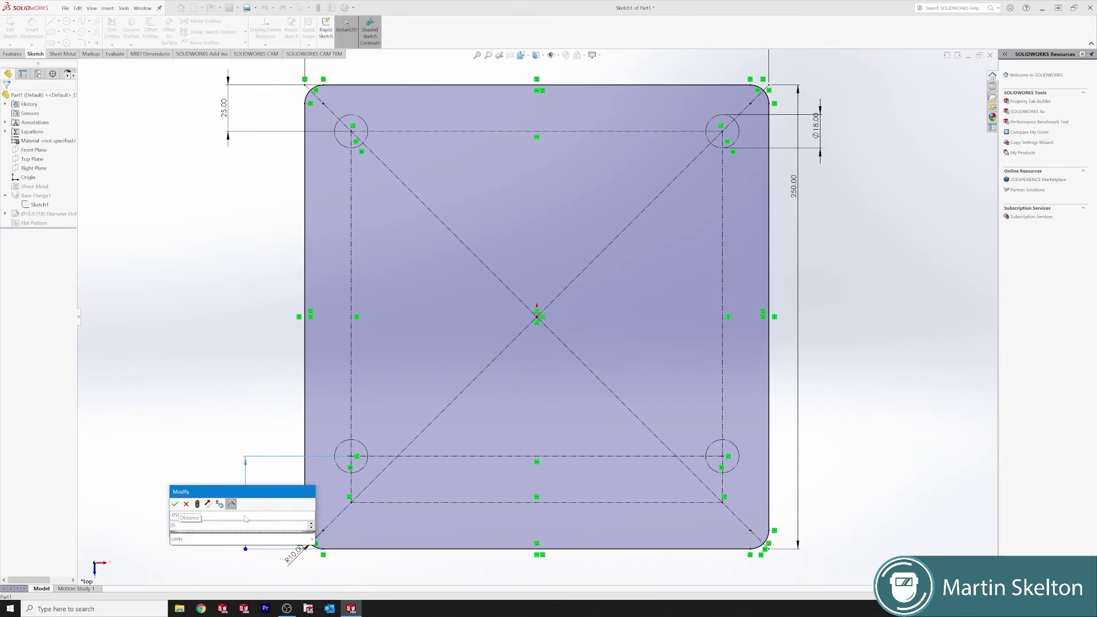
{"action": "key", "text": "Return"}
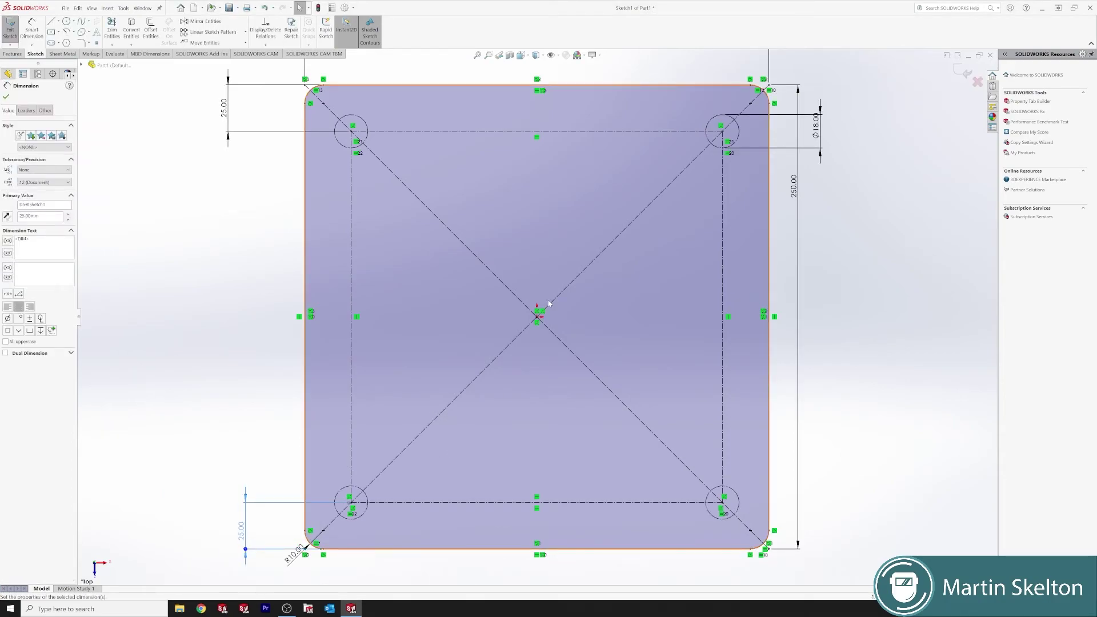
{"action": "left_click", "coordinate": [965, 73]}
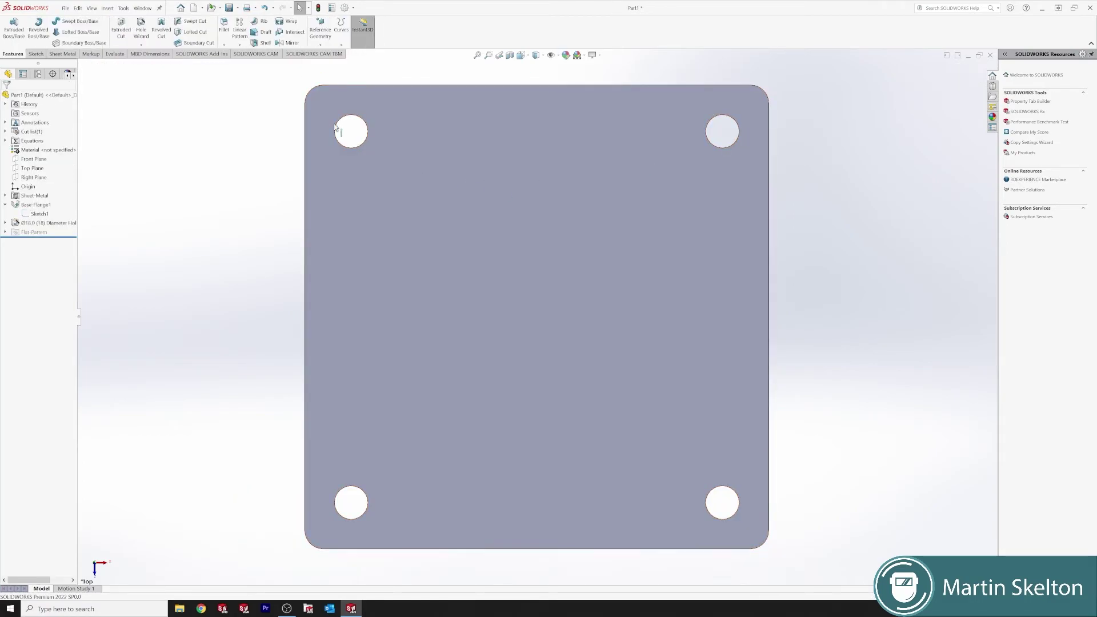
Step: Assign Plain Carbon Steel as the plate's material and orbit to see its thickness
{"action": "right_click", "coordinate": [65, 150]}
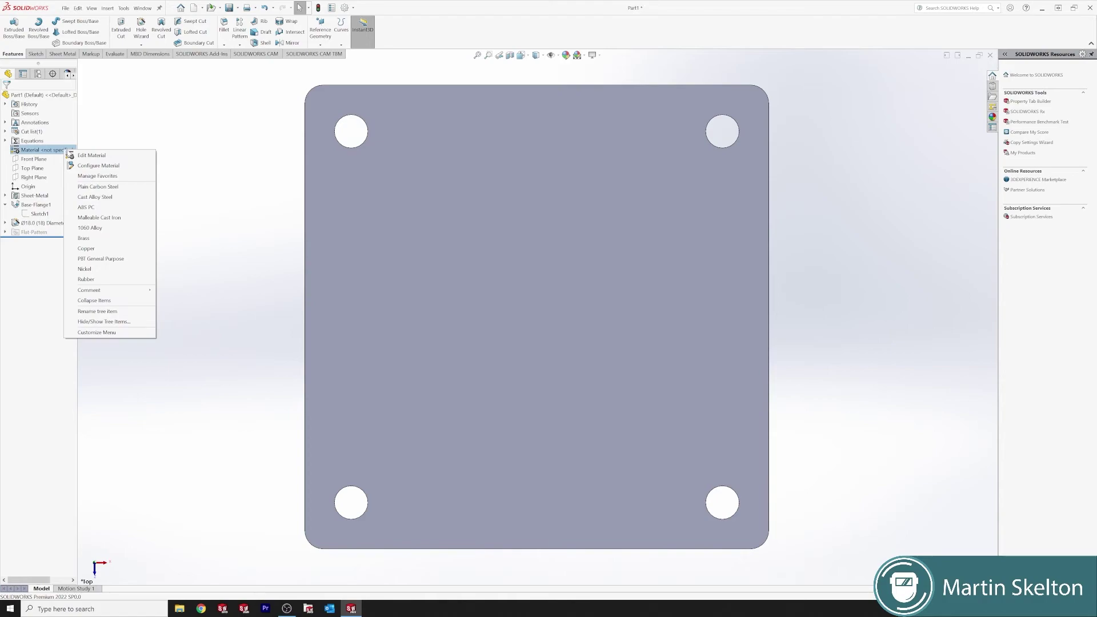
{"action": "left_click", "coordinate": [108, 189]}
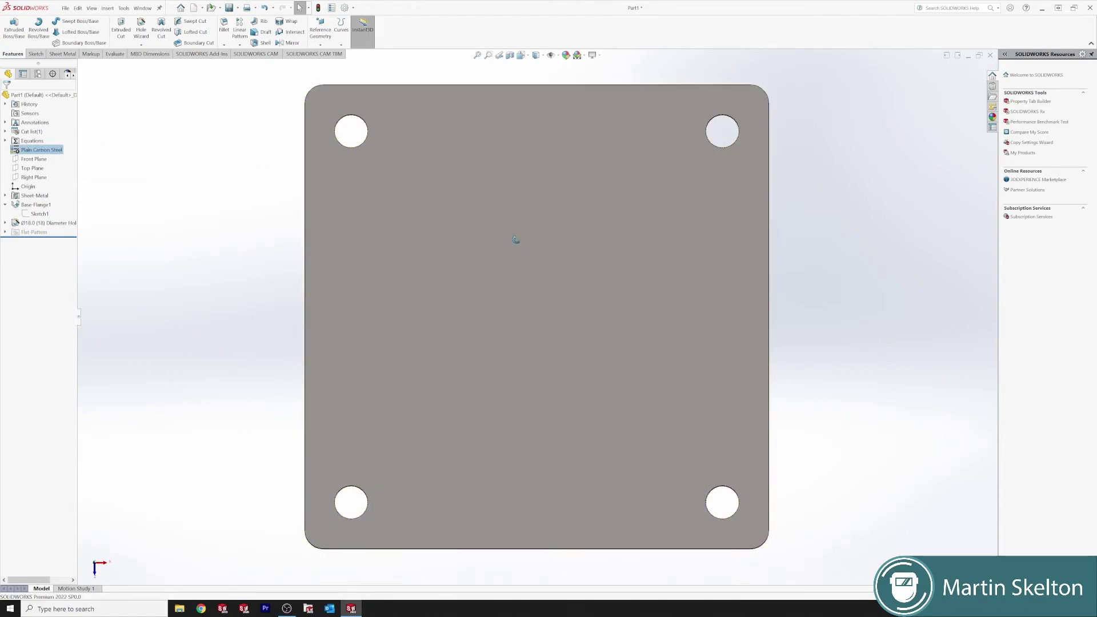
{"action": "middle_click_drag", "start_coordinate": [516, 239], "coordinate": [515, 135]}
{"action": "scroll", "coordinate": [457, 240], "scroll_direction": "up", "scroll_amount": 2}
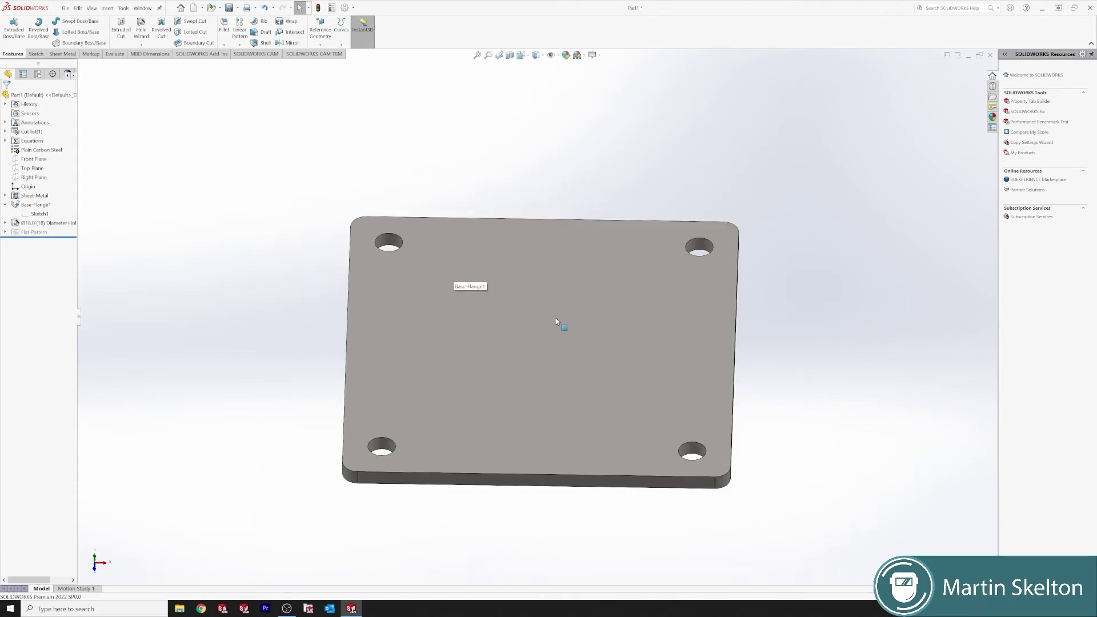
Step: View the plate head-on, tilt it back into 3D, and select its top face
{"action": "mouse_move", "coordinate": [556, 322]}
{"action": "middle_mouse_down"}
{"action": "mouse_move", "coordinate": [503, 317]}
{"action": "mouse_move", "coordinate": [568, 317]}
{"action": "mouse_move", "coordinate": [562, 331]}
{"action": "middle_mouse_up"}
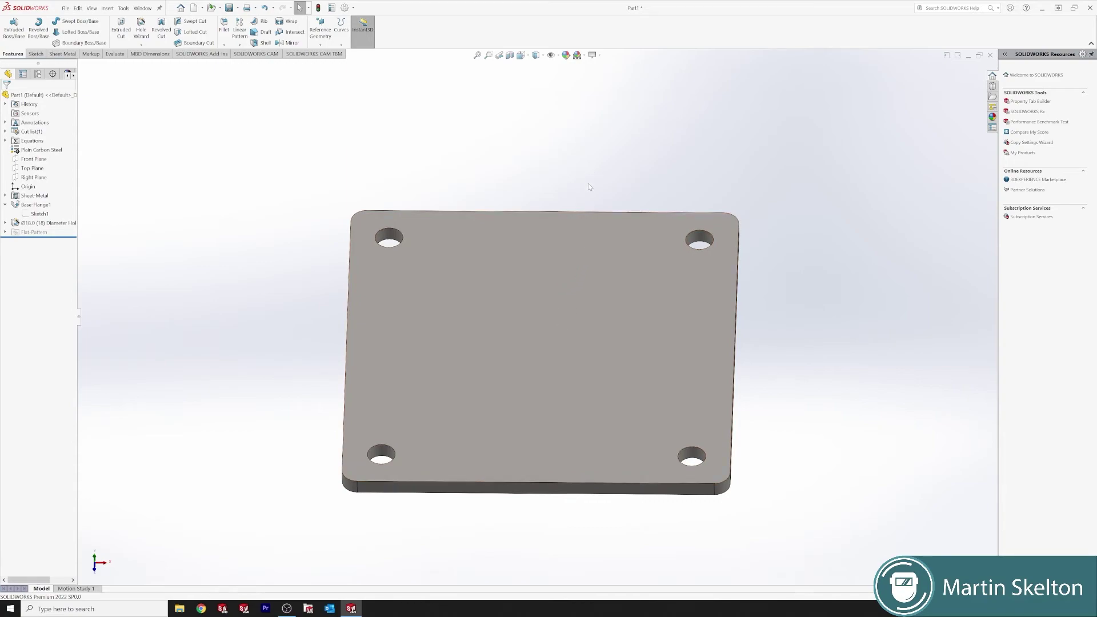
{"action": "left_click", "coordinate": [565, 283]}
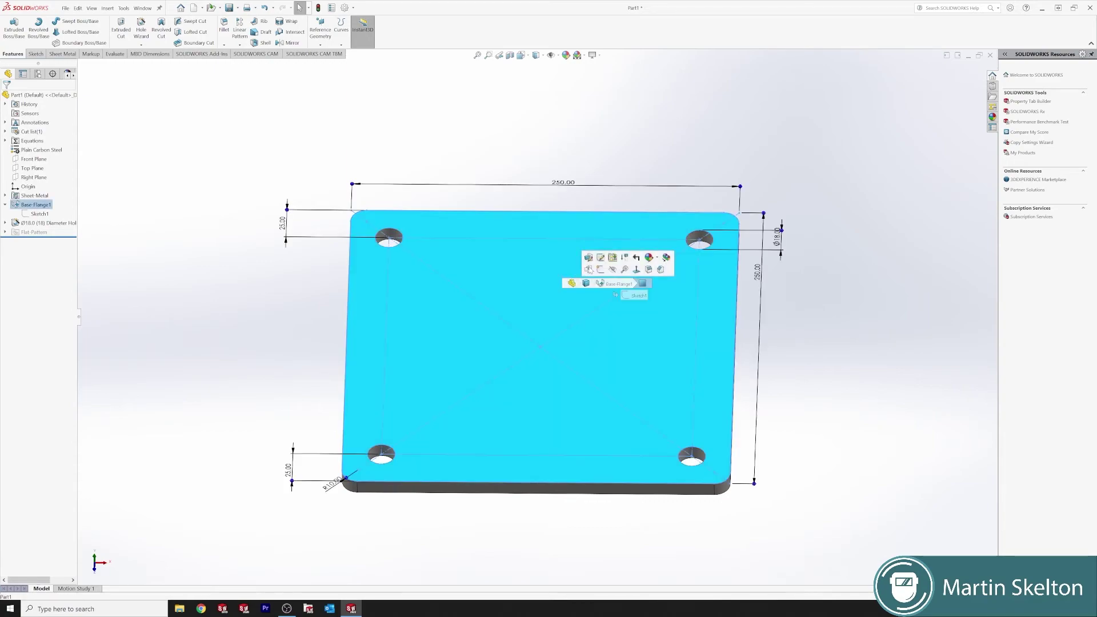
{"action": "left_click", "coordinate": [639, 269]}
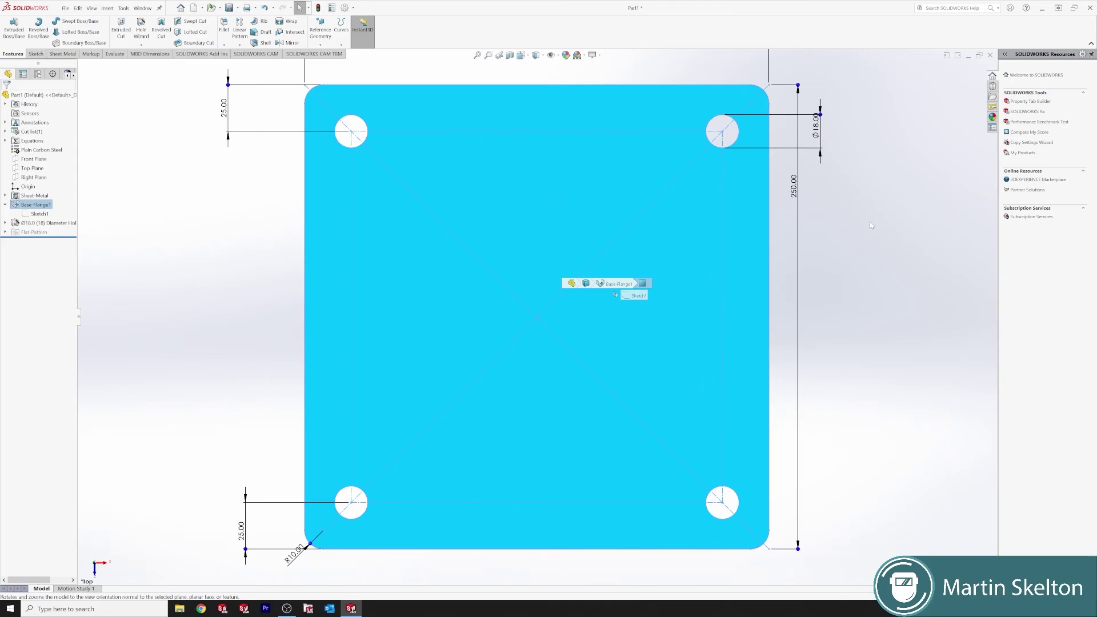
{"action": "key", "text": "Escape"}
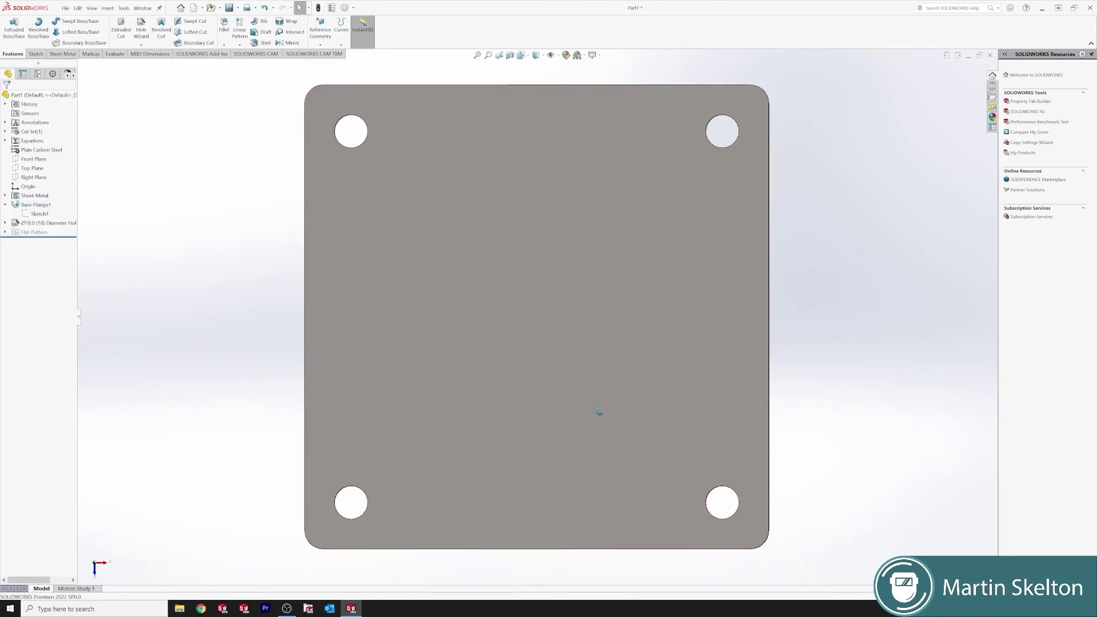
{"action": "middle_click_drag", "start_coordinate": [598, 412], "coordinate": [596, 340]}
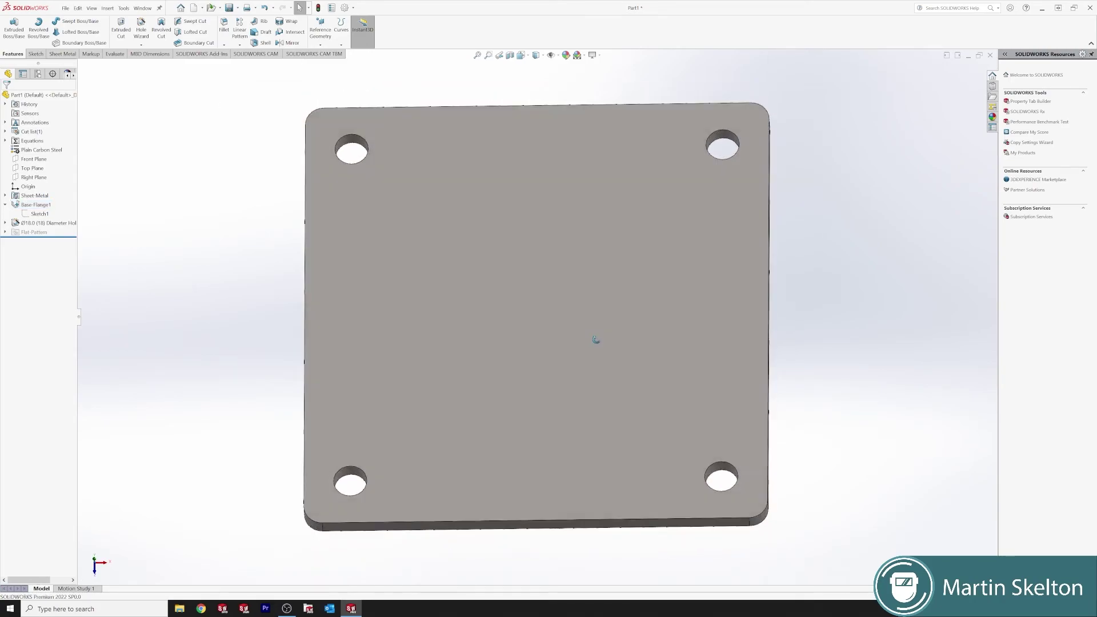
{"action": "left_click", "coordinate": [559, 293]}
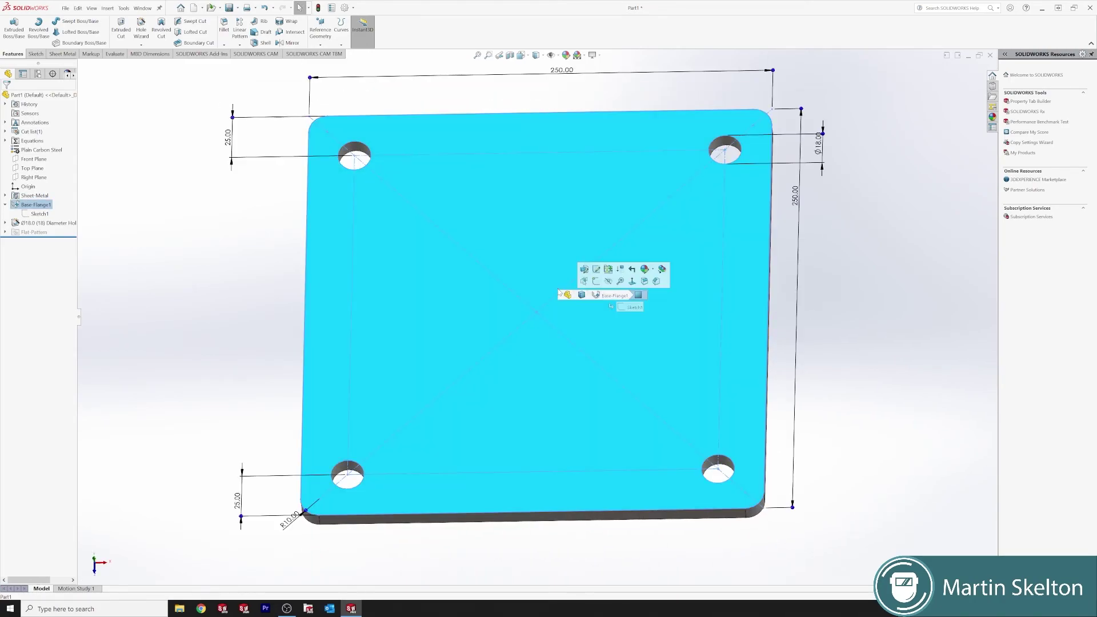
Step: Export the selected top face, viewed Normal To, as a DXF file on the Desktop
{"action": "left_click", "coordinate": [633, 284]}
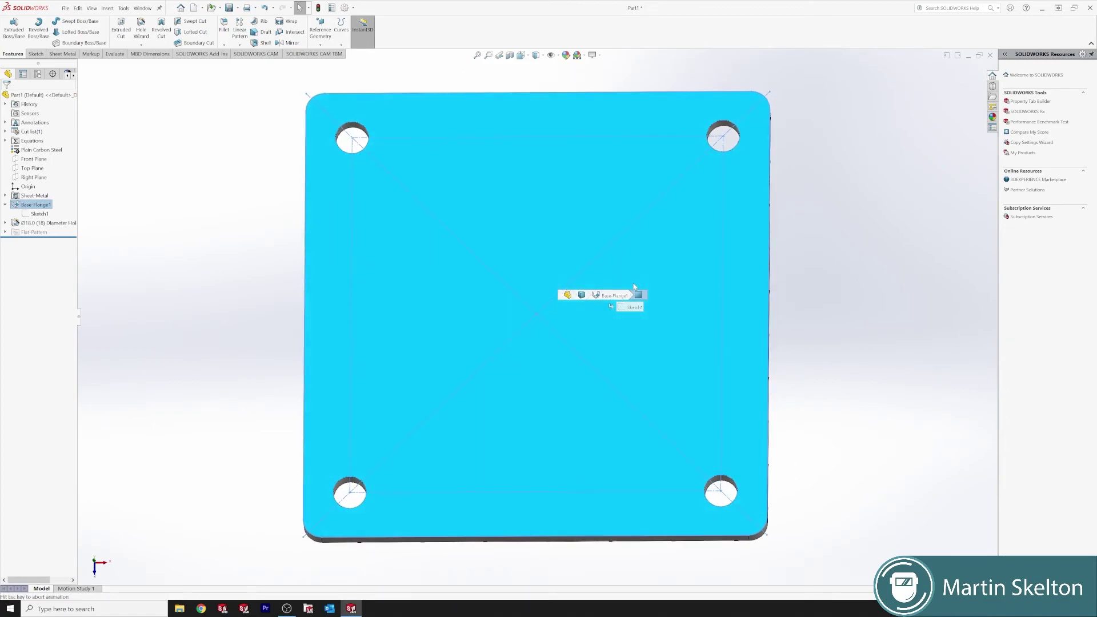
{"action": "right_click", "coordinate": [525, 228]}
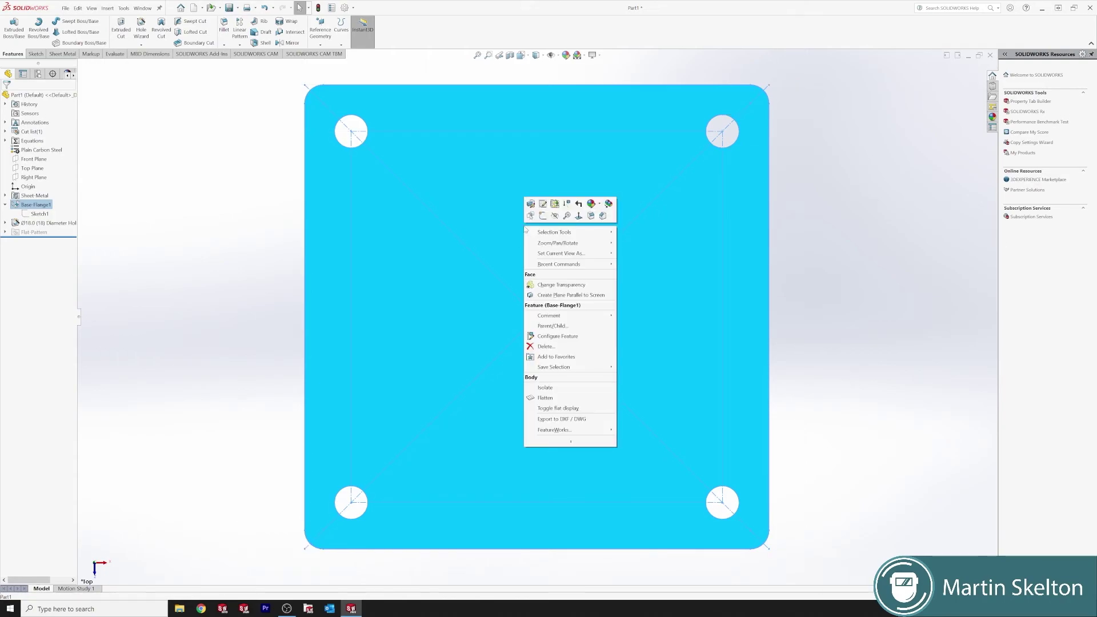
{"action": "left_click", "coordinate": [576, 420]}
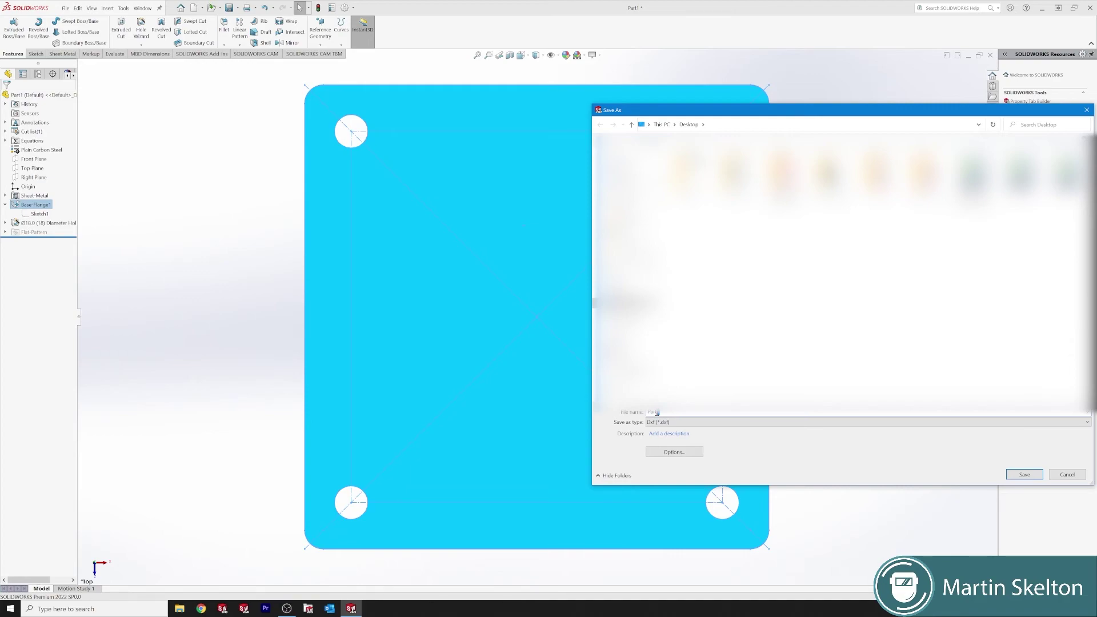
{"action": "left_click", "coordinate": [1025, 475]}
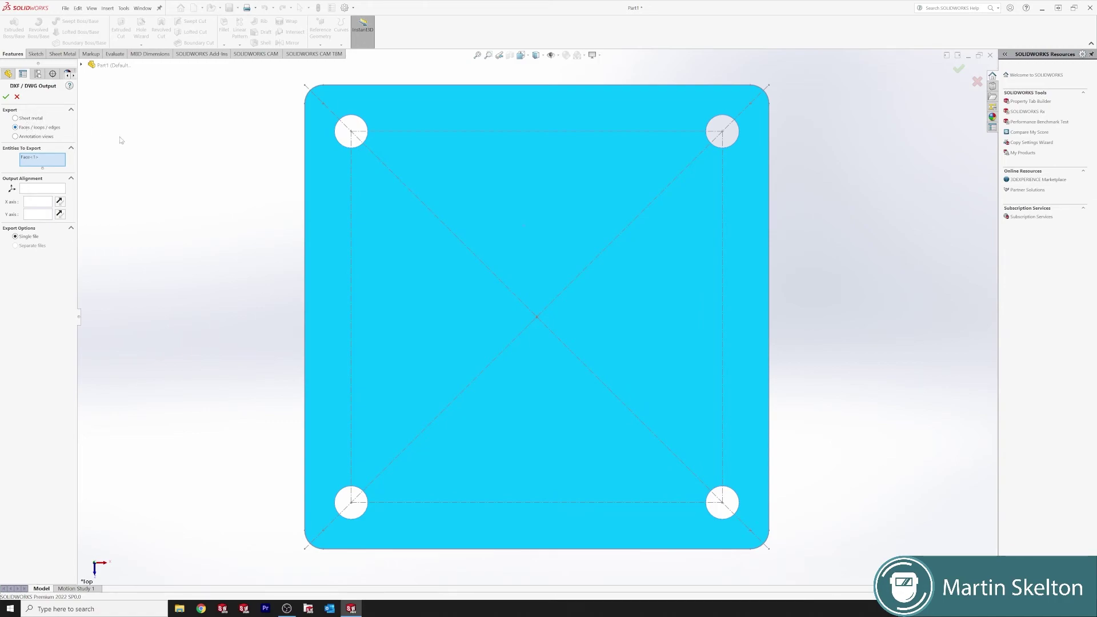
{"action": "left_click", "coordinate": [6, 98]}
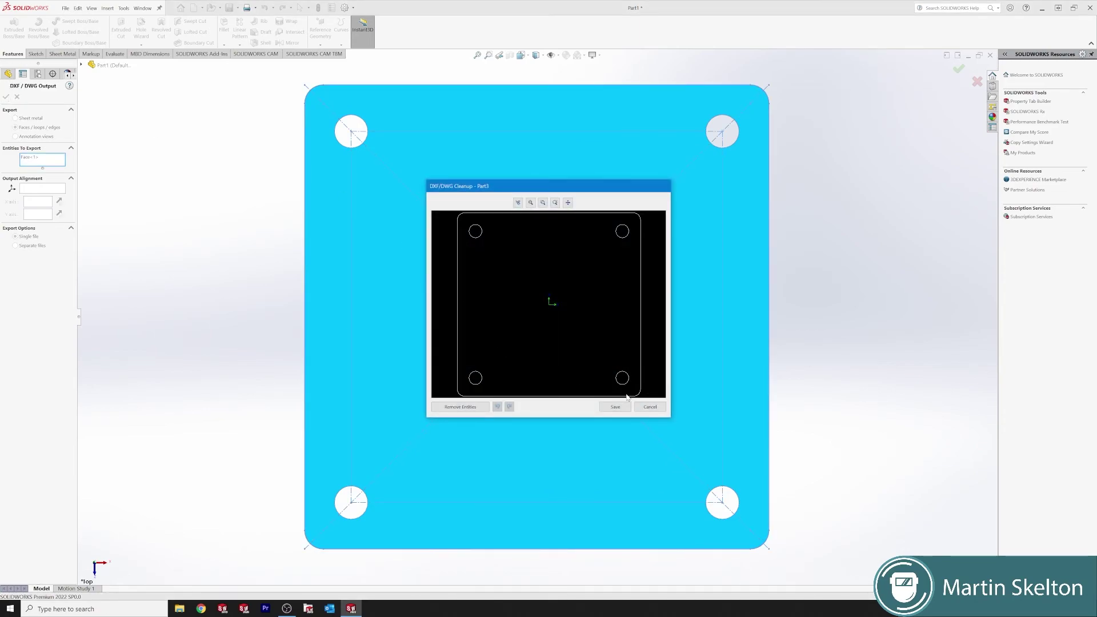
{"action": "left_click", "coordinate": [615, 407]}
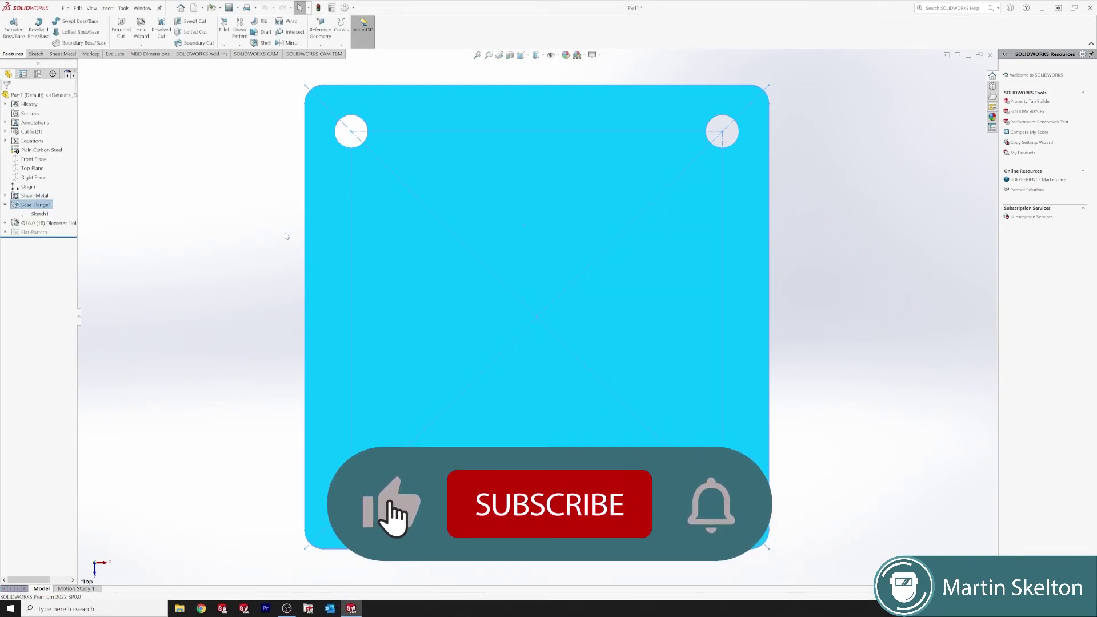
Step: Save the part file with Ctrl+S
{"action": "left_click", "coordinate": [219, 221]}
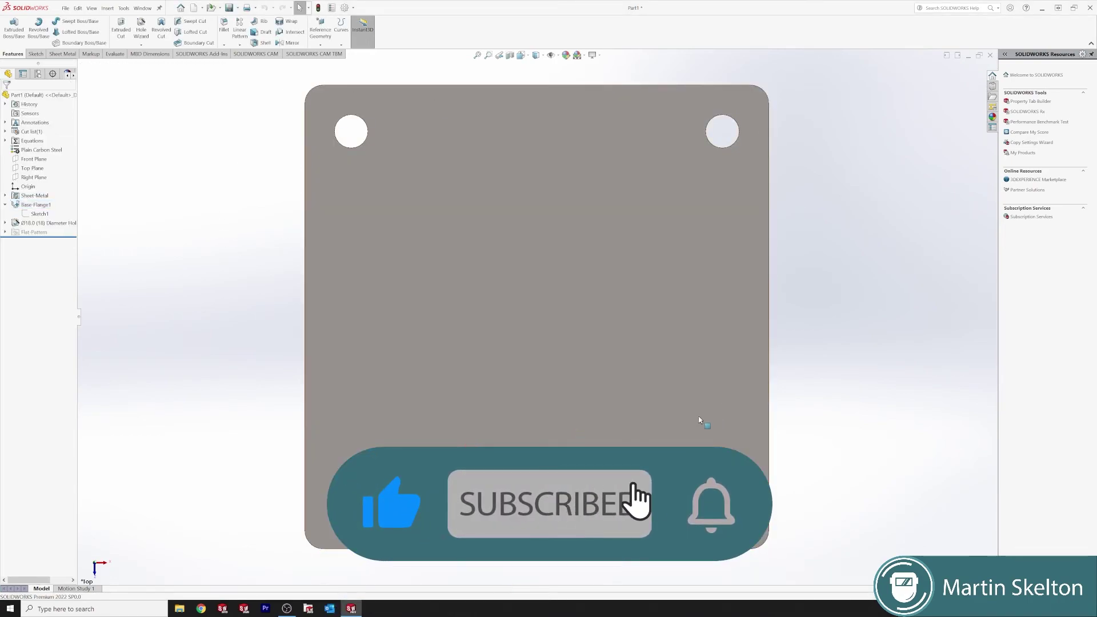
{"action": "left_click", "coordinate": [67, 8]}
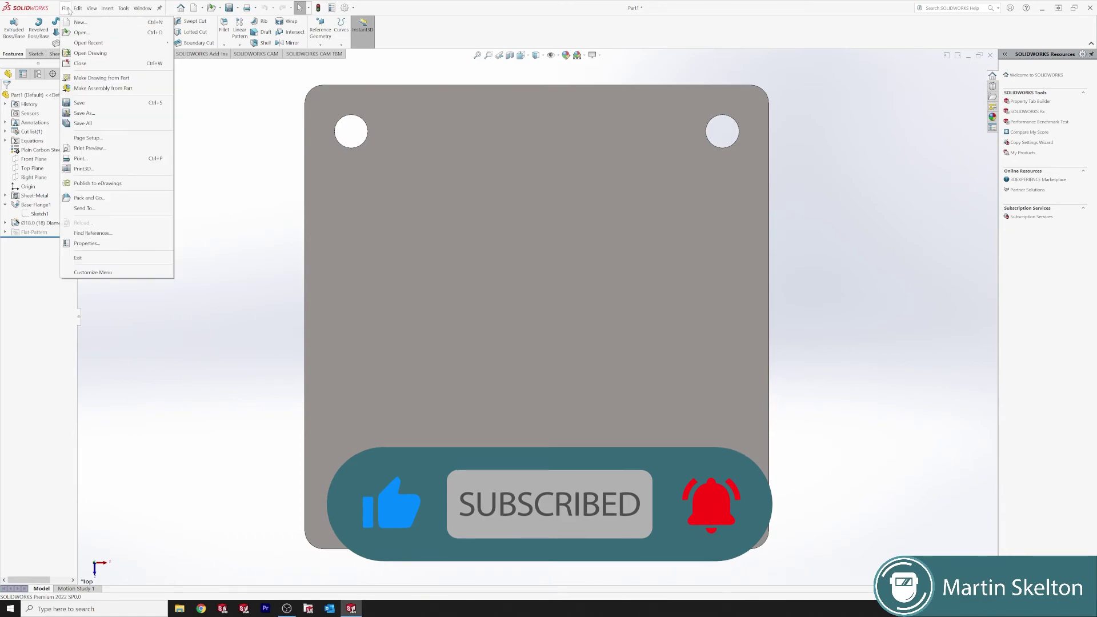
{"action": "left_click", "coordinate": [286, 163]}
{"action": "key", "text": "ctrl+s"}
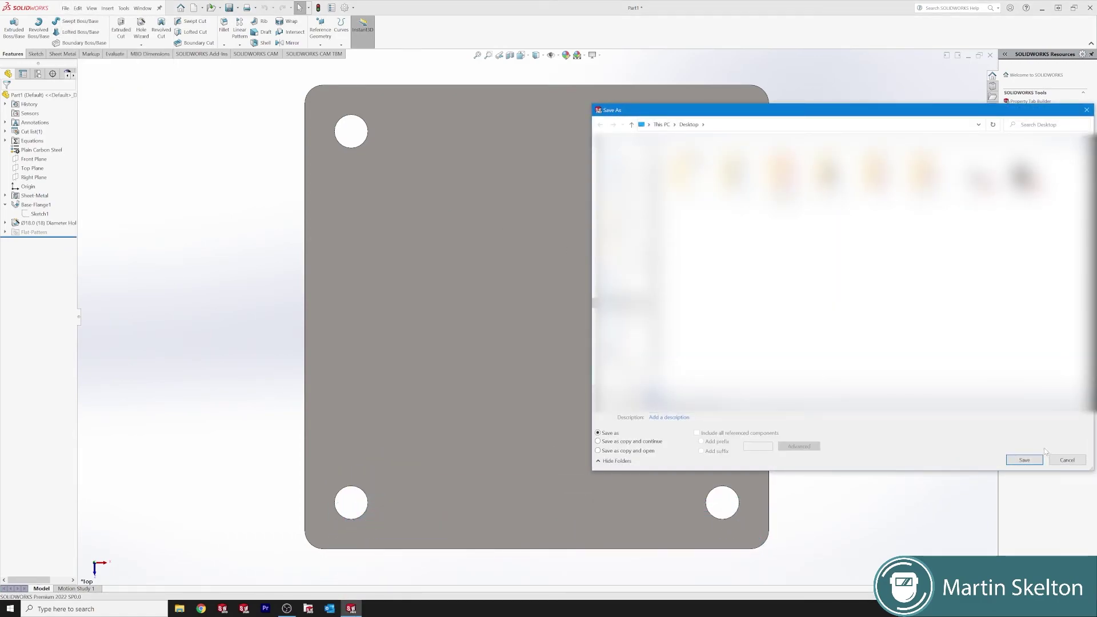
{"action": "left_click", "coordinate": [1026, 461]}
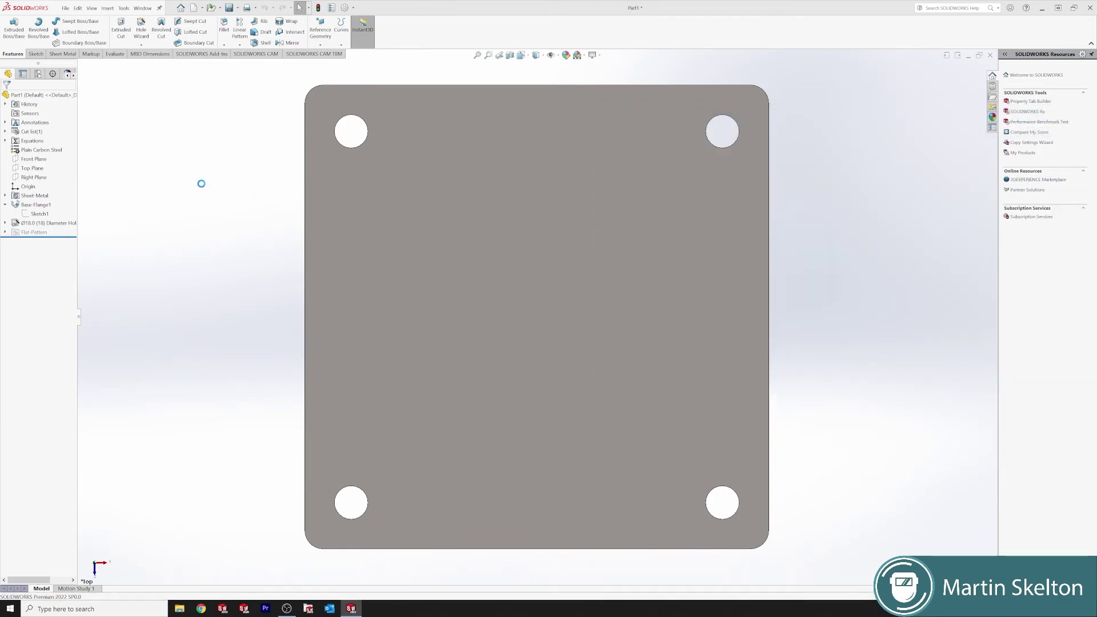
Step: Create a new drawing from the part on an A3 (ISO) sheet
{"action": "left_click", "coordinate": [65, 8]}
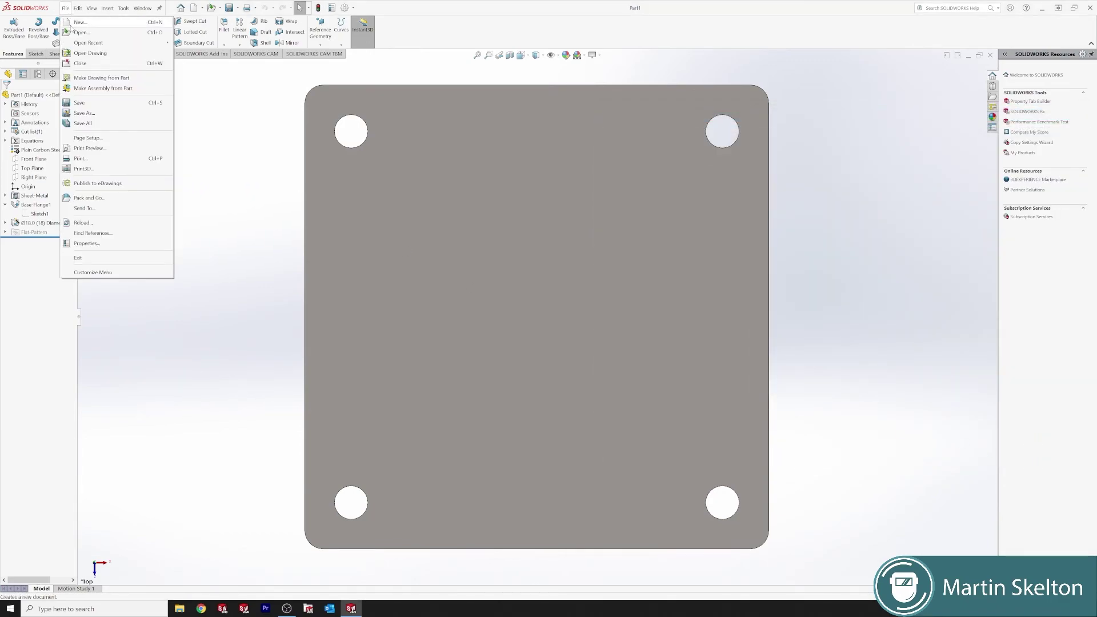
{"action": "left_click", "coordinate": [89, 79]}
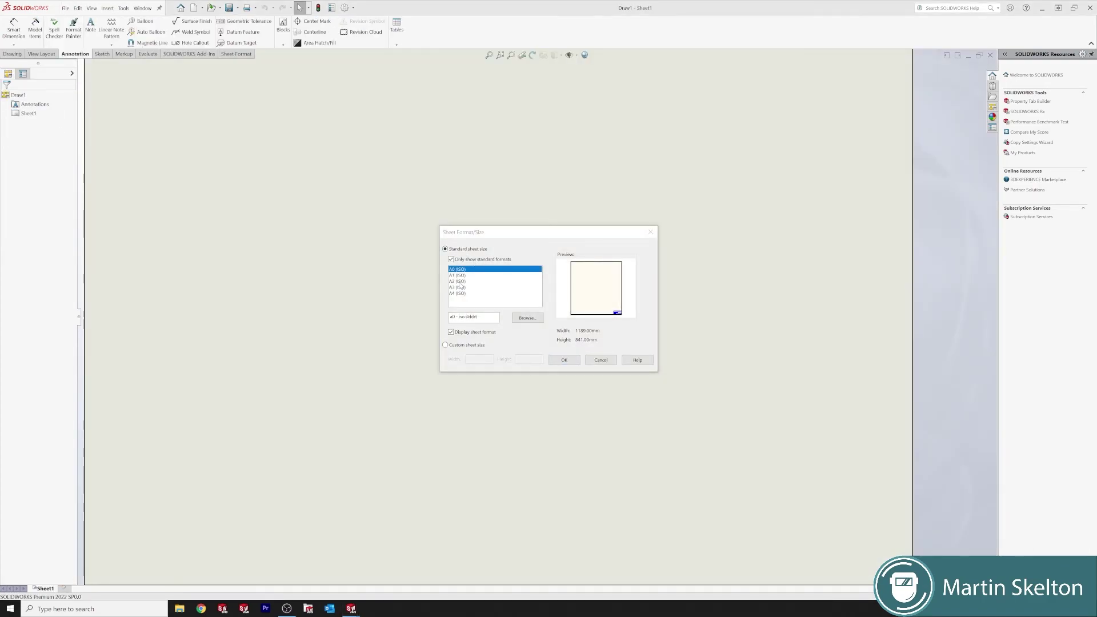
{"action": "left_click", "coordinate": [461, 287]}
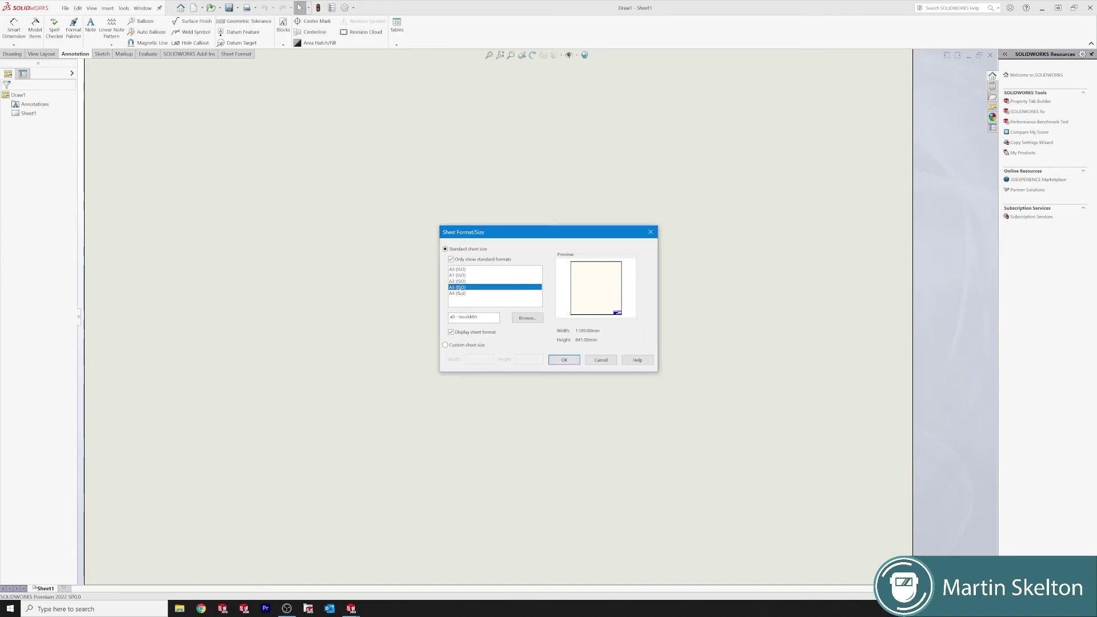
{"action": "left_click", "coordinate": [560, 364]}
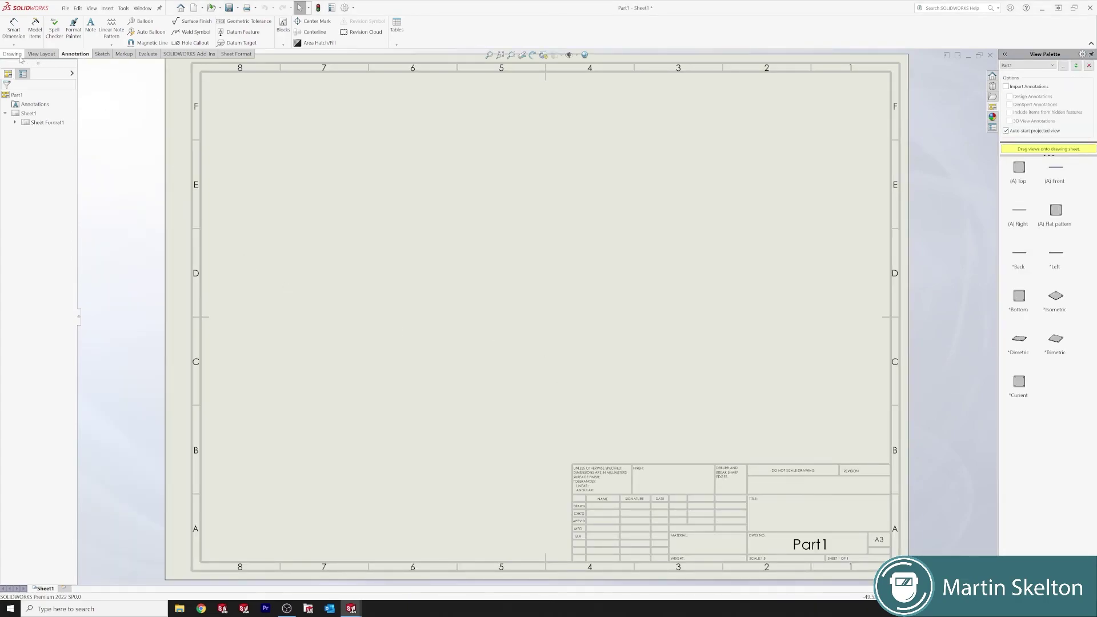
Step: Place the Standard 3 View of Part1 on the sheet
{"action": "left_click", "coordinate": [41, 54]}
{"action": "left_click", "coordinate": [14, 35]}
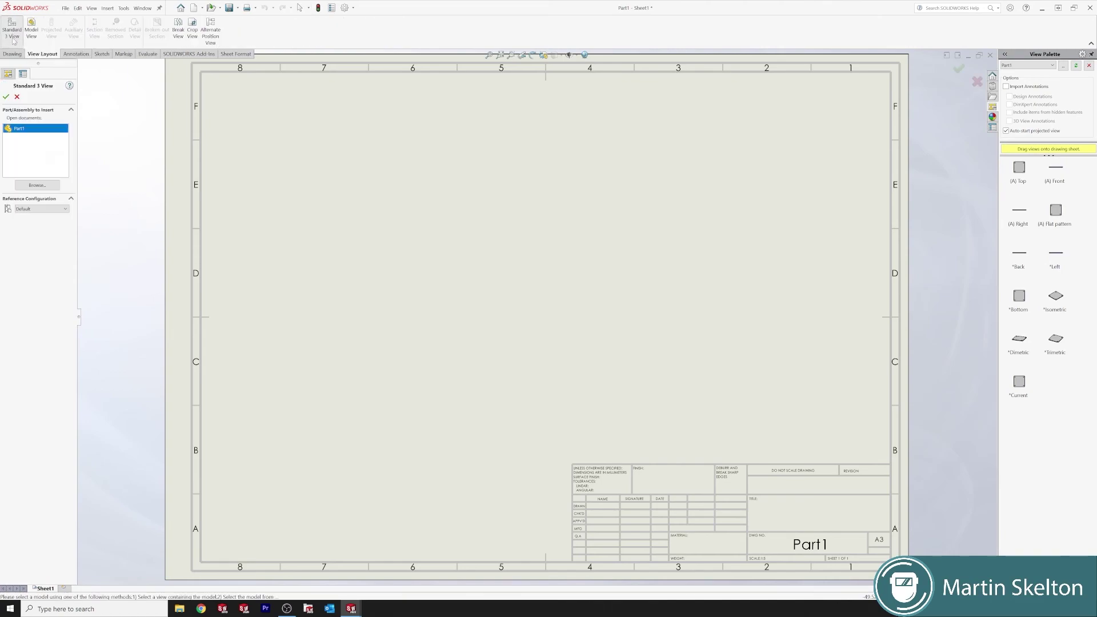
{"action": "left_click", "coordinate": [5, 97]}
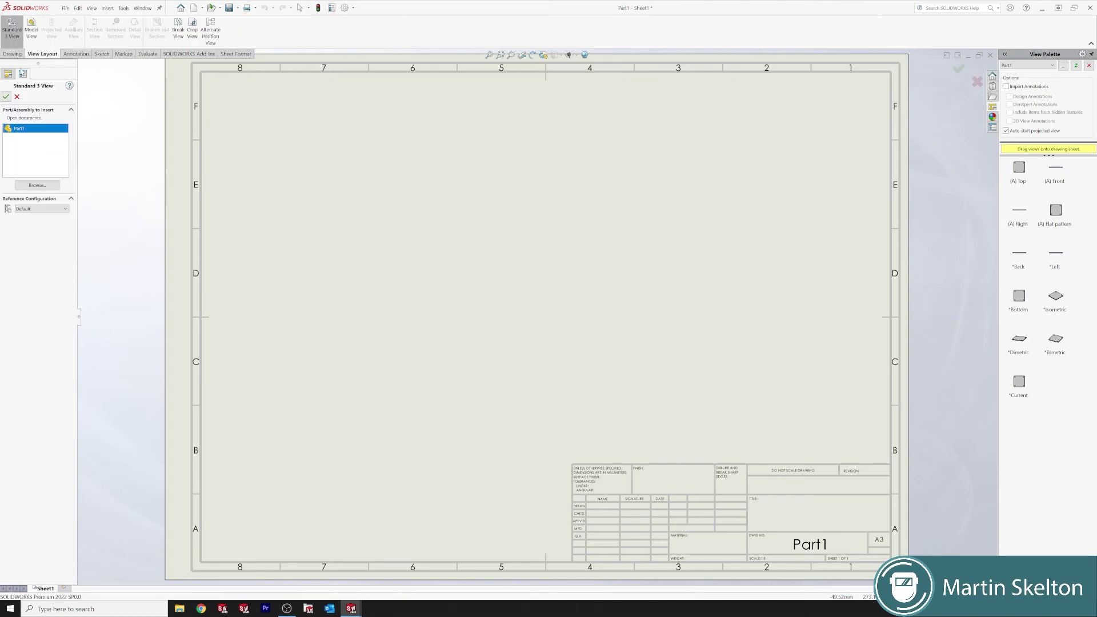
Step: Add an isometric model view at the sheet's top right
{"action": "left_click", "coordinate": [32, 29]}
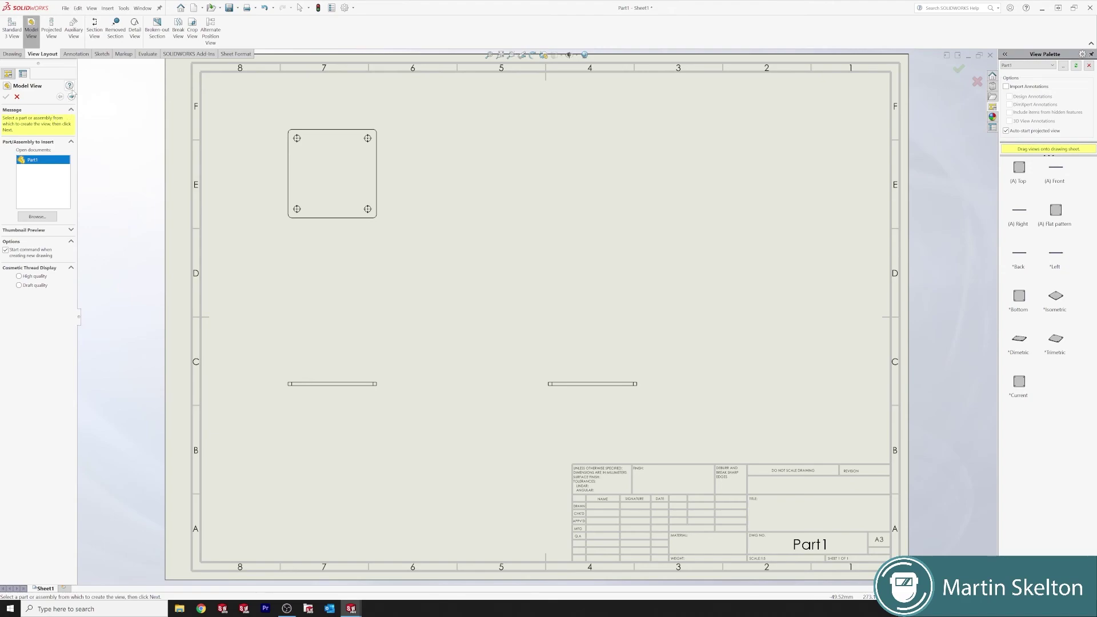
{"action": "left_click", "coordinate": [70, 97]}
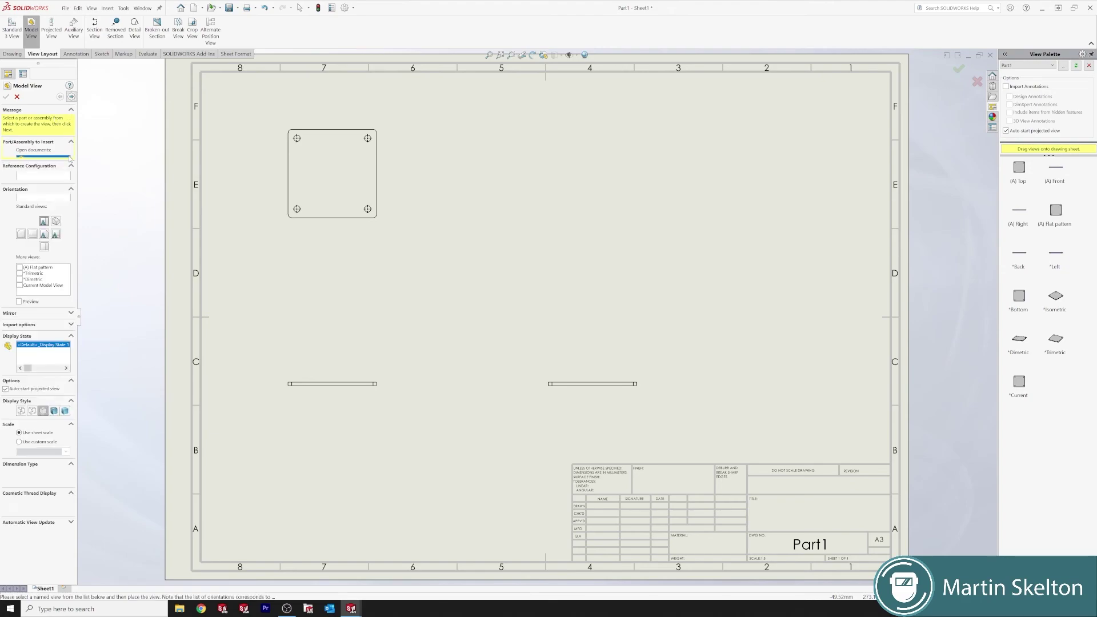
{"action": "left_click", "coordinate": [55, 222]}
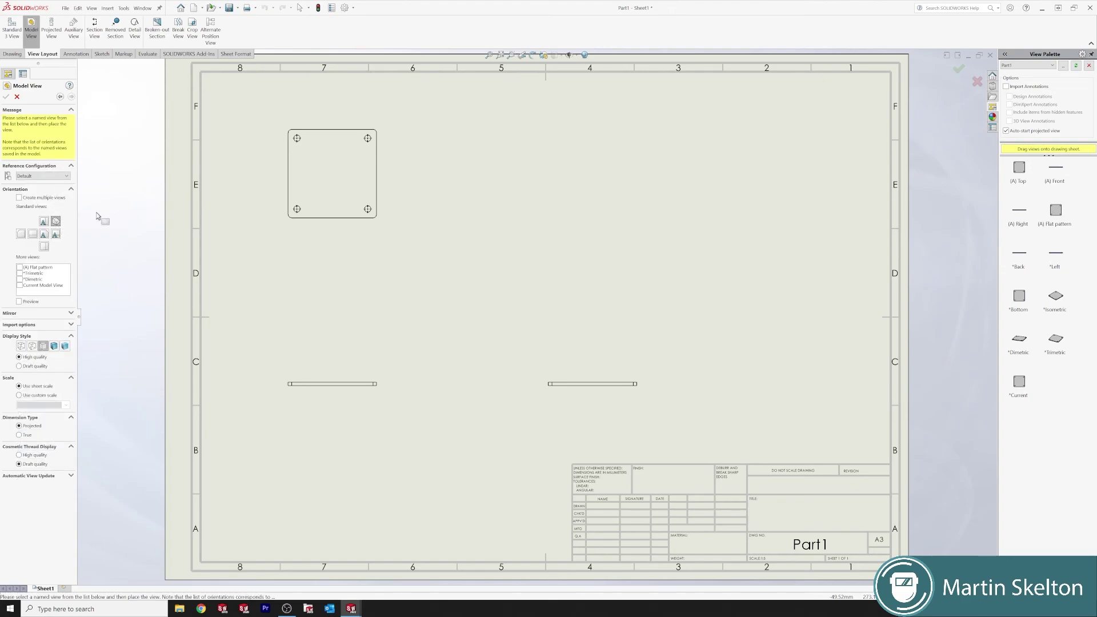
{"action": "left_click", "coordinate": [737, 173]}
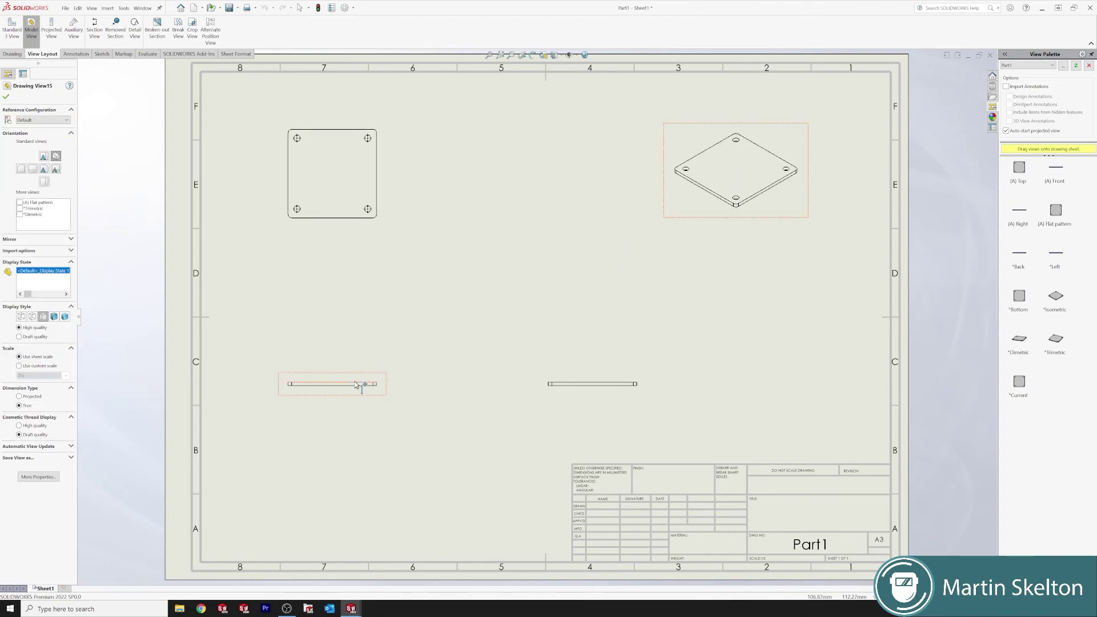
{"action": "key", "text": "Escape"}
Step: Change the sheet scale to 1:3 in the sheet properties
{"action": "left_click", "coordinate": [359, 384]}
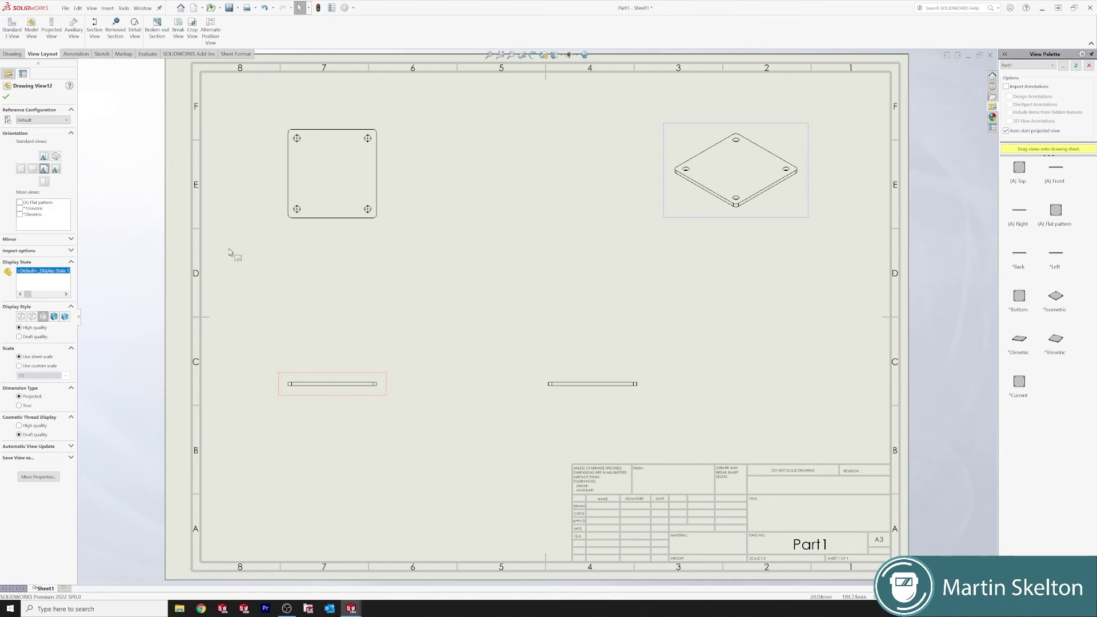
{"action": "right_click", "coordinate": [453, 312]}
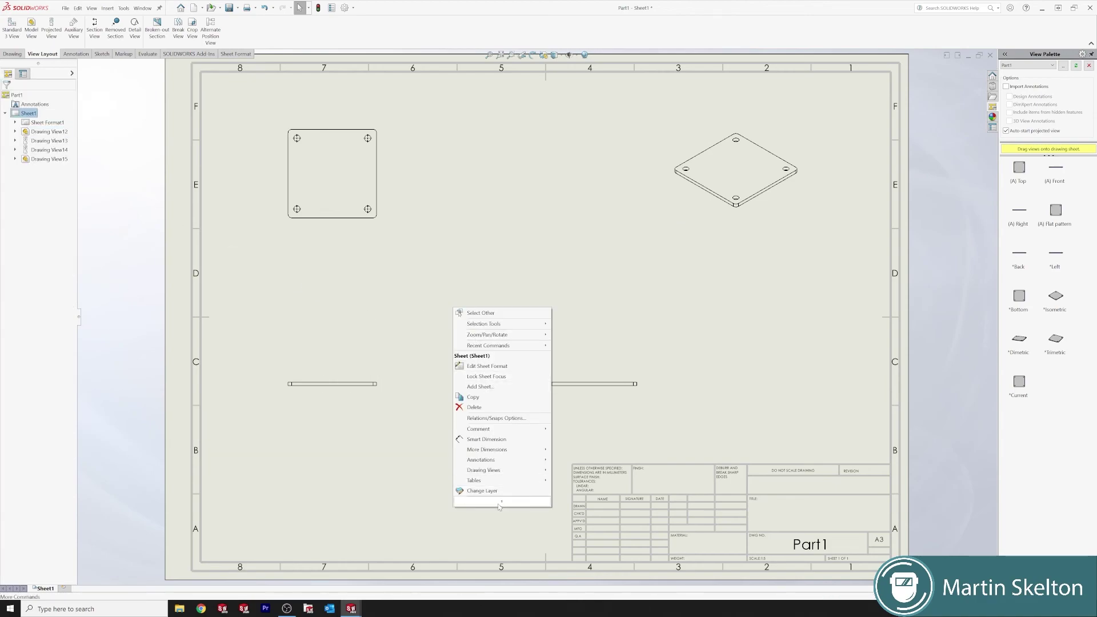
{"action": "left_click", "coordinate": [502, 429]}
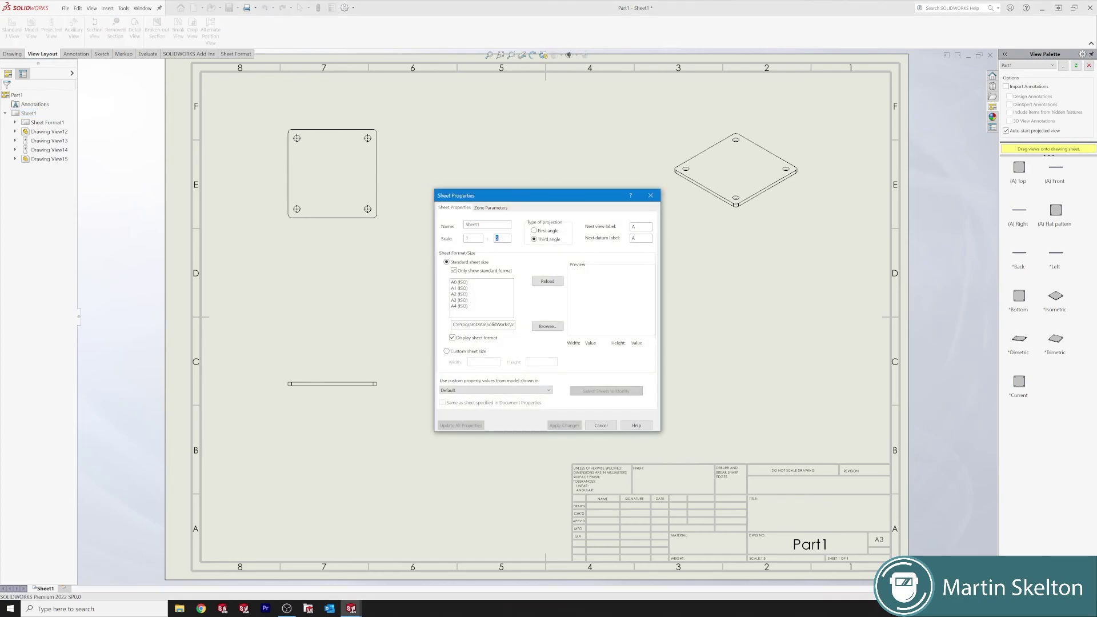
{"action": "key", "text": "Return"}
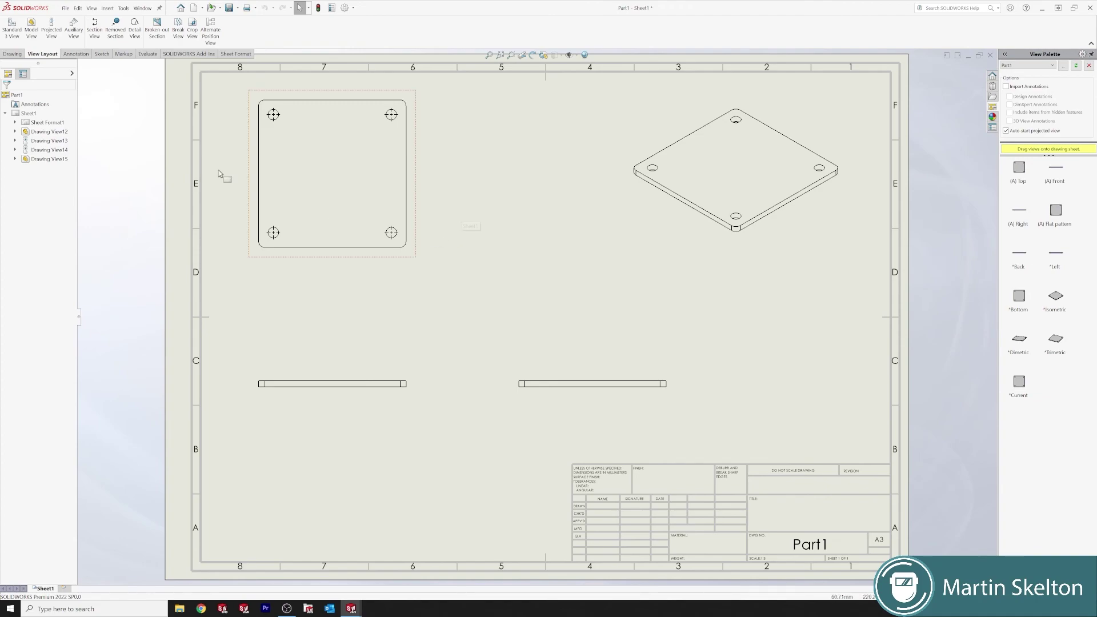
Step: Smart Dimension the top view's 250.00 height and 250.00 width, and the edge view's 10.00 thickness
{"action": "left_click", "coordinate": [75, 54]}
{"action": "left_click", "coordinate": [14, 29]}
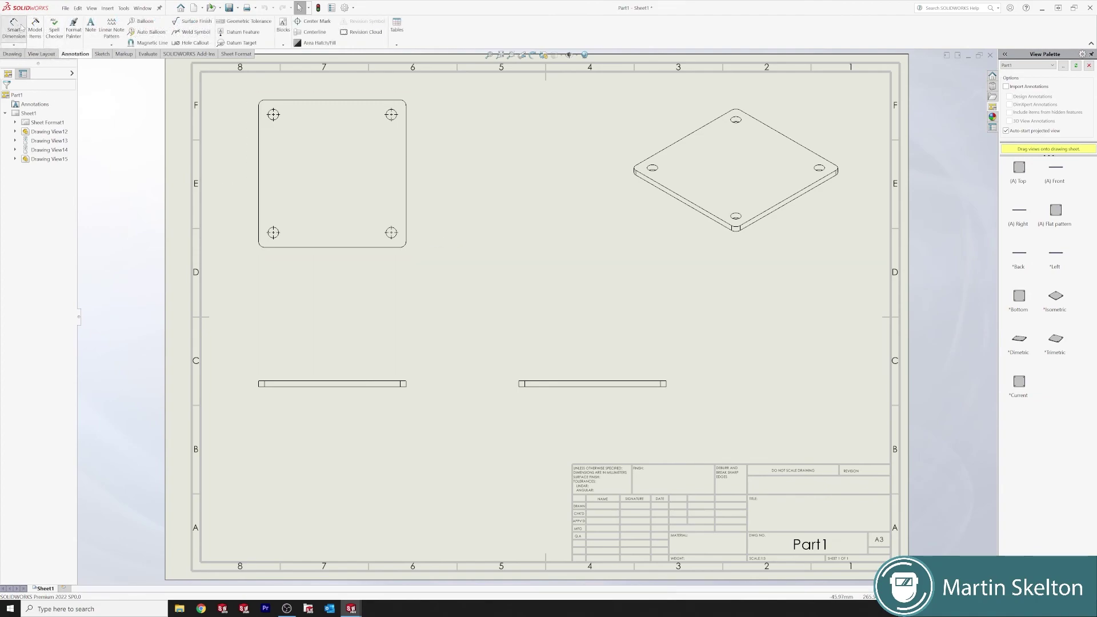
{"action": "left_click", "coordinate": [354, 102]}
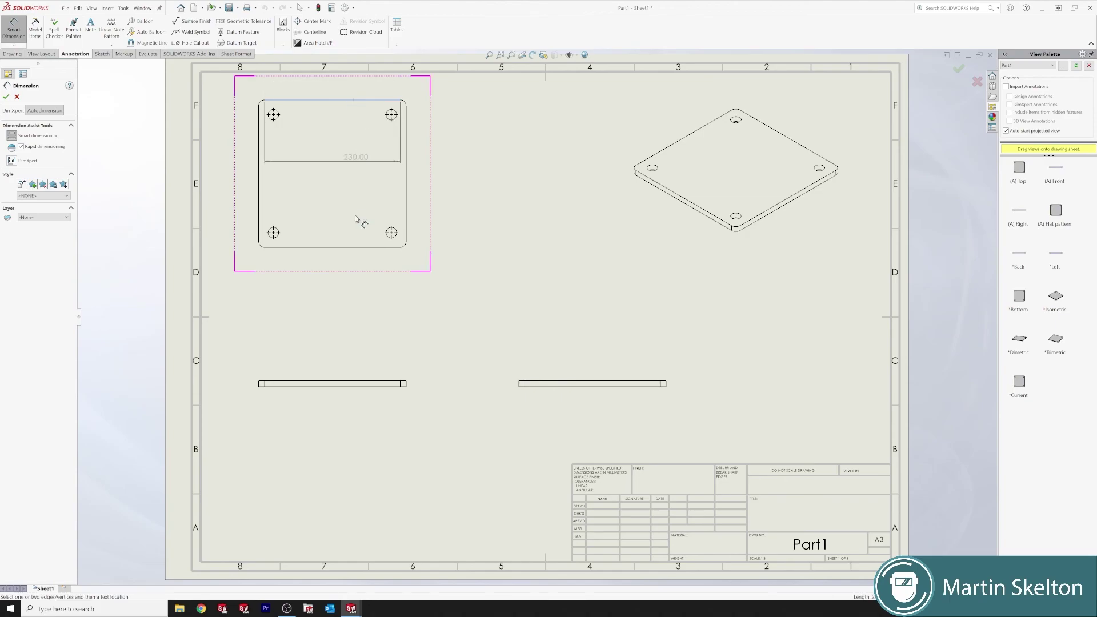
{"action": "left_click", "coordinate": [353, 247]}
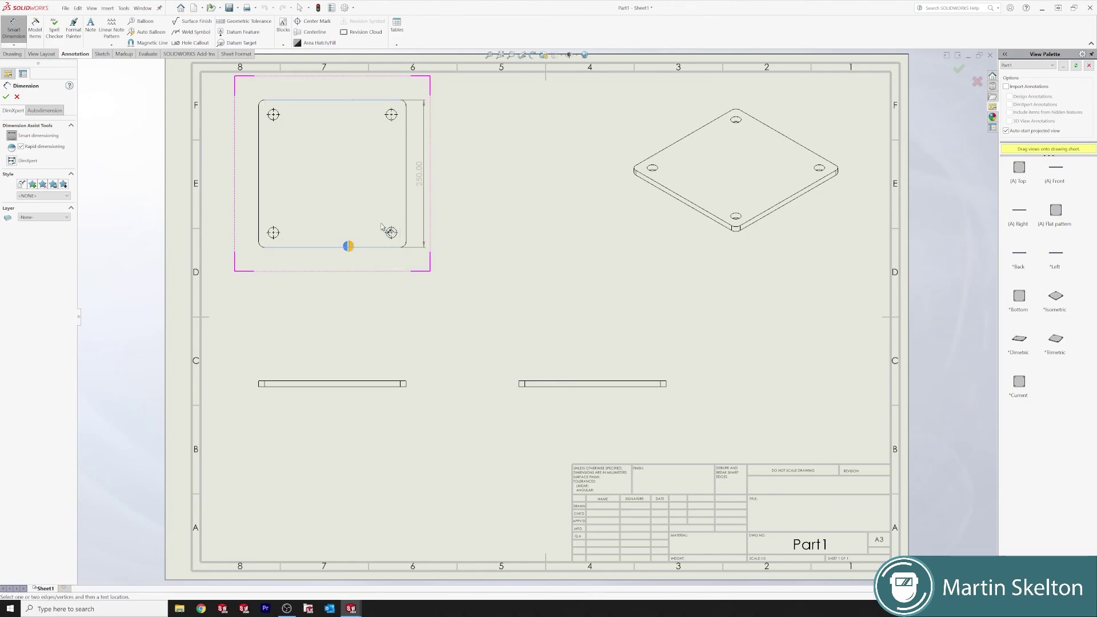
{"action": "left_click", "coordinate": [432, 172]}
{"action": "left_click", "coordinate": [407, 182]}
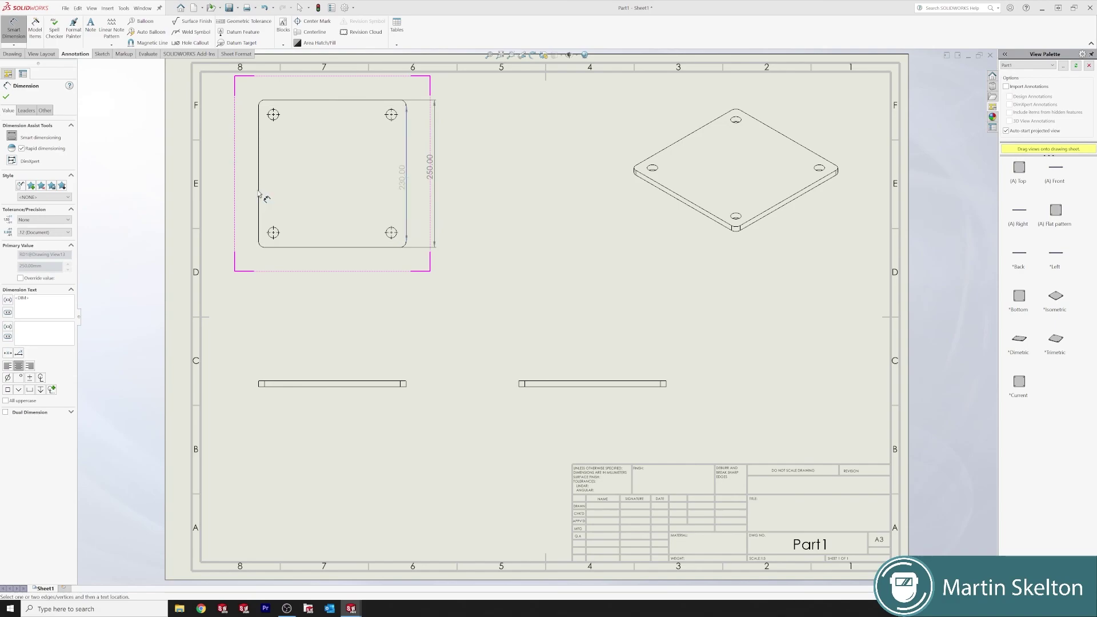
{"action": "left_click", "coordinate": [260, 184]}
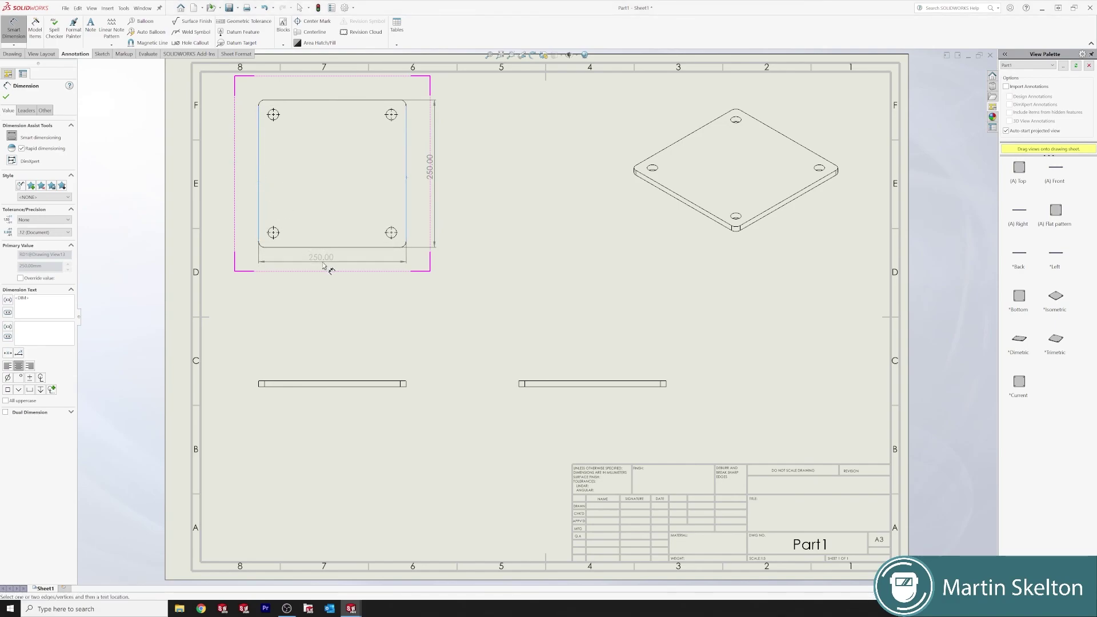
{"action": "left_click", "coordinate": [328, 266]}
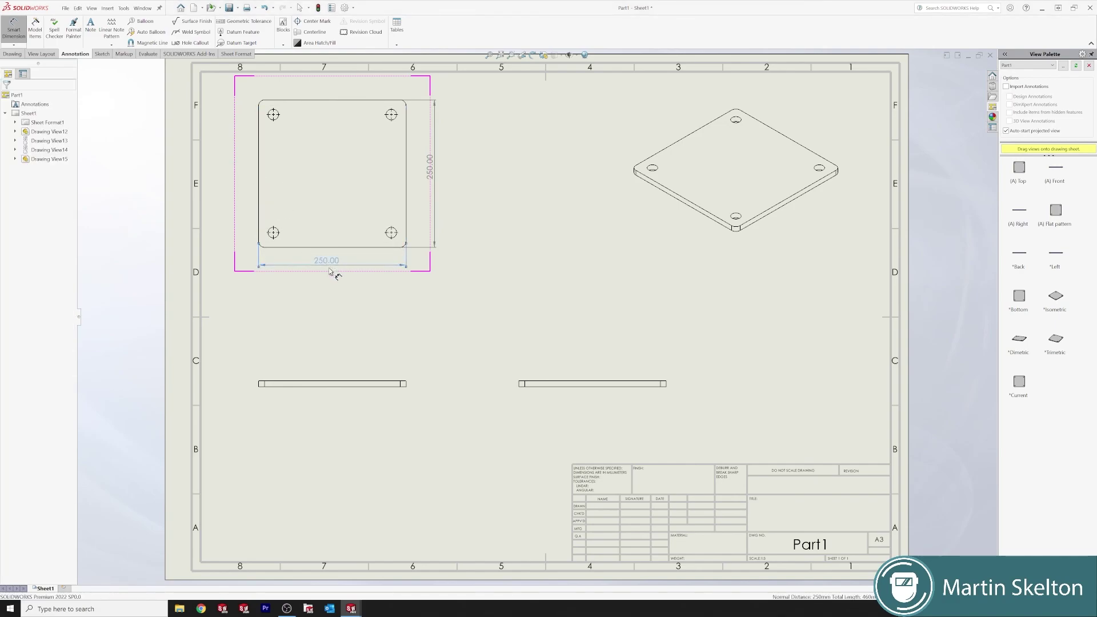
{"action": "left_click", "coordinate": [407, 386]}
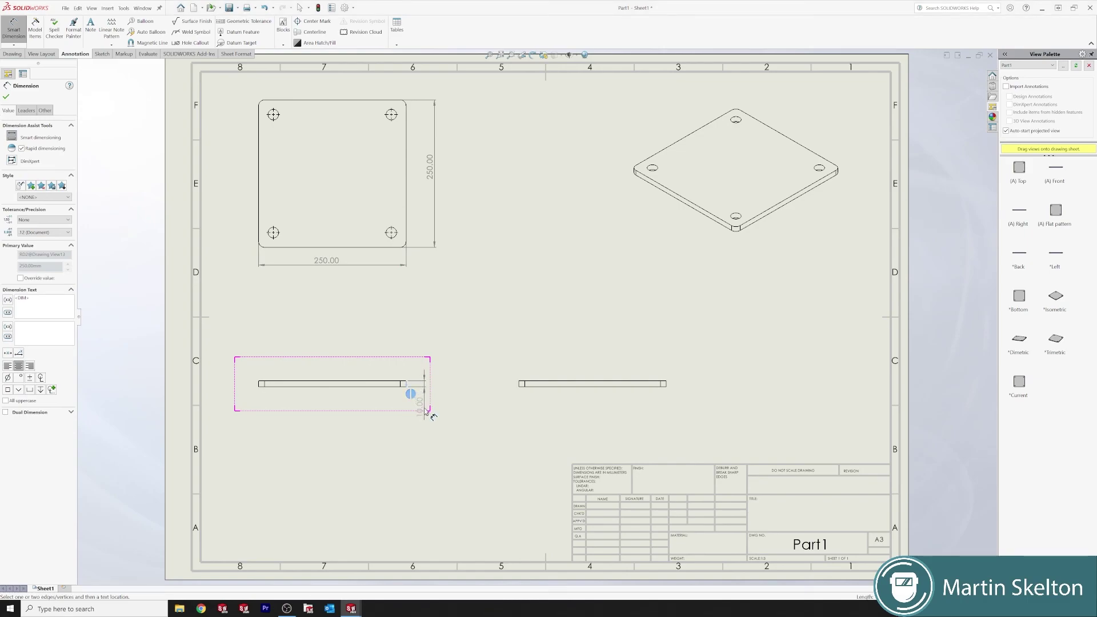
{"action": "left_click", "coordinate": [426, 412]}
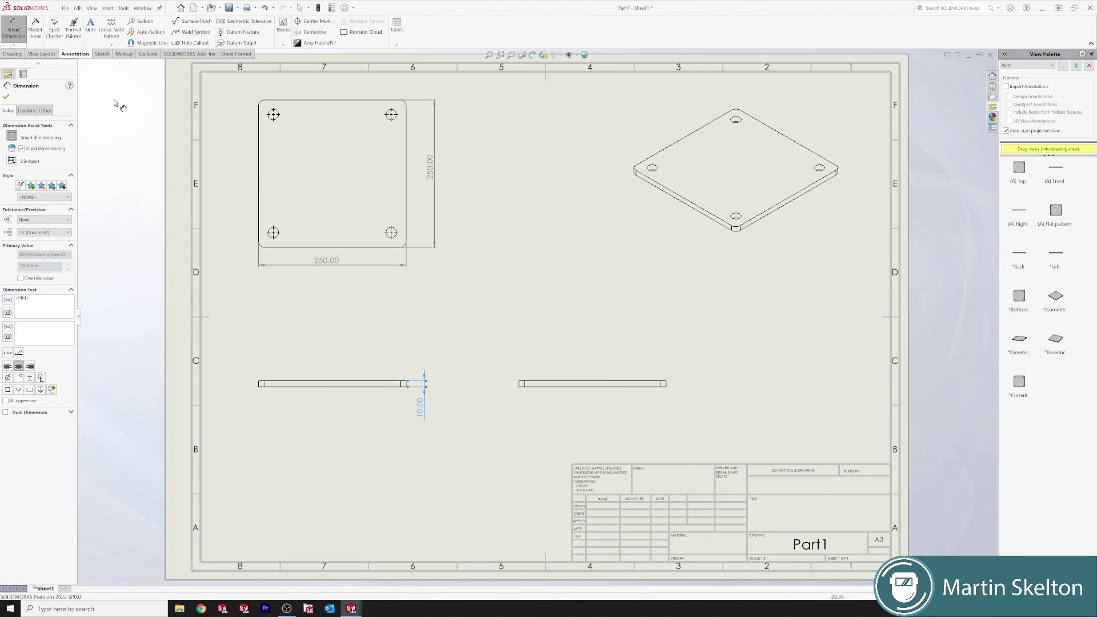
Step: Save the drawing to the Desktop together with the modified part
{"action": "left_click", "coordinate": [7, 97]}
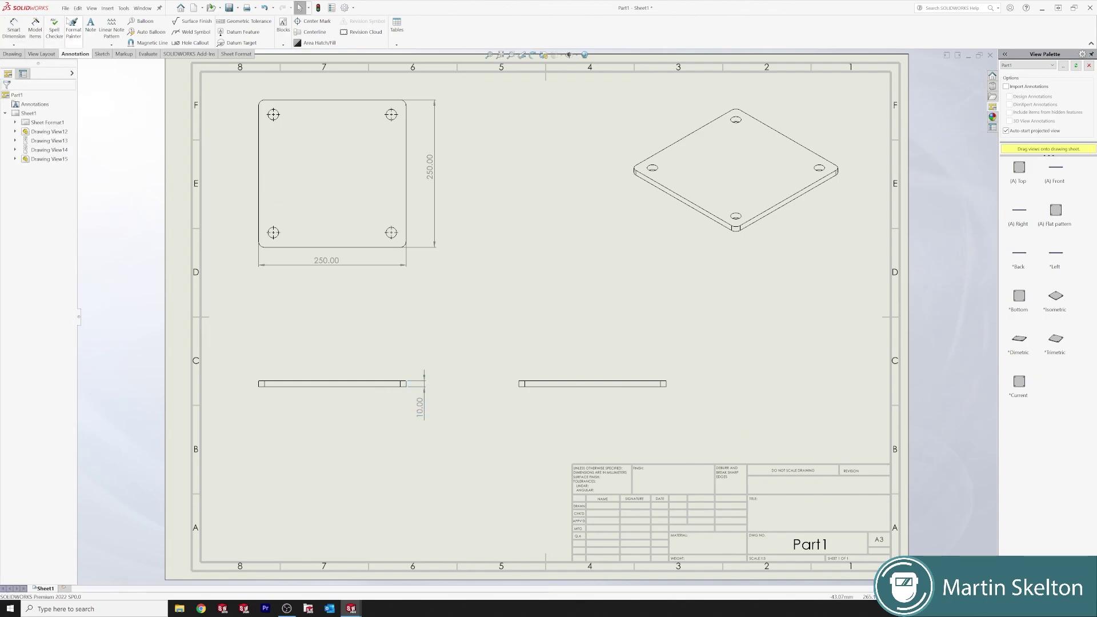
{"action": "left_click", "coordinate": [66, 8]}
{"action": "left_click", "coordinate": [84, 78]}
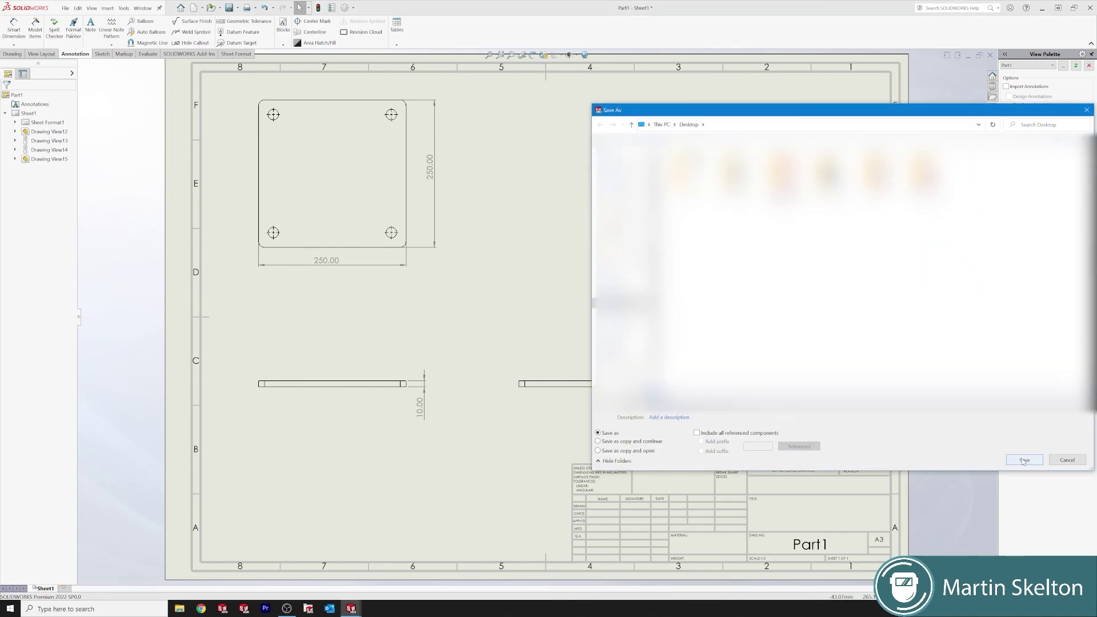
{"action": "left_click", "coordinate": [1024, 461]}
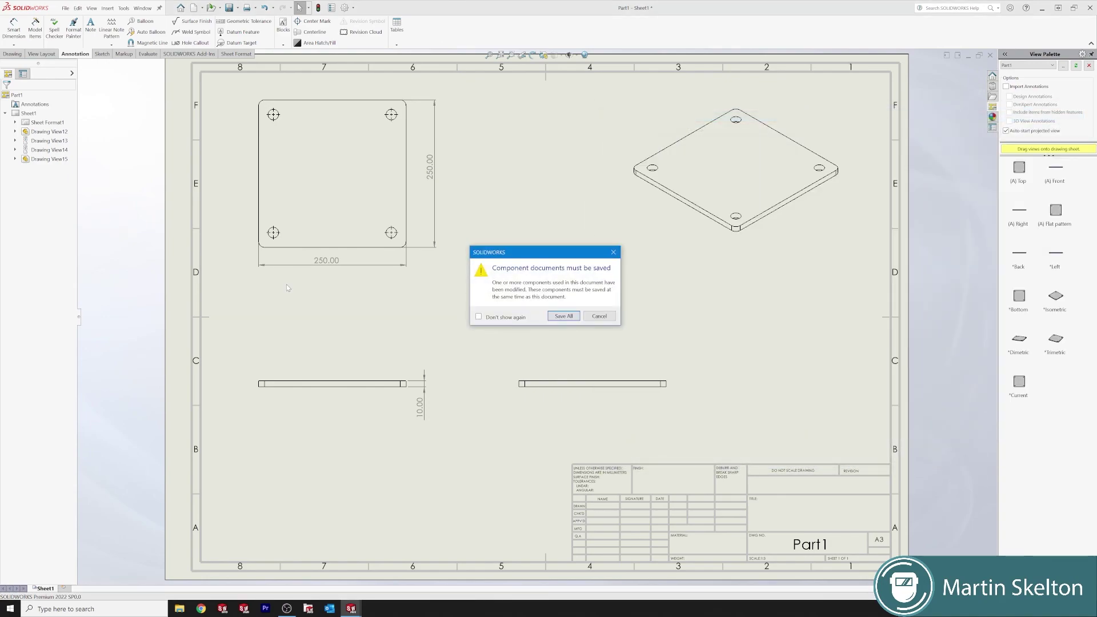
{"action": "left_click", "coordinate": [564, 317]}
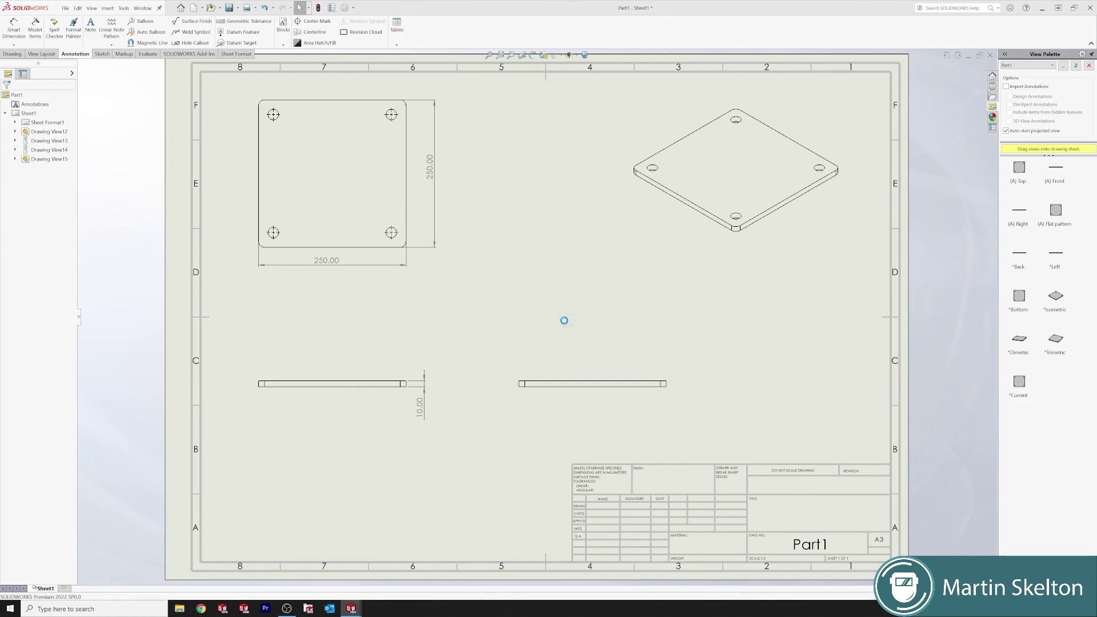
Step: Save the drawing again as an Adobe PDF file
{"action": "left_click", "coordinate": [65, 8]}
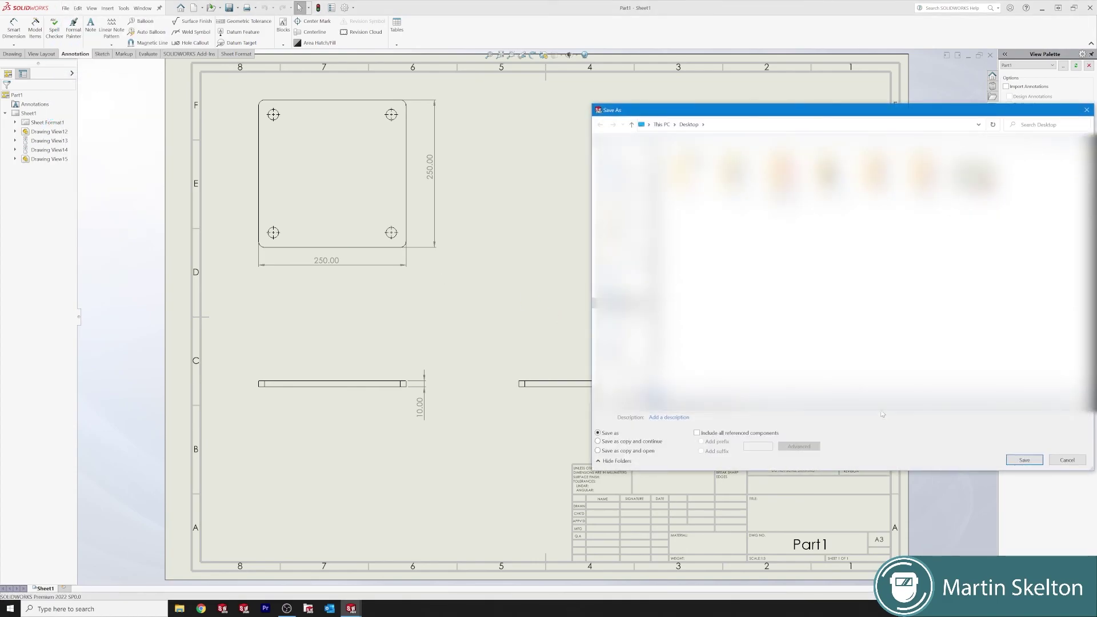
{"action": "left_click", "coordinate": [1028, 428]}
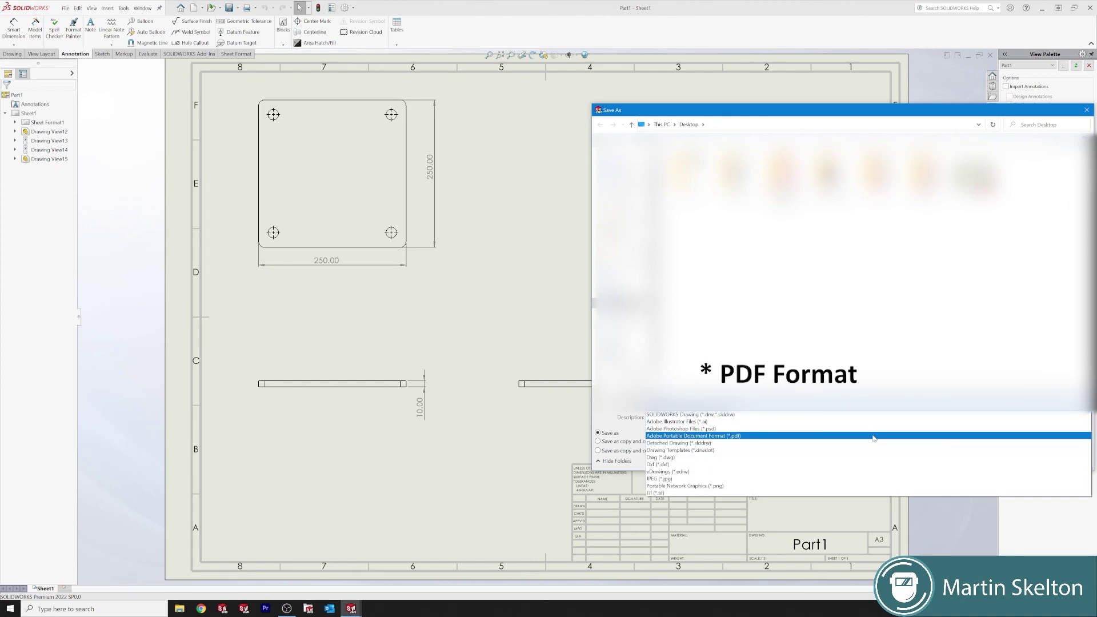
{"action": "left_click", "coordinate": [1029, 433]}
{"action": "left_click", "coordinate": [1033, 476]}
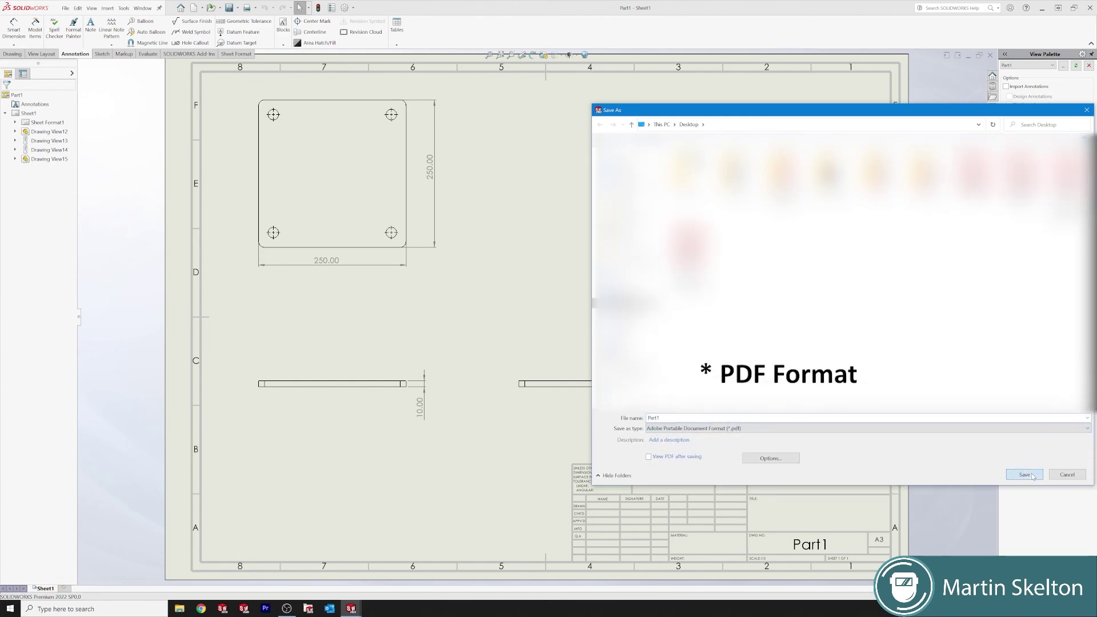